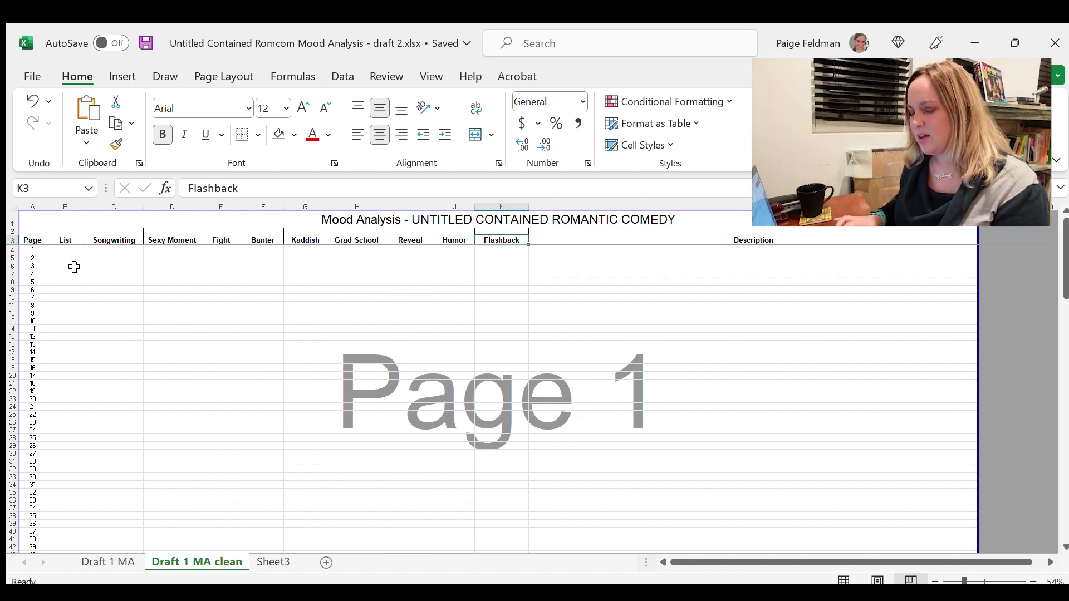
Examine the List and Songwriting mood categories in the header row of the clean mood analysis sheet
click(65, 240)
key(Right)
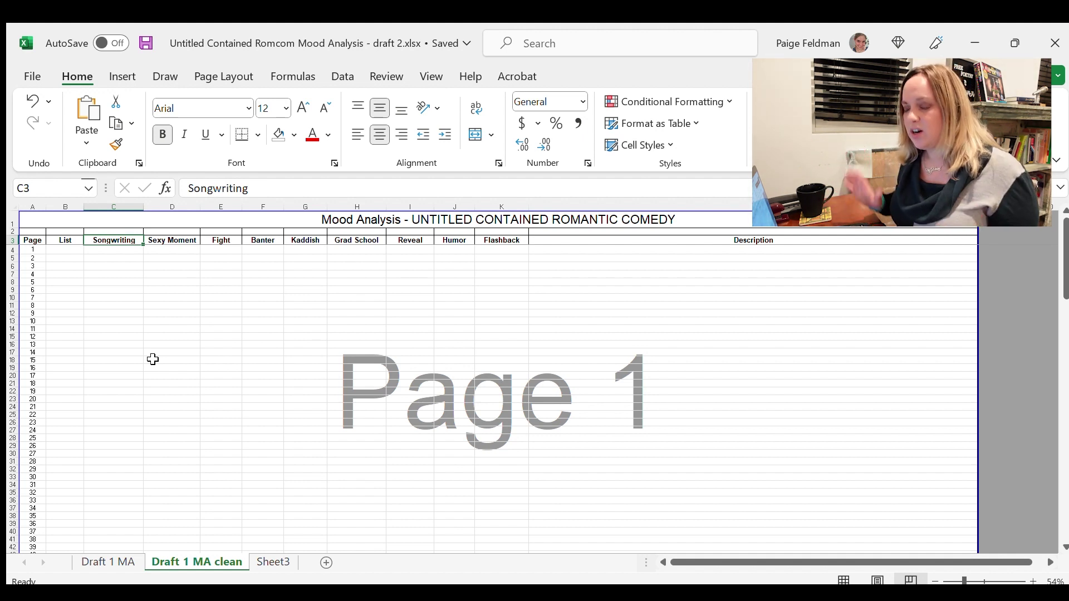
key(Left)
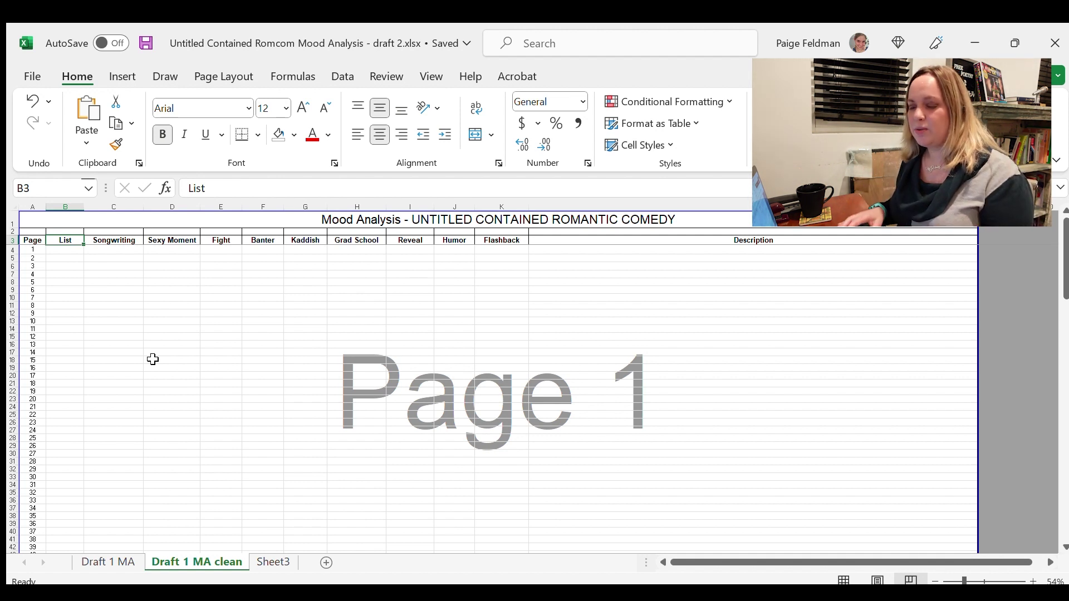
key(Down)
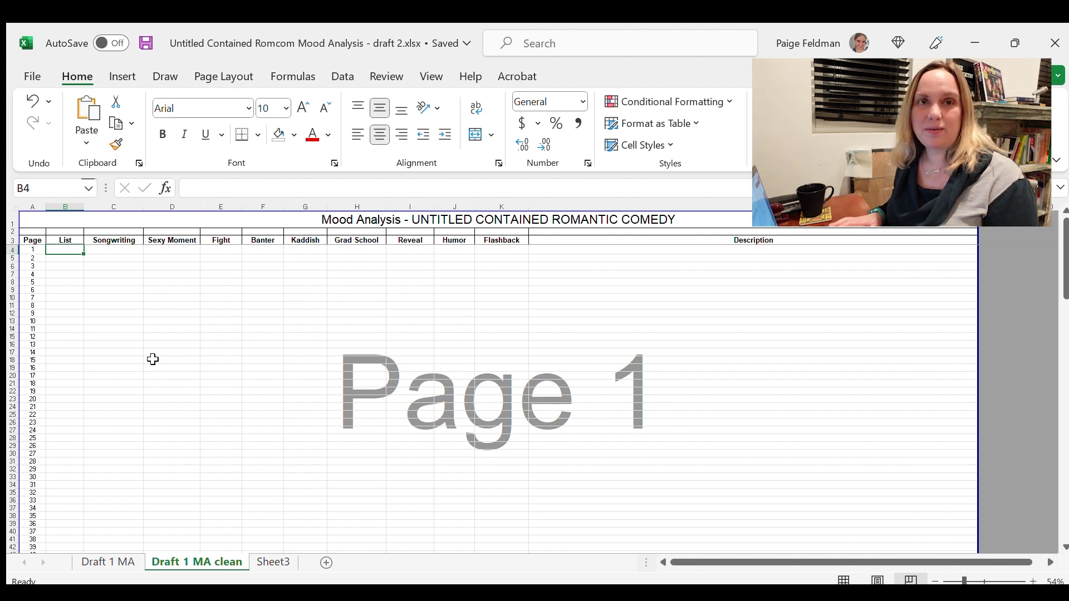
key(Right)
key(Up)
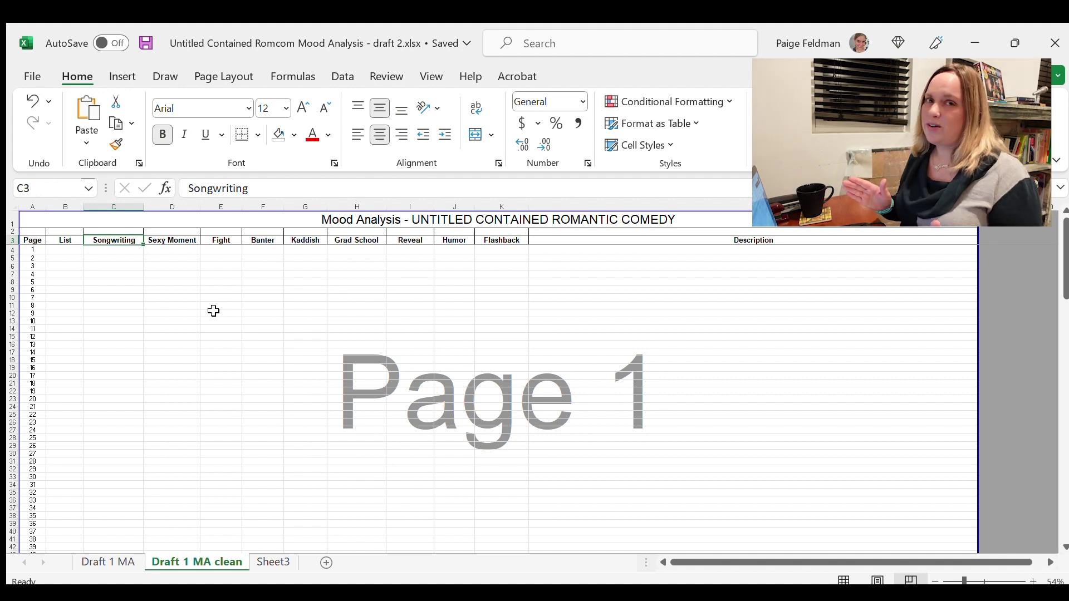
key(Down)
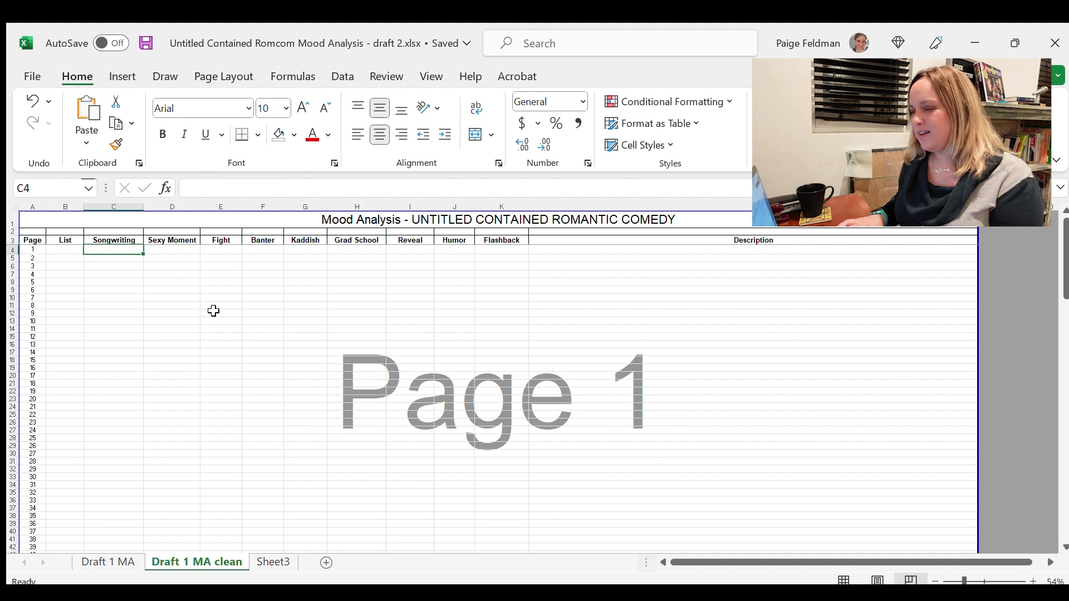
Examine the Kaddish and Grad School category headers, comparing them with the List and Songwriting headers
click(310, 244)
key(Right)
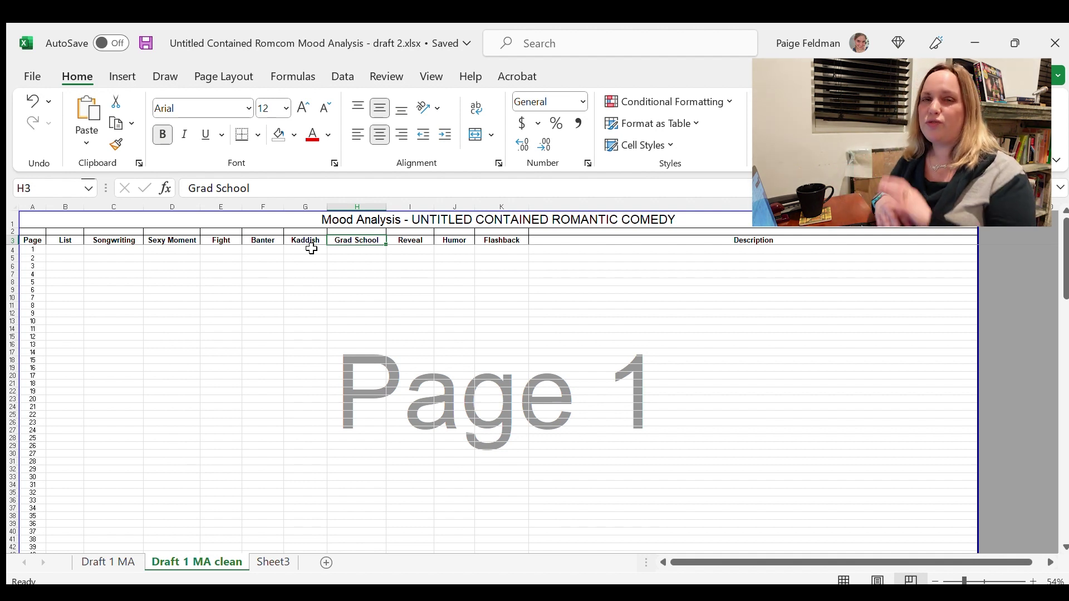
key(Left)
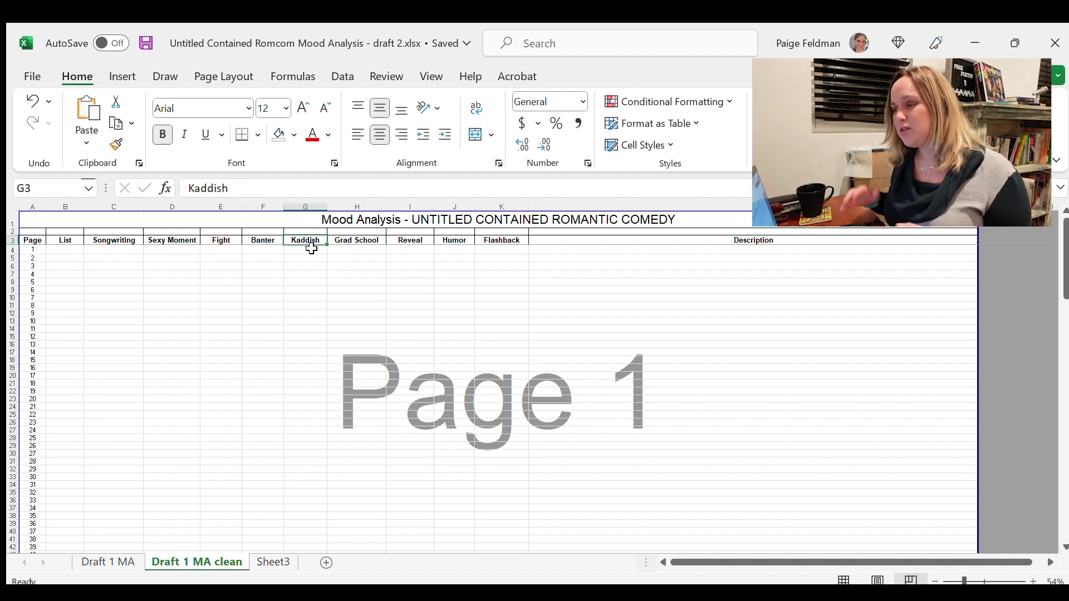
click(69, 237)
click(92, 238)
click(298, 238)
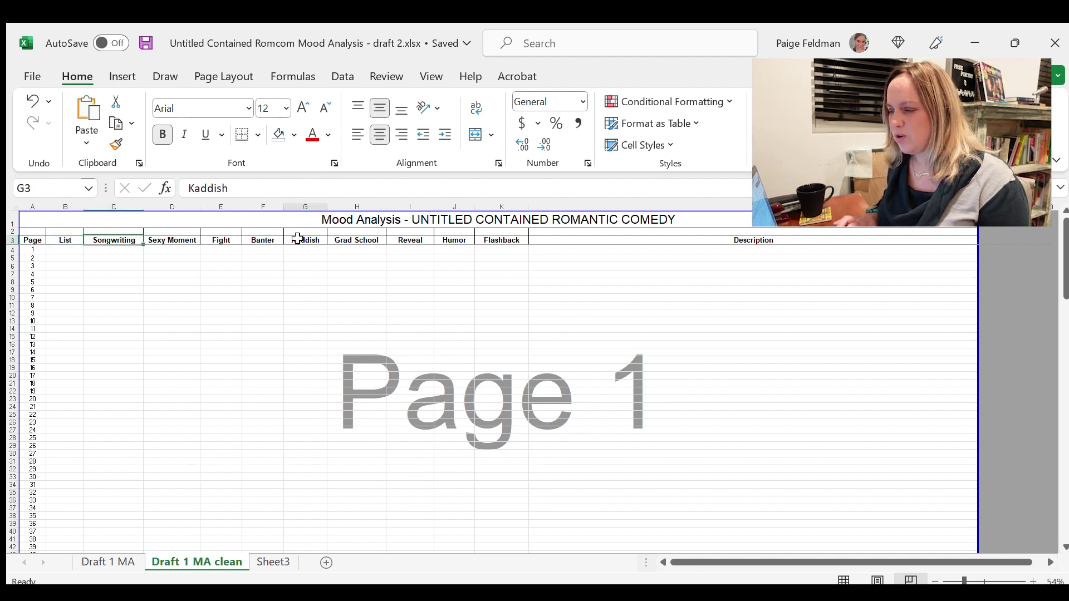
click(377, 242)
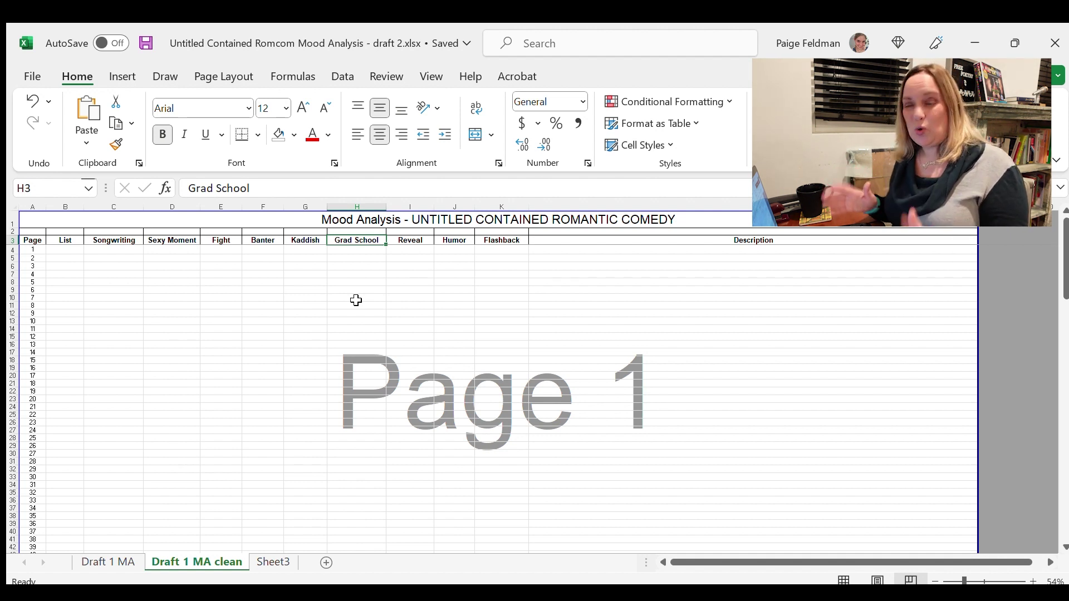
Review the Sexy Moment, Fight and Banter category headers in row 3
key(Left)
key(Left)
key(Left)
key(Left)
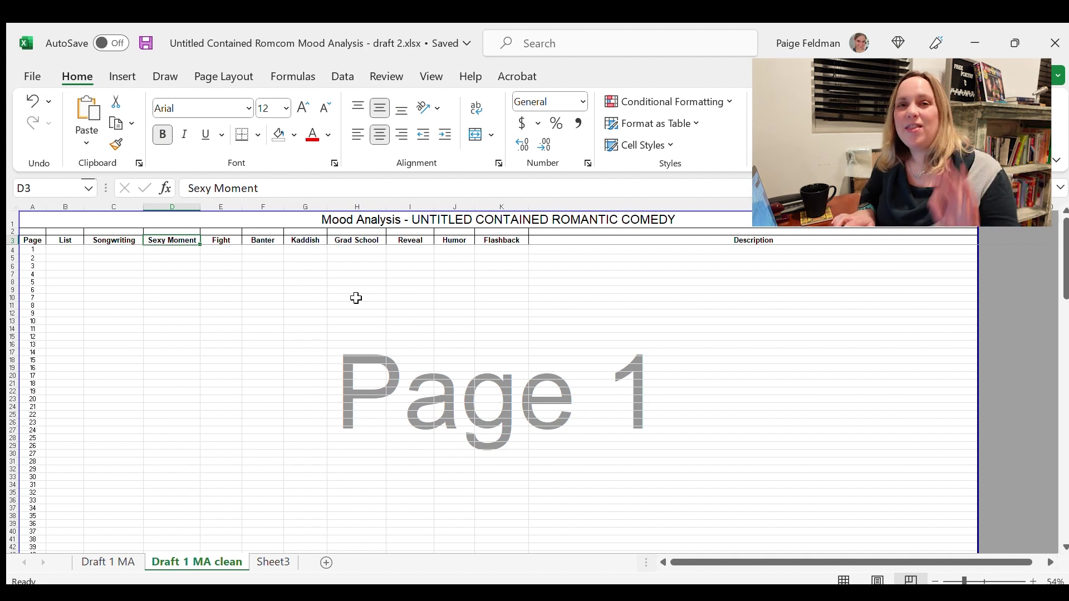
key(Right)
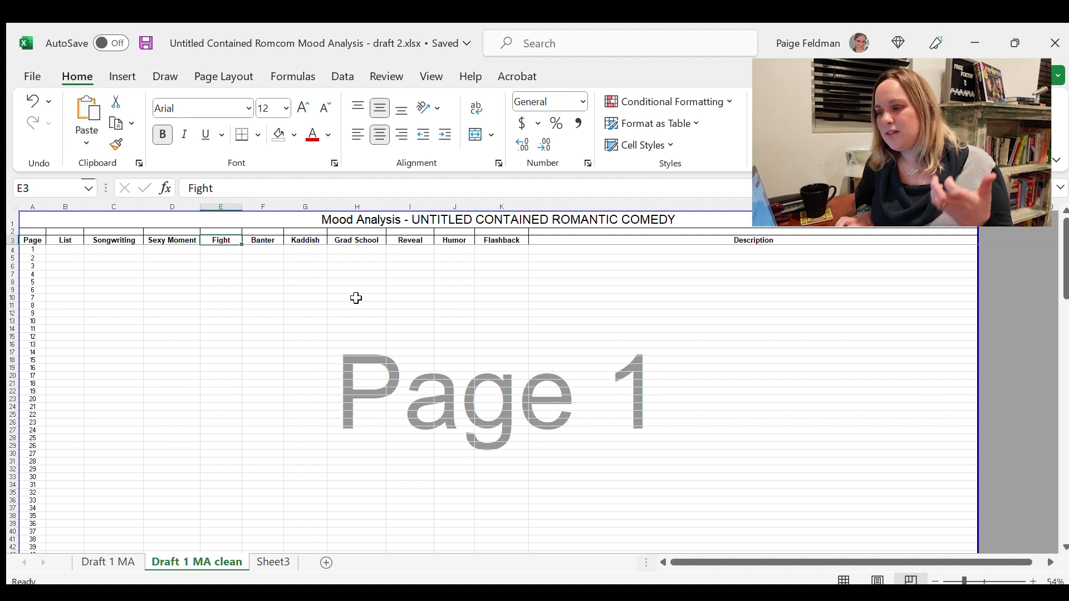
key(Left)
key(Right)
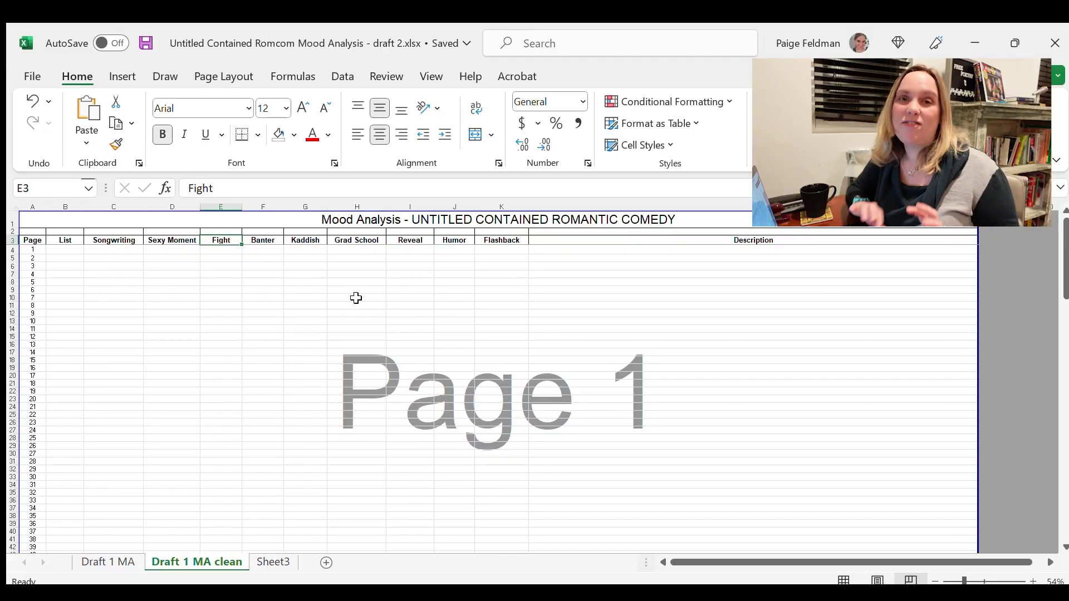
key(Right)
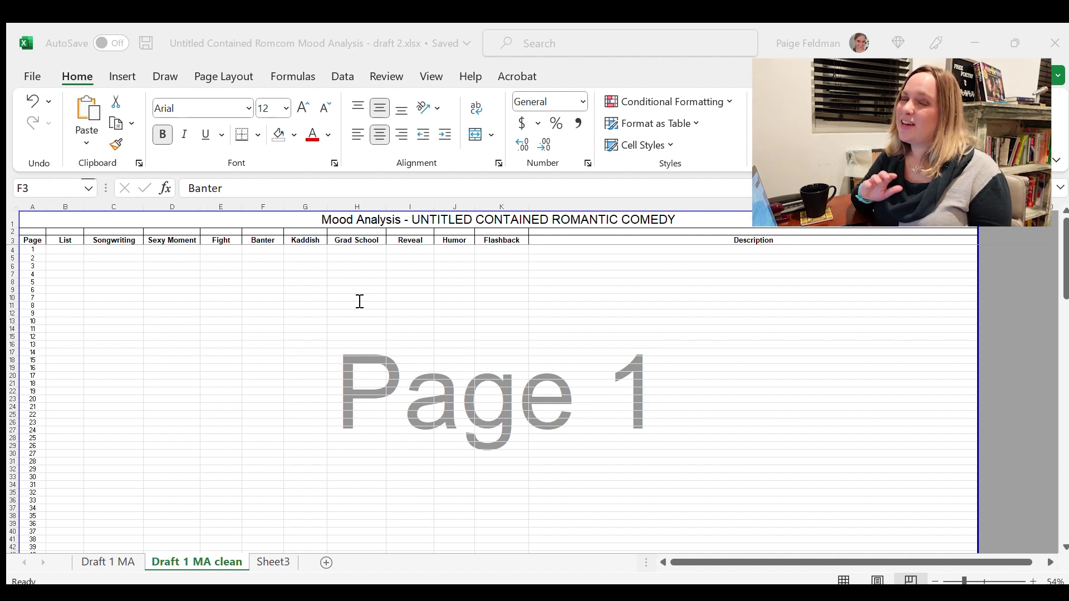
Review the Reveal, Humor and Flashback category headers, comparing Humor with Banter
key(alt+Tab)
key(Right)
key(Right)
key(Right)
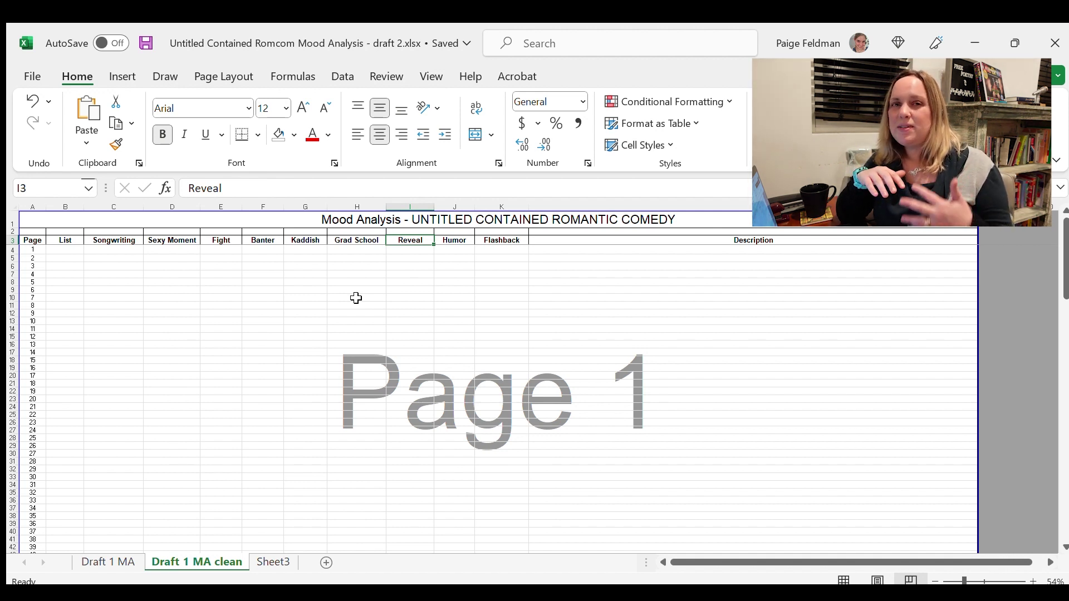
key(Right)
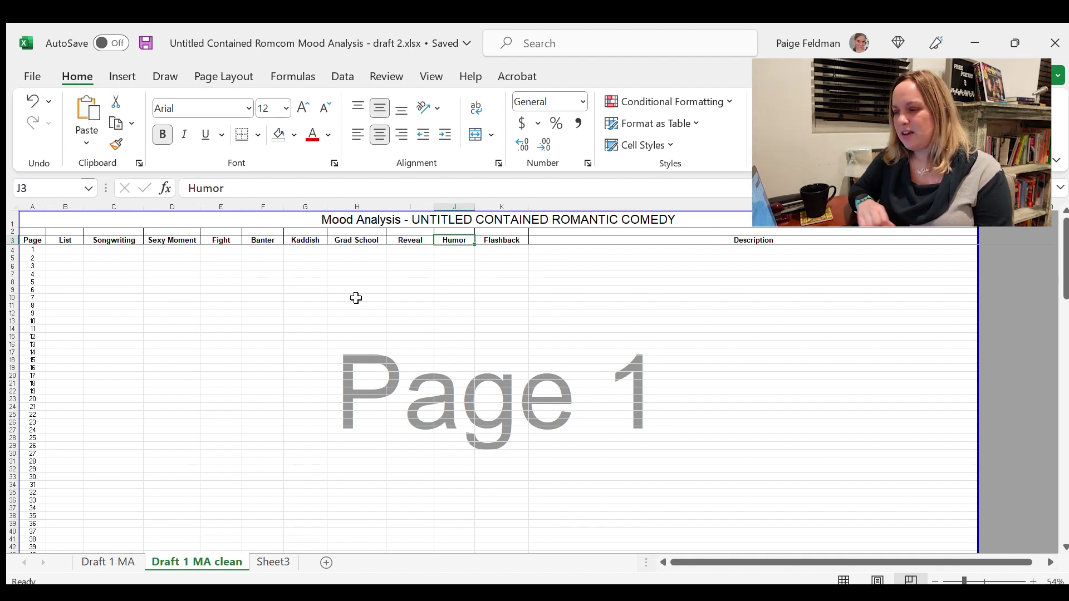
click(257, 240)
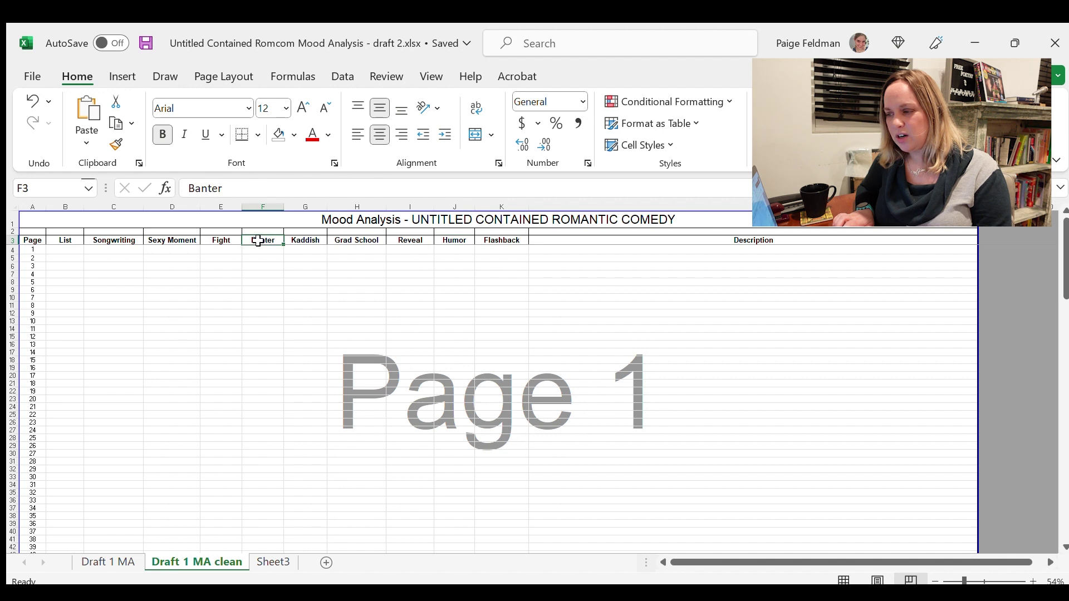
click(454, 240)
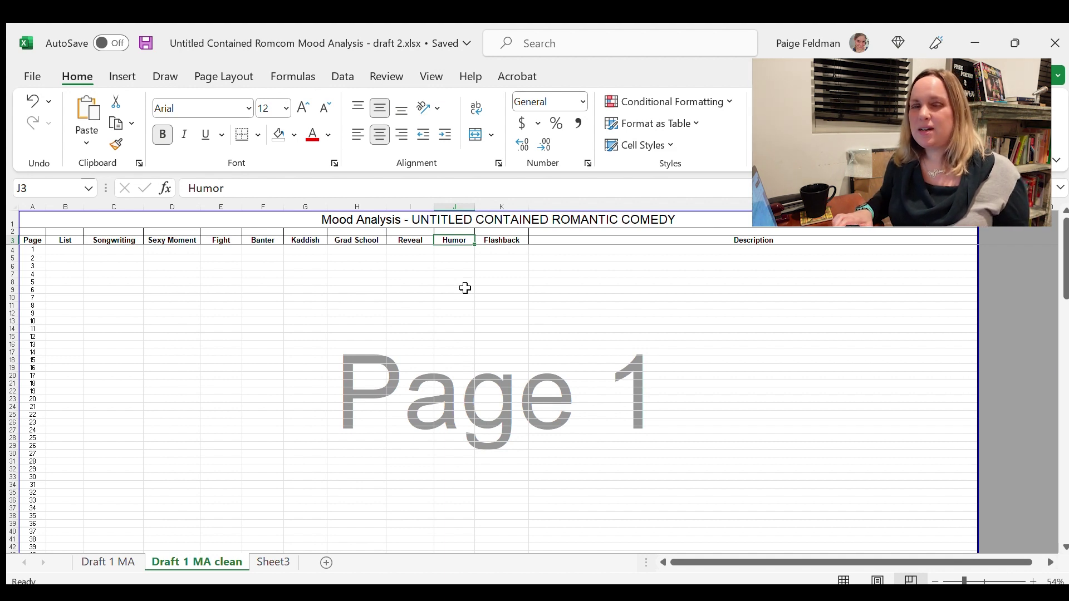
key(Right)
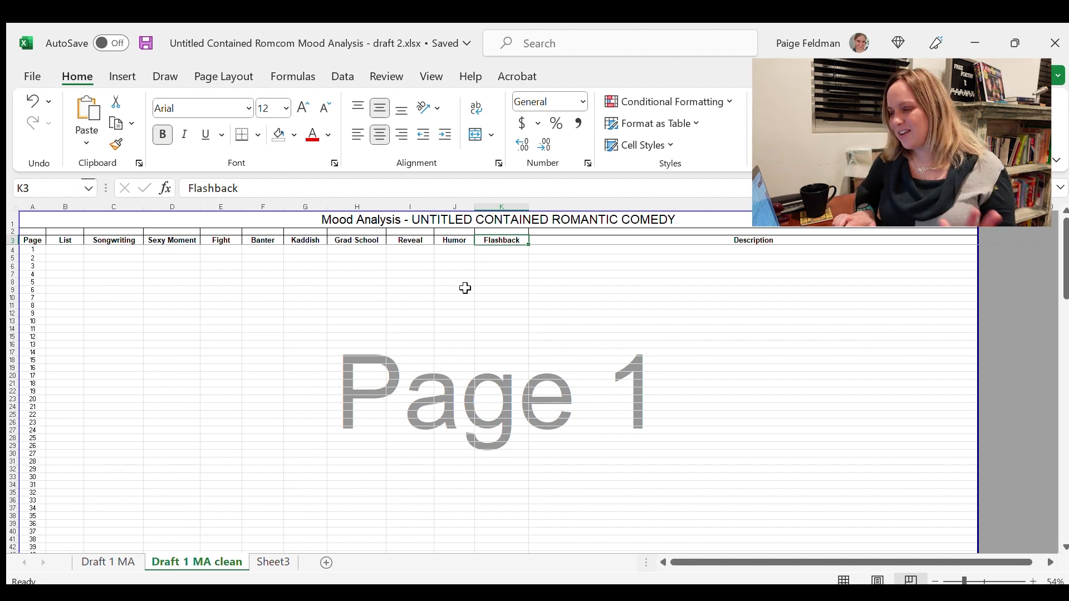
Go through the whole header row from Flashback back to Page and forward to Flashback again
key(Left)
key(Left)
key(Left)
key(Left)
key(Left)
key(Left)
key(Left)
key(Left)
key(Left)
key(Left)
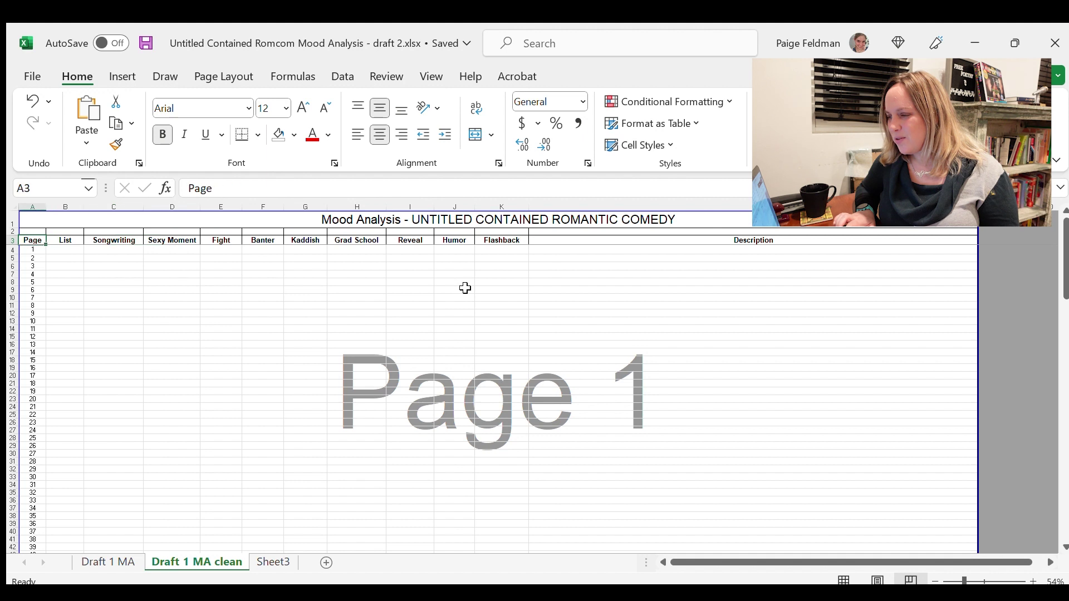
key(Right)
key(Right)
key(Right)
key(Right)
key(Right)
key(Right)
key(Right)
key(Right)
key(Right)
key(Right)
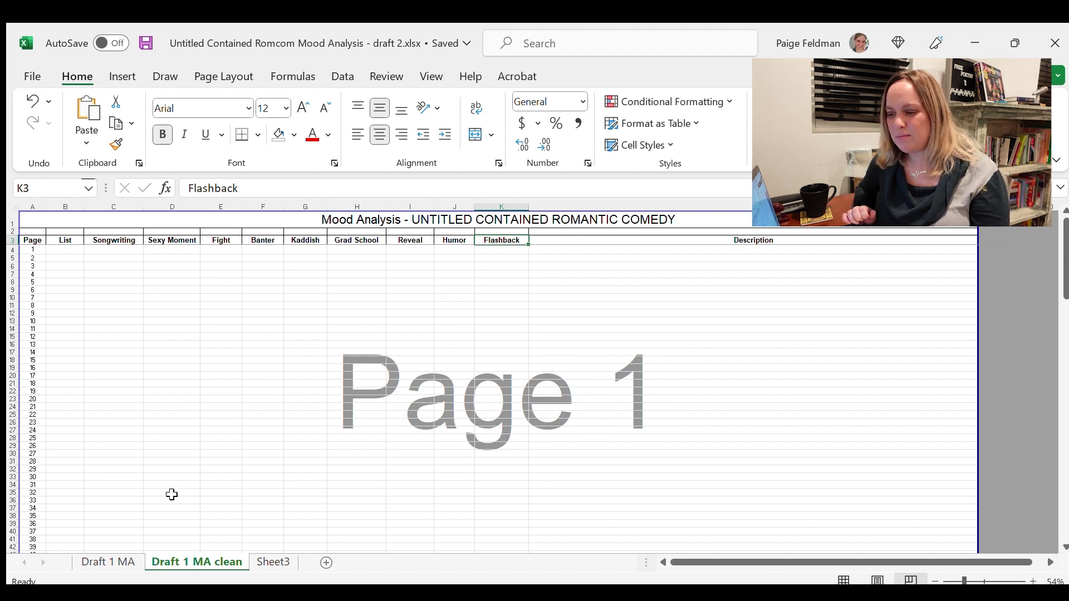
Compare the empty Draft 1 MA clean sheet with the filled-in Draft 1 MA sheet, ending on Draft 1 MA
click(123, 563)
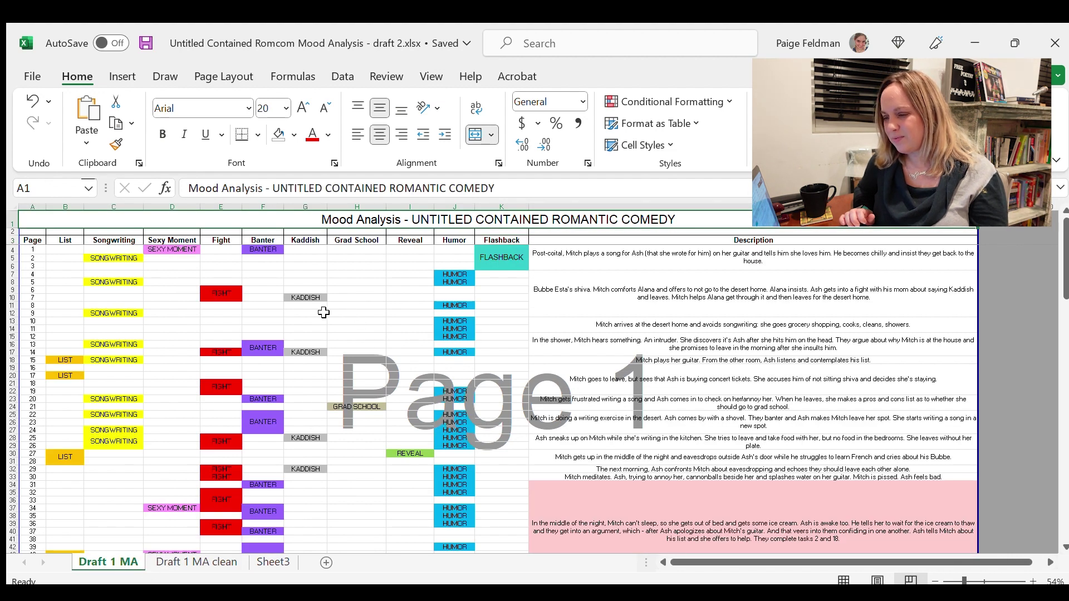
click(180, 563)
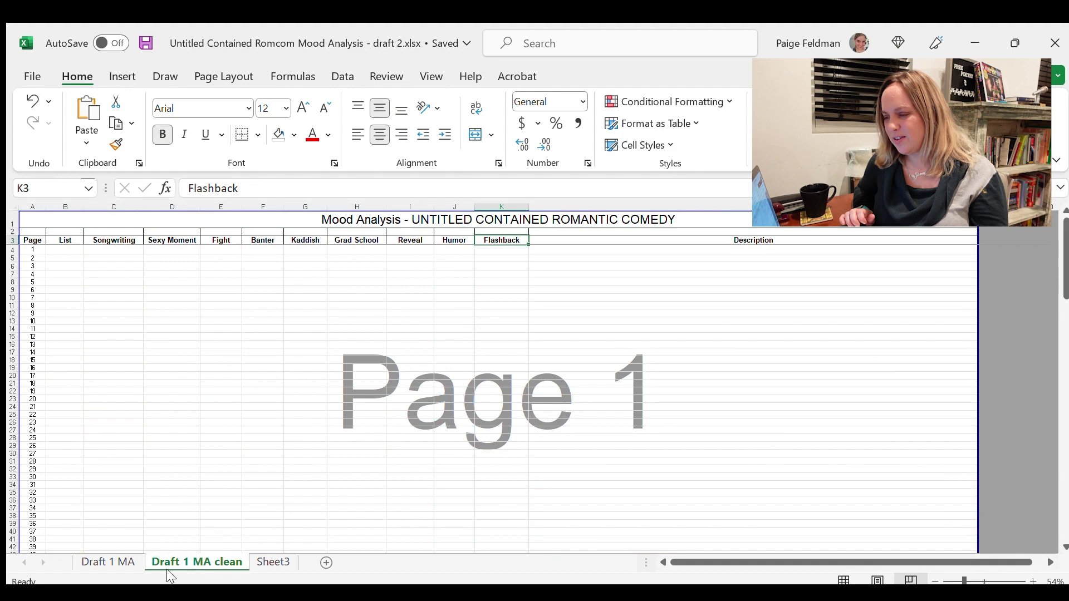
click(108, 564)
click(159, 561)
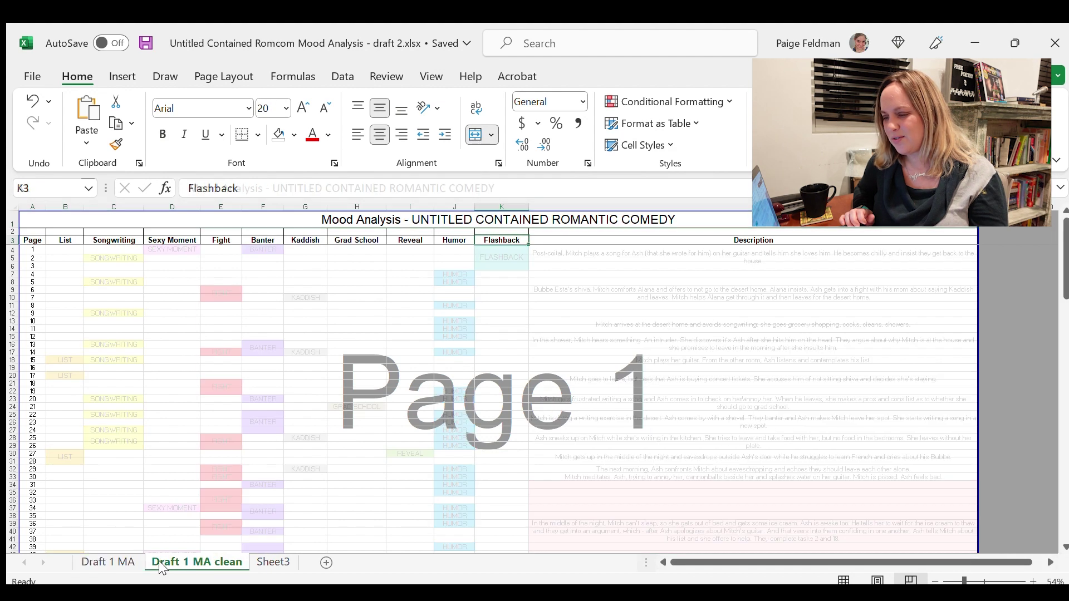
click(125, 563)
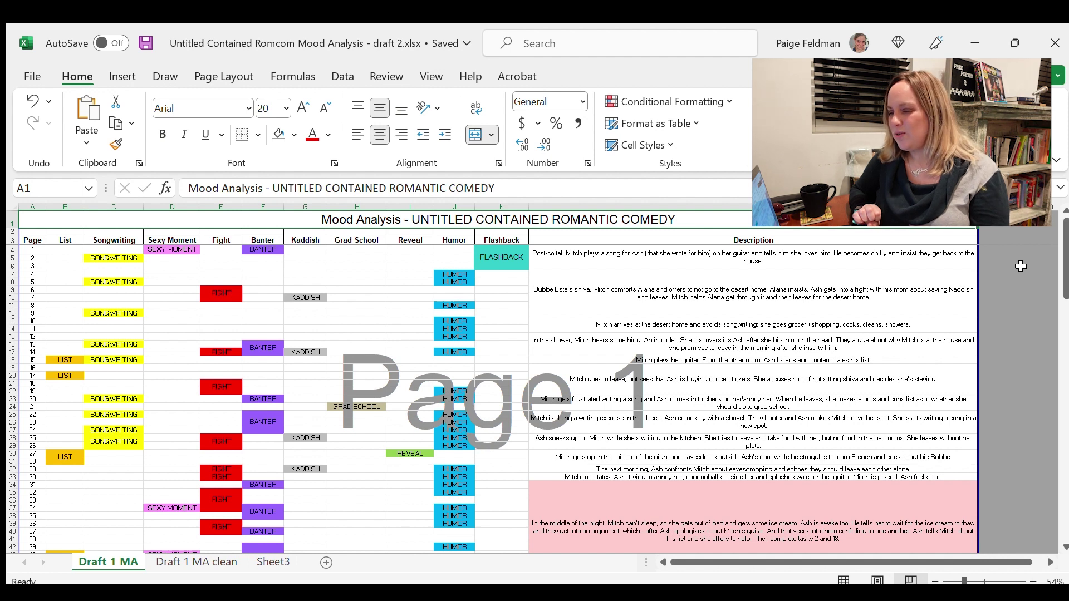
Look over the completed Draft 1 MA mood analysis down to its last script page and return to the start
scroll(1021, 266, down, 3)
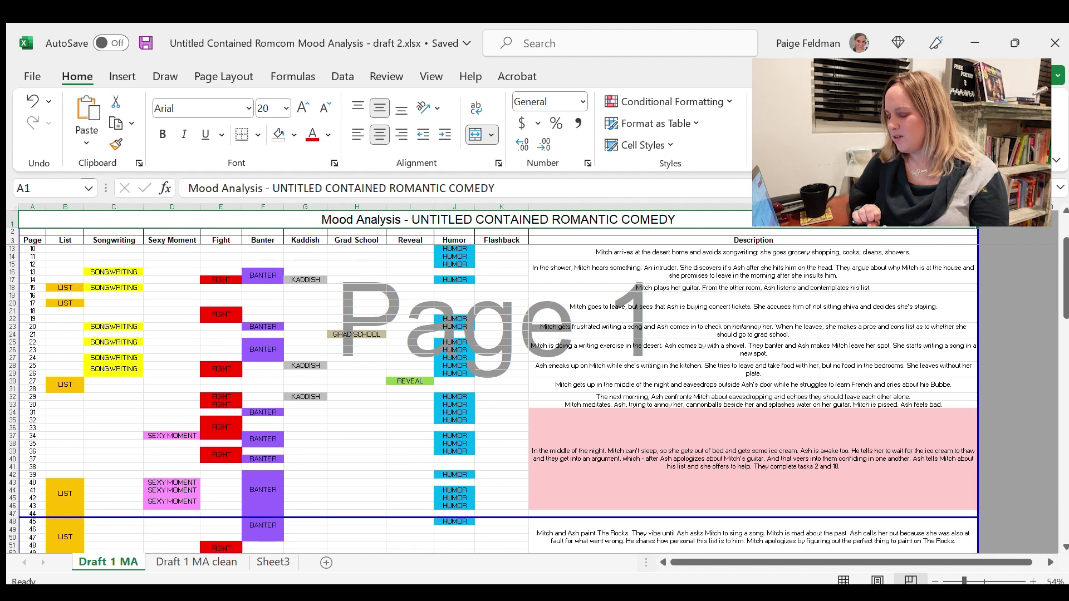
scroll(785, 355, down, 13)
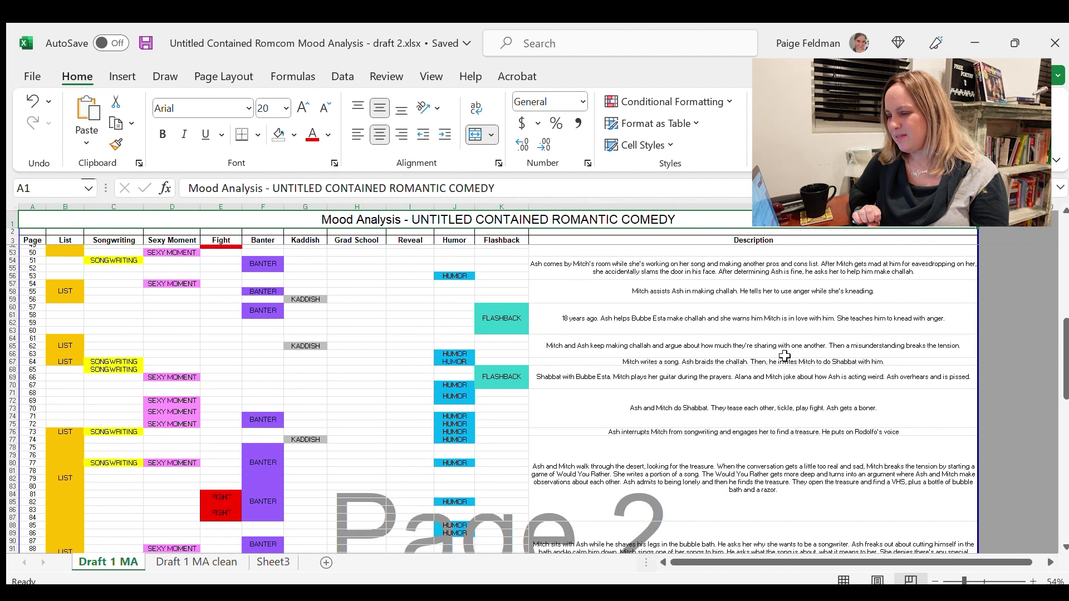
scroll(784, 355, down, 20)
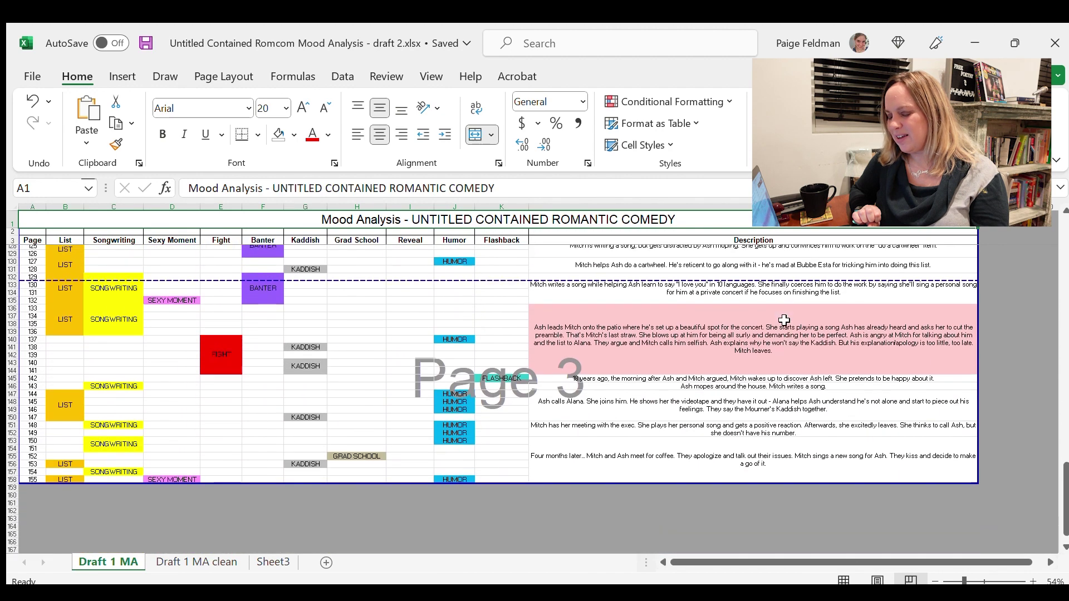
scroll(784, 320, up, 20)
scroll(784, 320, up, 12)
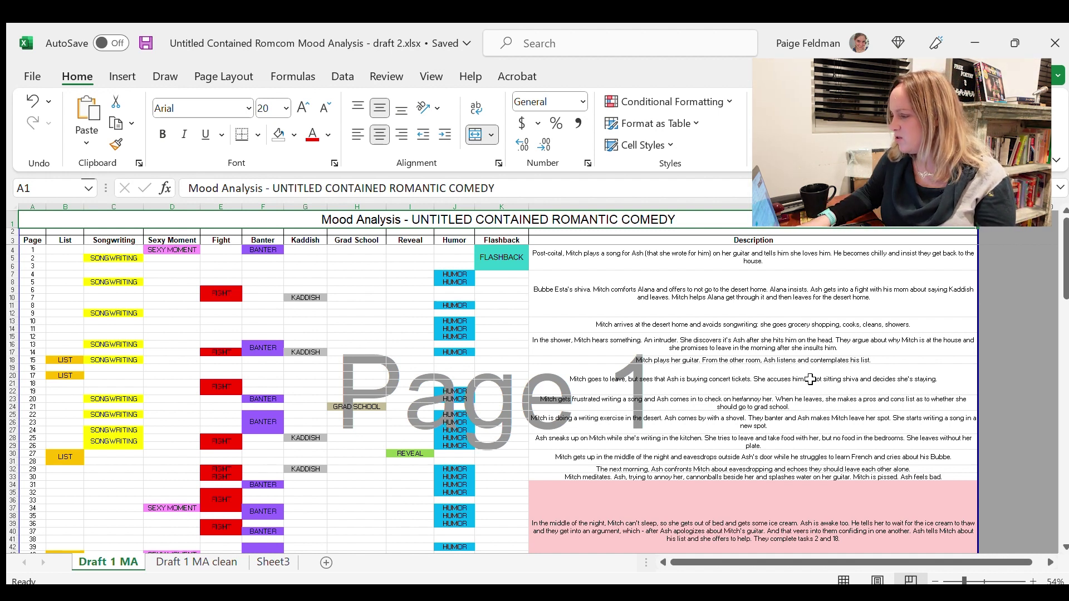
Examine the three pink-highlighted scene descriptions in L34, L96 and L136 of the Draft 1 MA sheet
scroll(810, 379, down, 6)
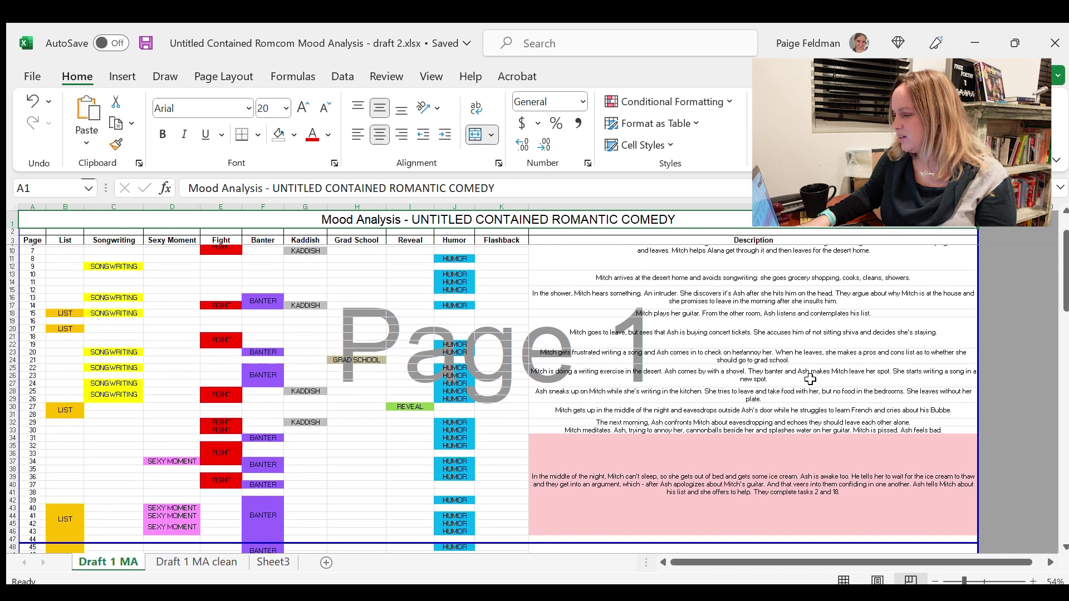
click(777, 354)
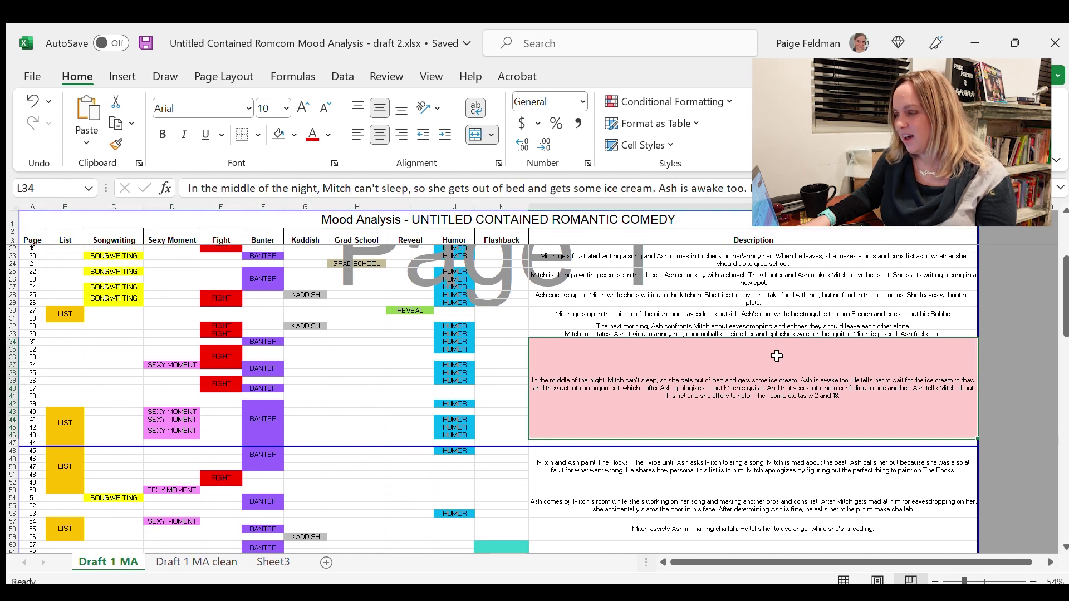
scroll(798, 380, down, 7)
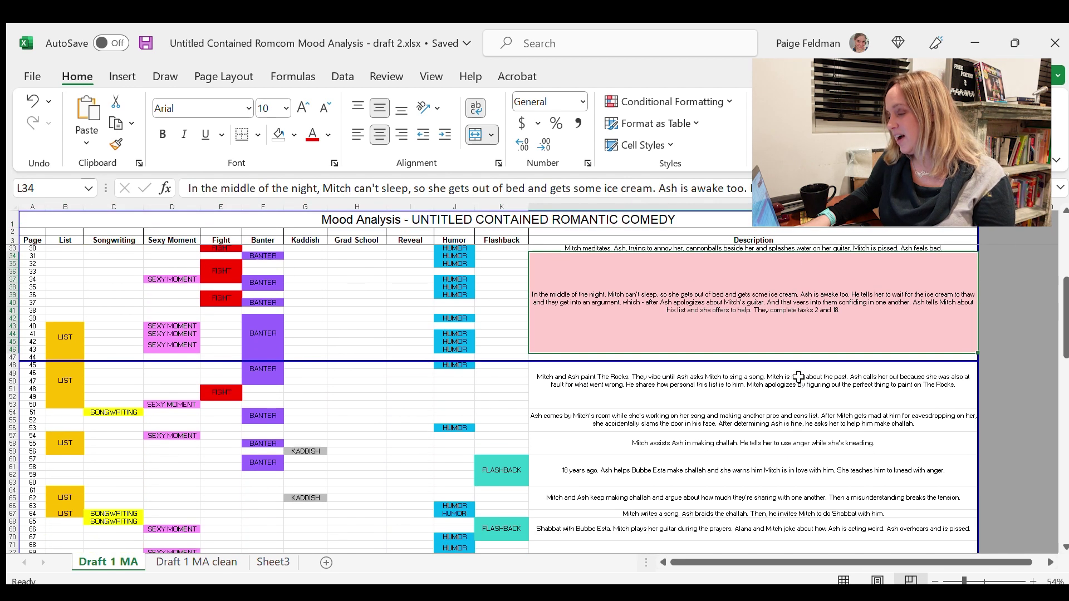
scroll(802, 334, down, 10)
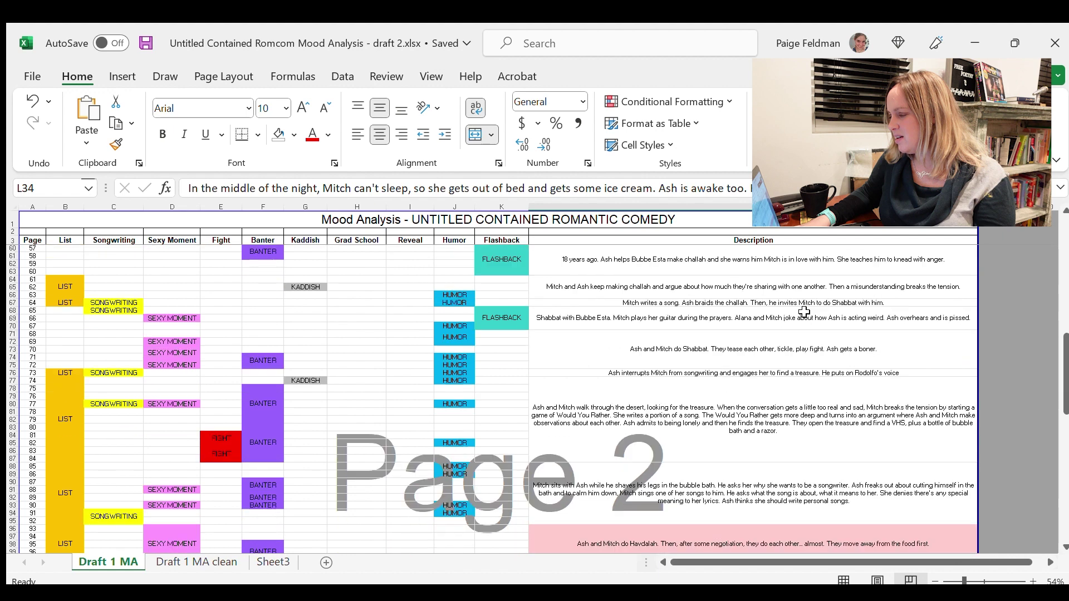
click(812, 454)
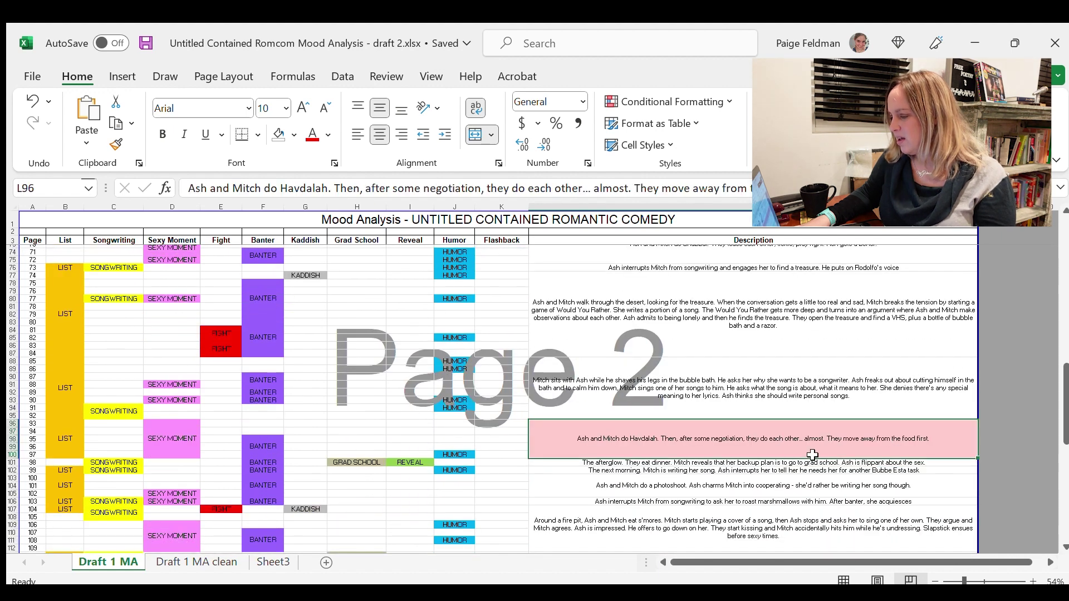
scroll(816, 426, down, 6)
scroll(817, 425, down, 8)
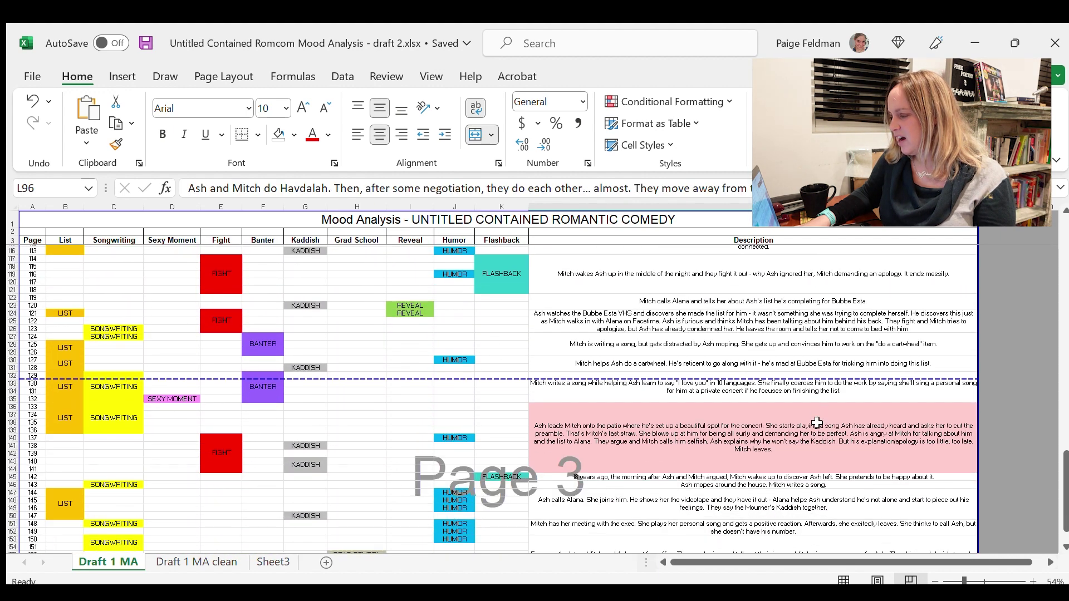
click(833, 422)
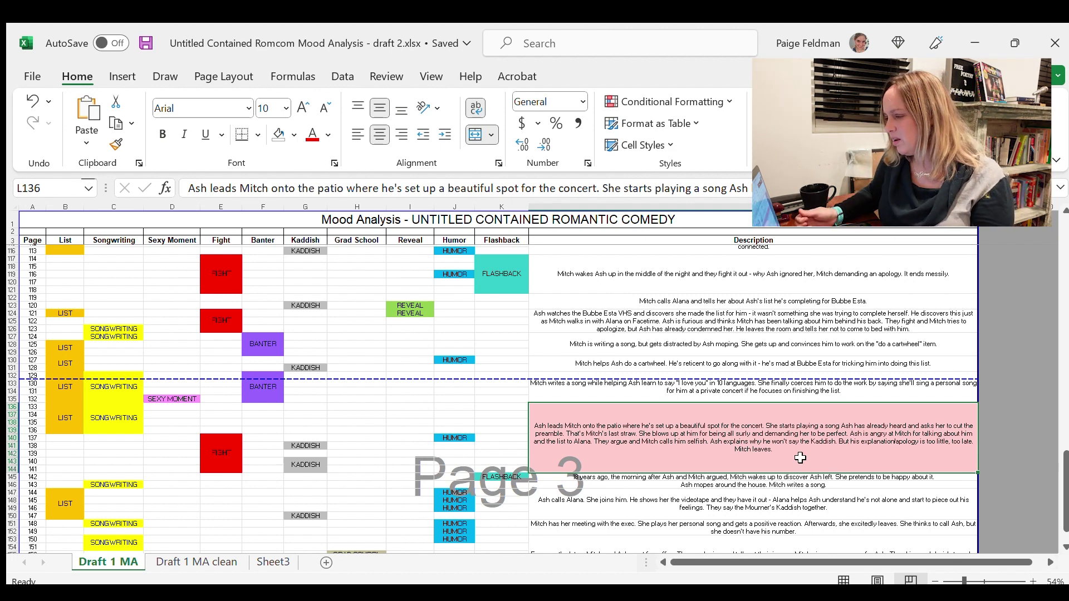
Revisit the pink-highlighted scene descriptions in script order, selecting L34, L96 and L136 on the Draft 1 MA sheet
scroll(800, 458, up, 15)
scroll(800, 457, up, 20)
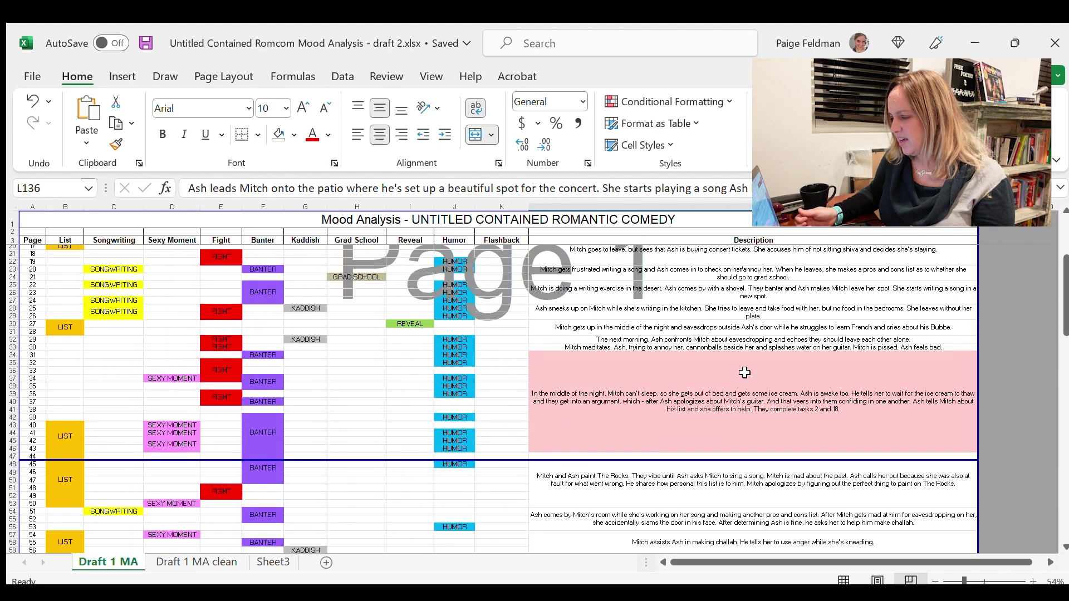
click(722, 498)
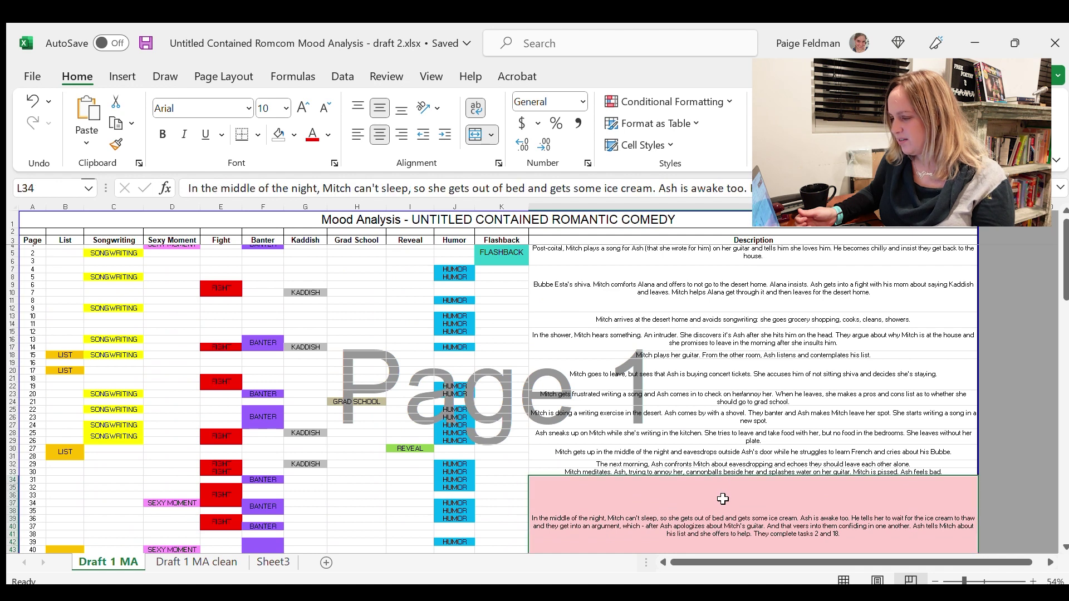
scroll(723, 496, down, 4)
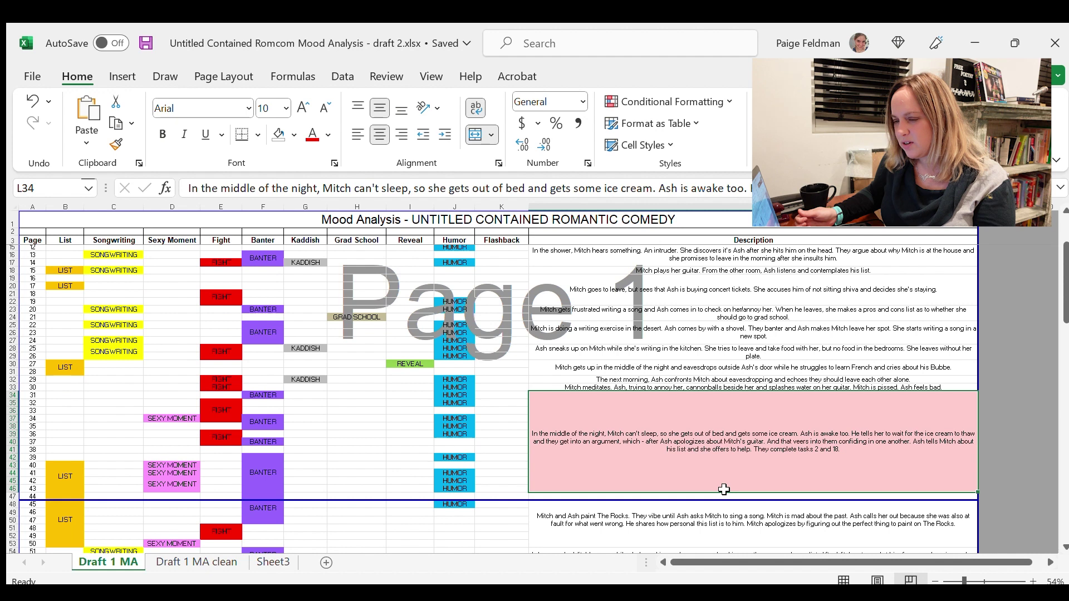
scroll(724, 489, down, 14)
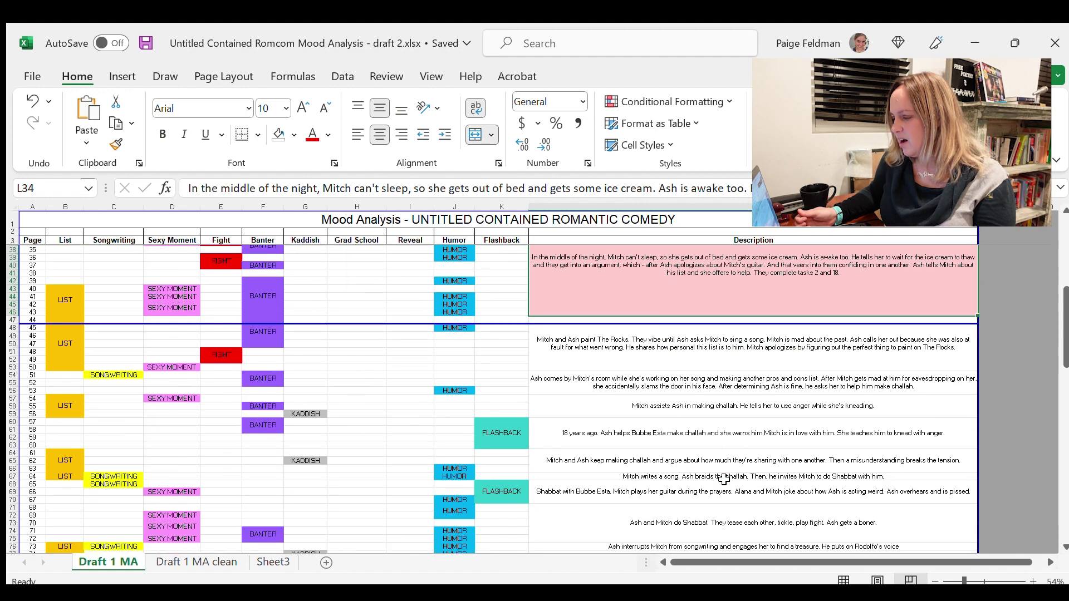
scroll(725, 467, down, 6)
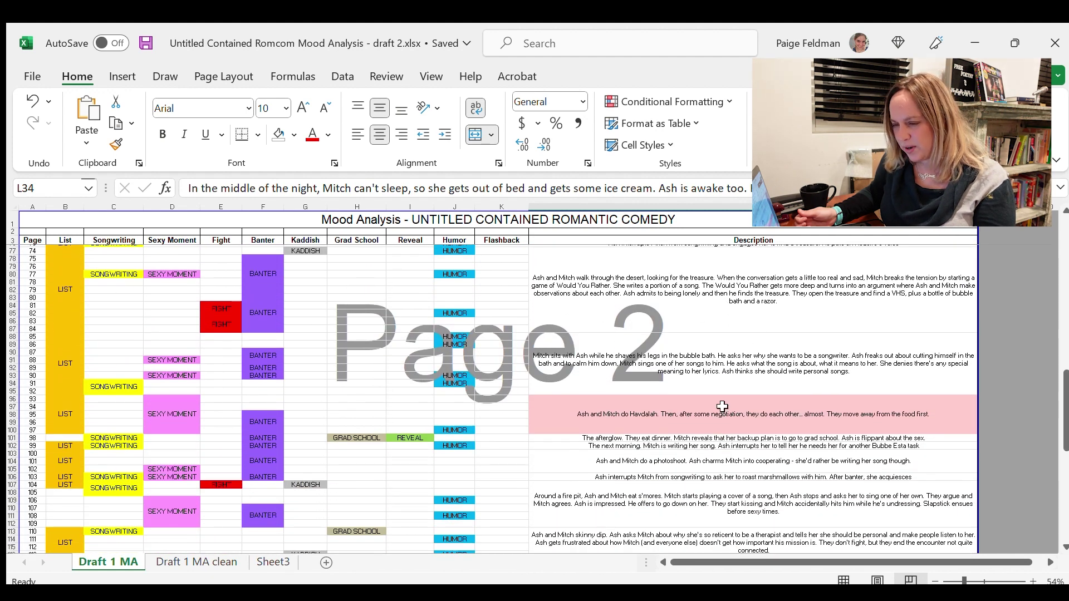
click(721, 407)
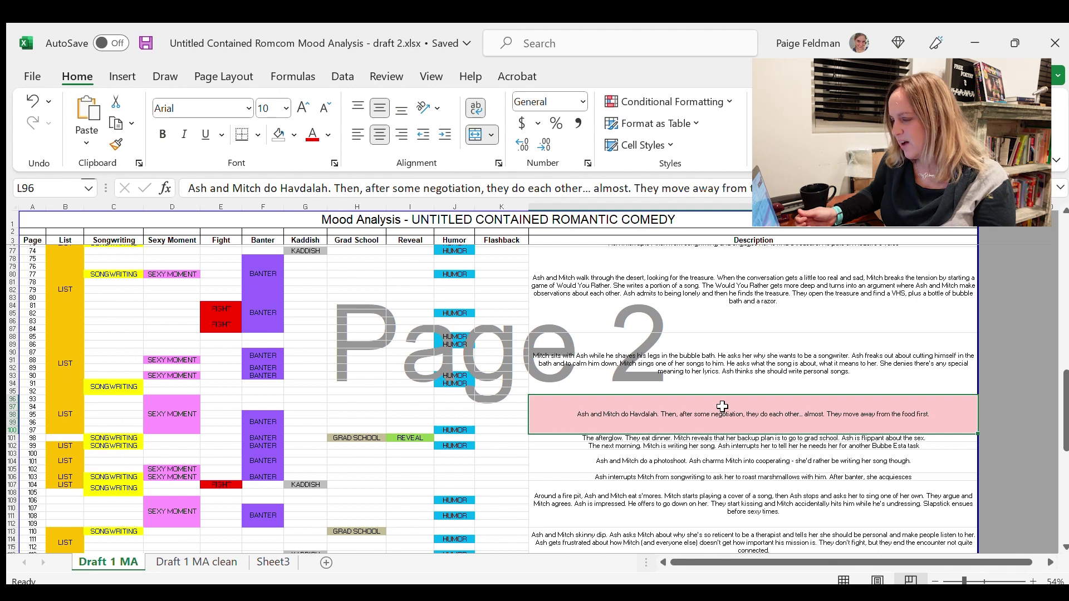
scroll(722, 404, down, 4)
scroll(722, 402, down, 10)
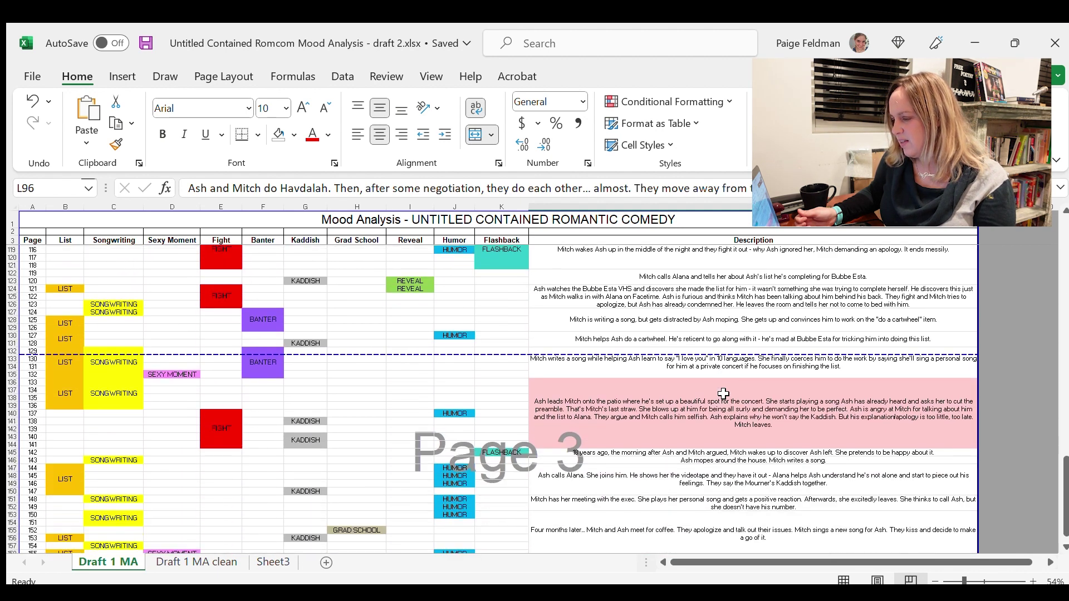
click(722, 408)
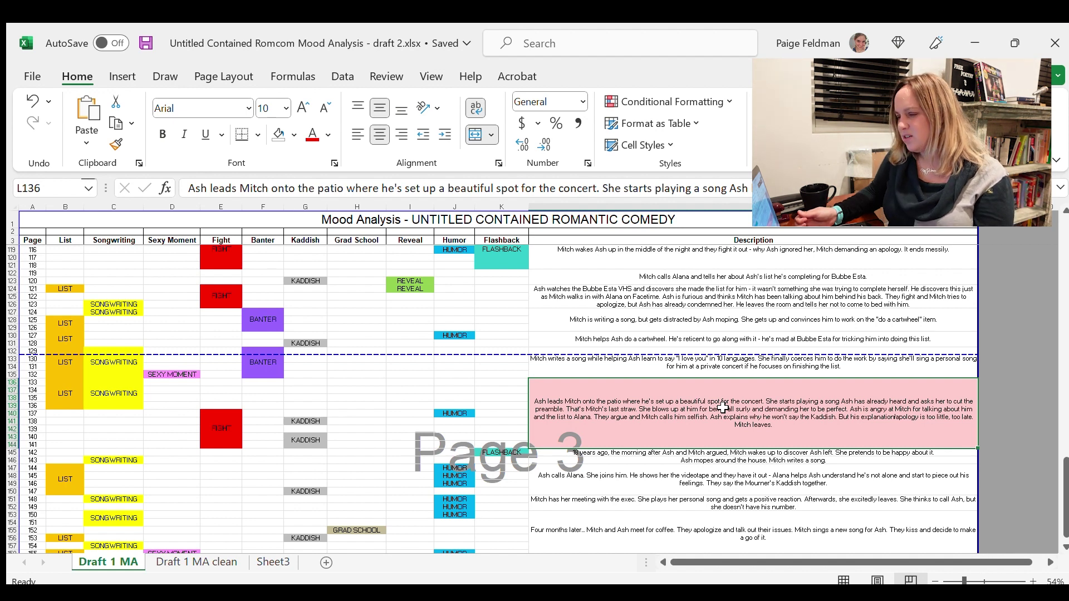
Go back up the chart, selecting the Banter block in F42 and the opening scene description in L4
scroll(723, 408, up, 11)
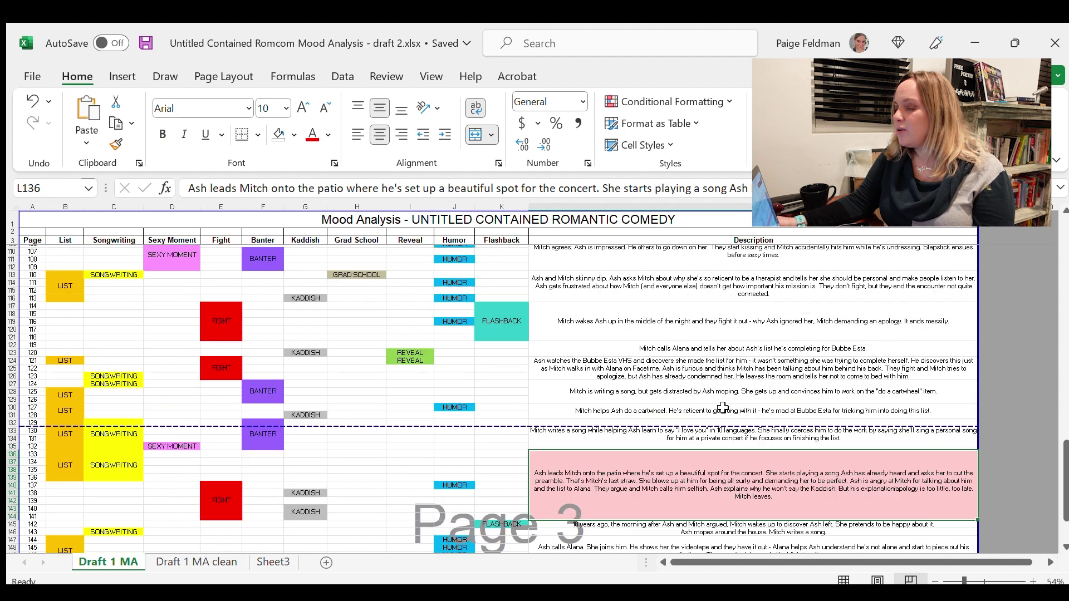
scroll(723, 408, up, 15)
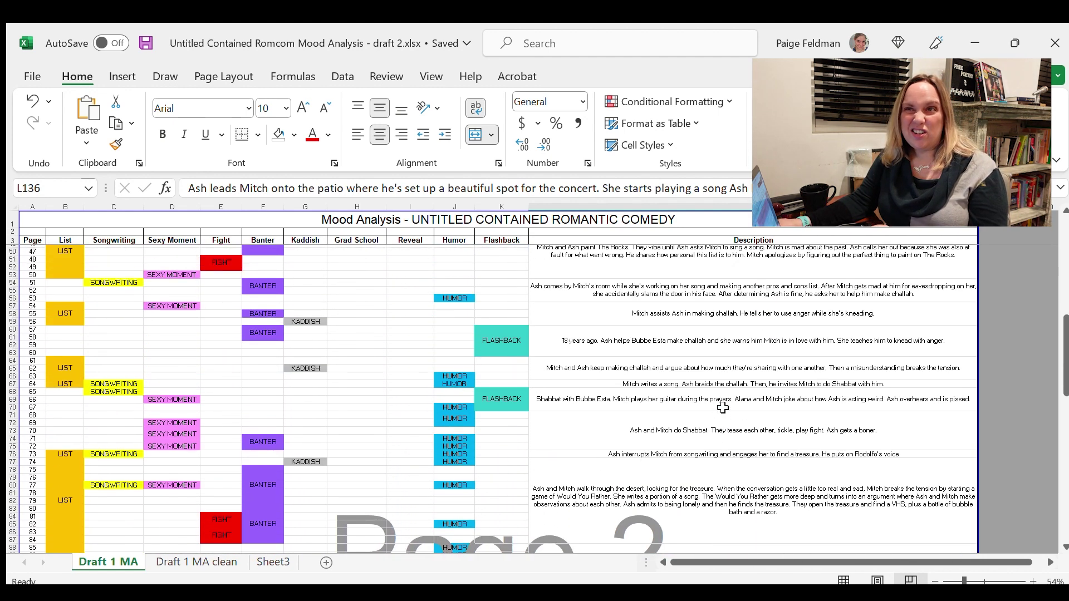
scroll(722, 408, up, 1)
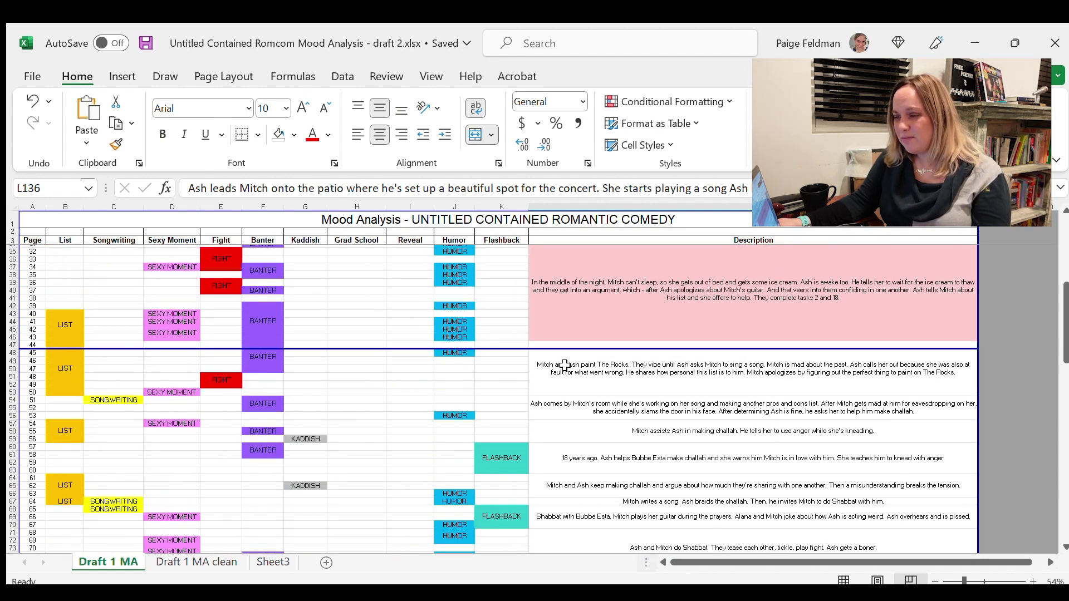
click(257, 317)
scroll(575, 285, up, 5)
scroll(574, 284, up, 5)
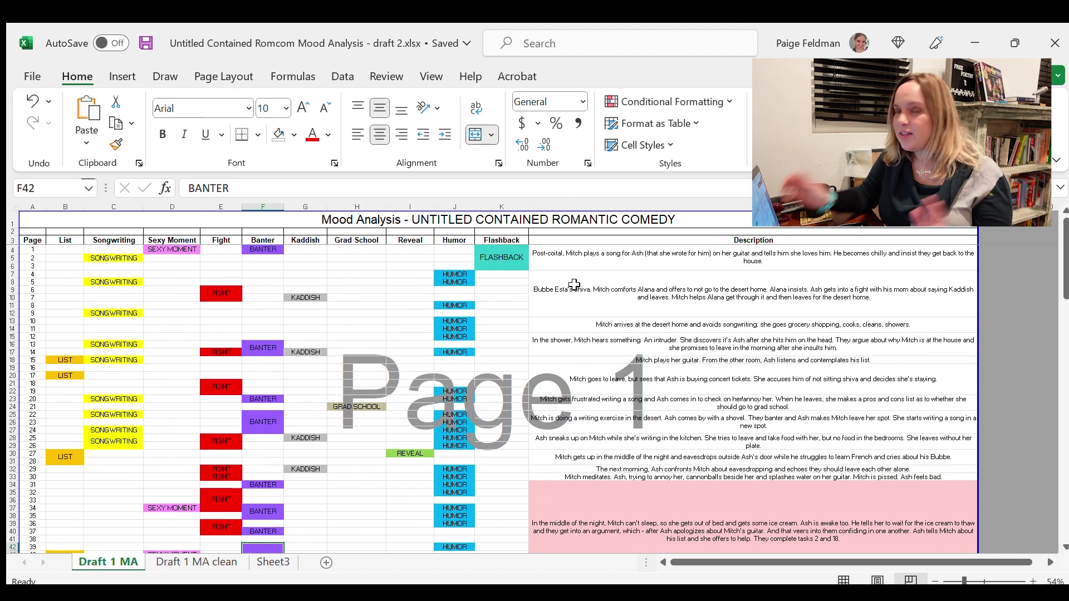
click(533, 263)
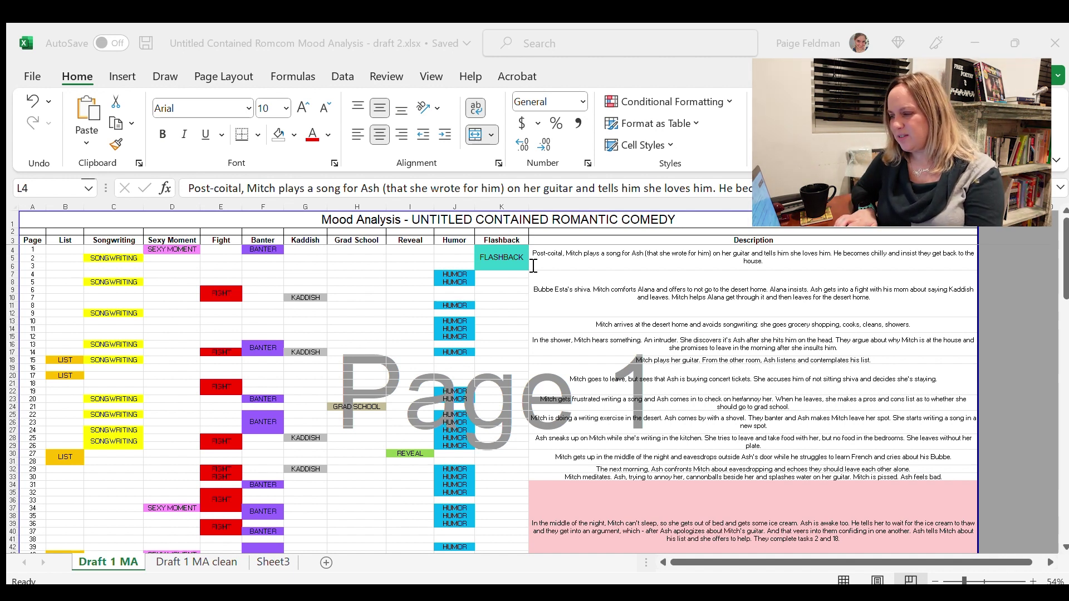
click(532, 267)
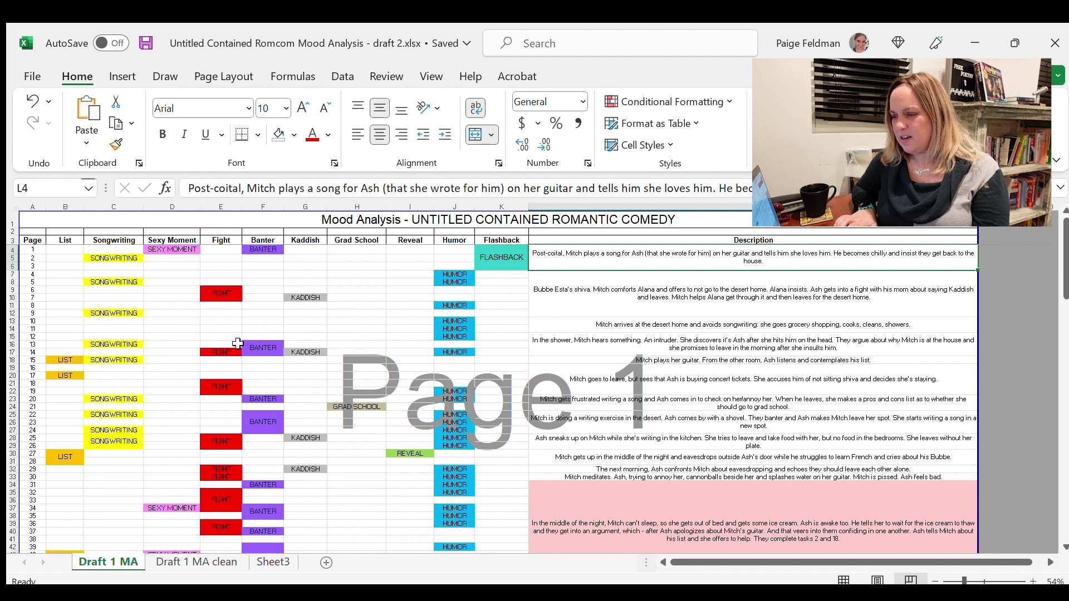
Scan the Fight and Banter columns down through the script pages, select the Banter cell F93, and return to the first page
scroll(233, 329, down, 6)
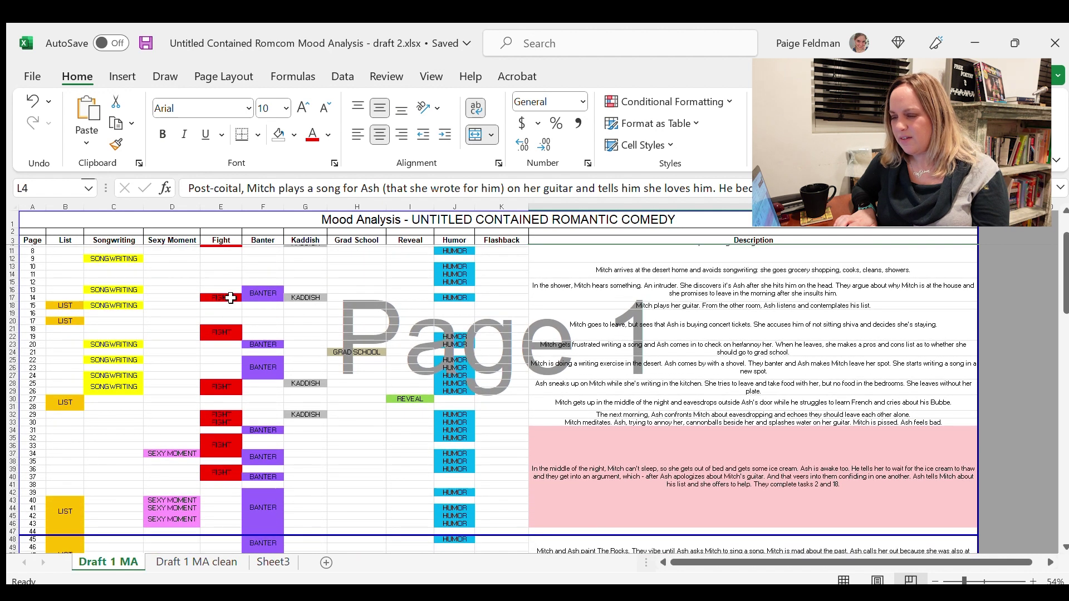
scroll(230, 299, down, 7)
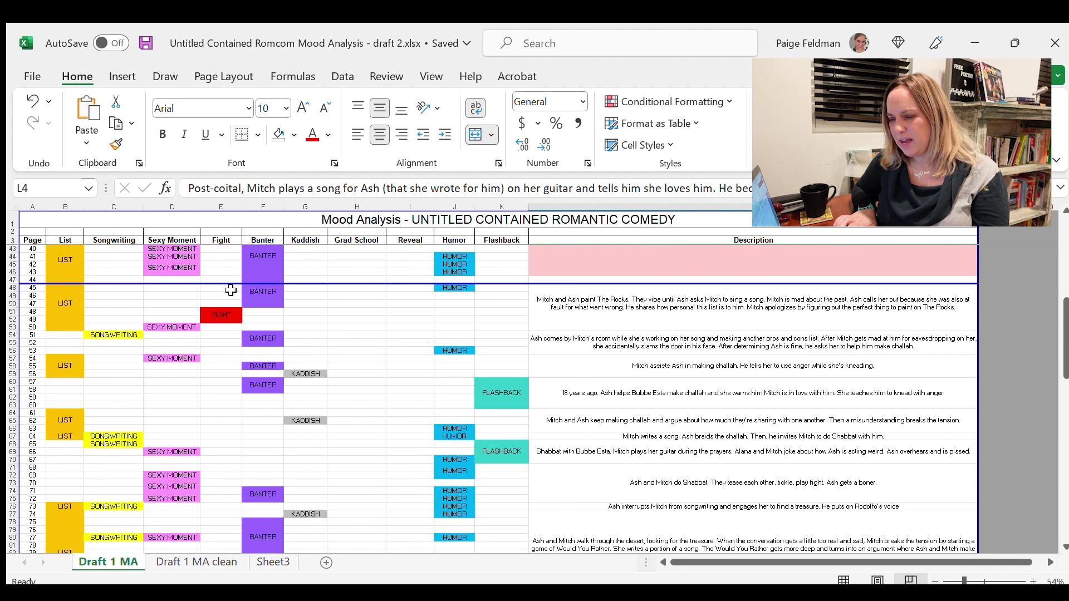
scroll(230, 286, down, 3)
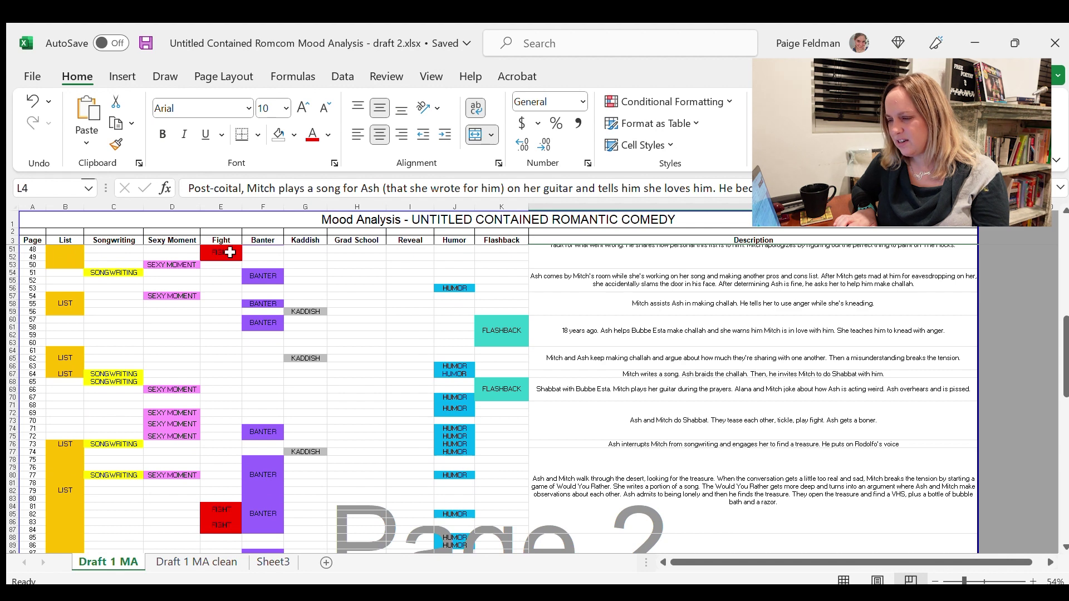
scroll(229, 250, down, 2)
scroll(270, 389, down, 8)
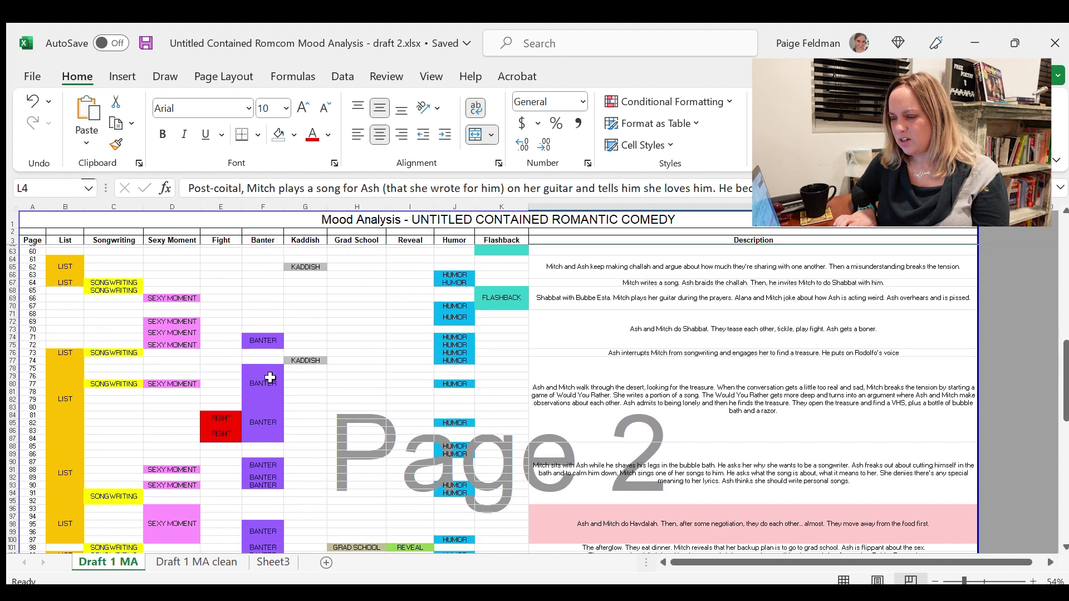
click(270, 355)
scroll(270, 355, down, 14)
scroll(270, 354, up, 20)
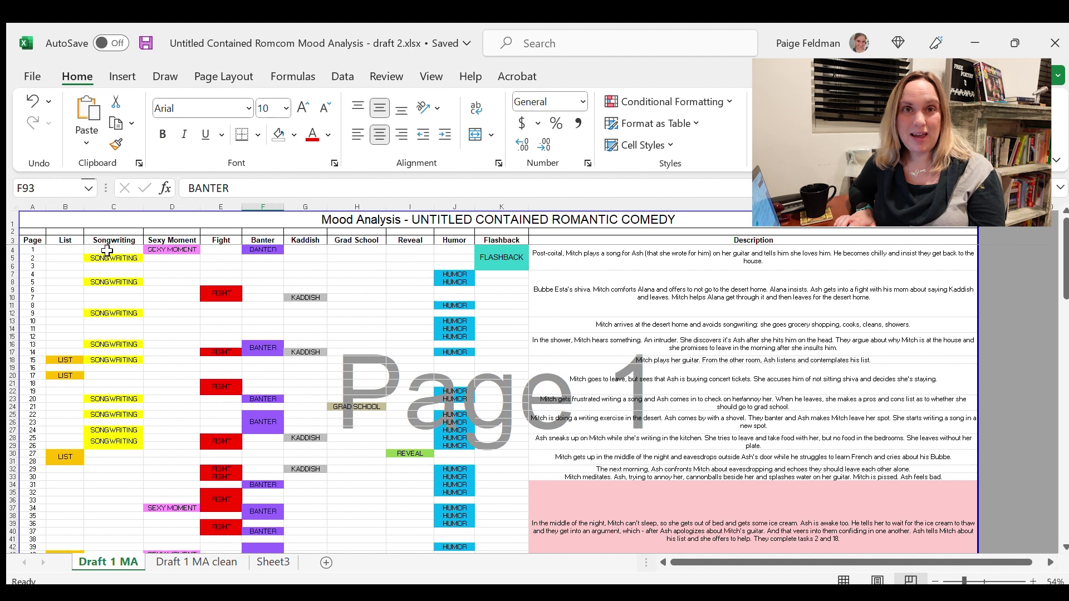
Examine how the List and Songwriting entries are spread from the first script page to the last, and return to the start
scroll(84, 303, down, 9)
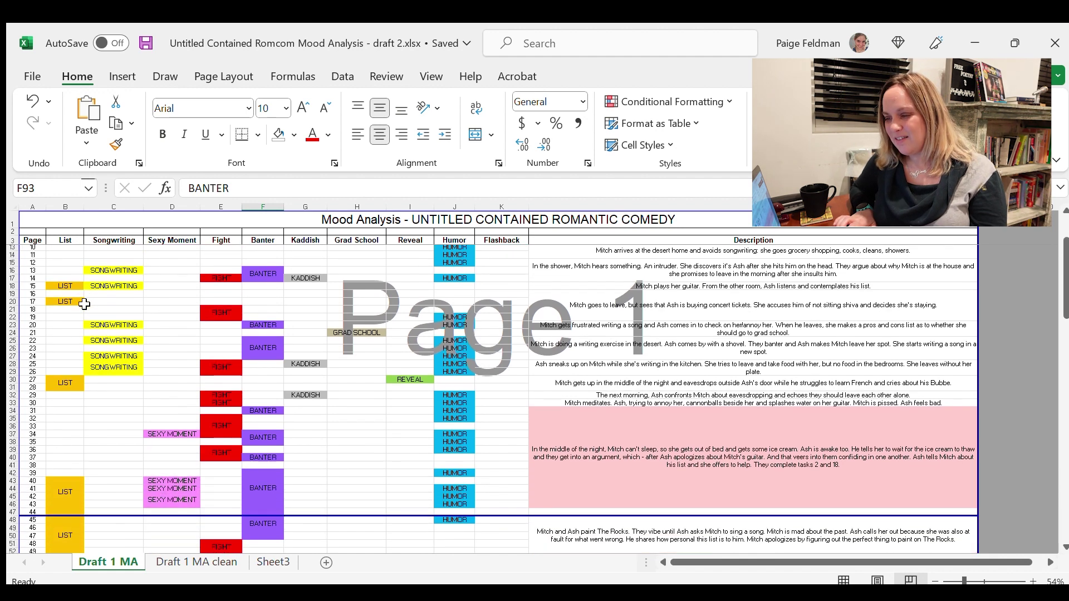
scroll(84, 295, down, 2)
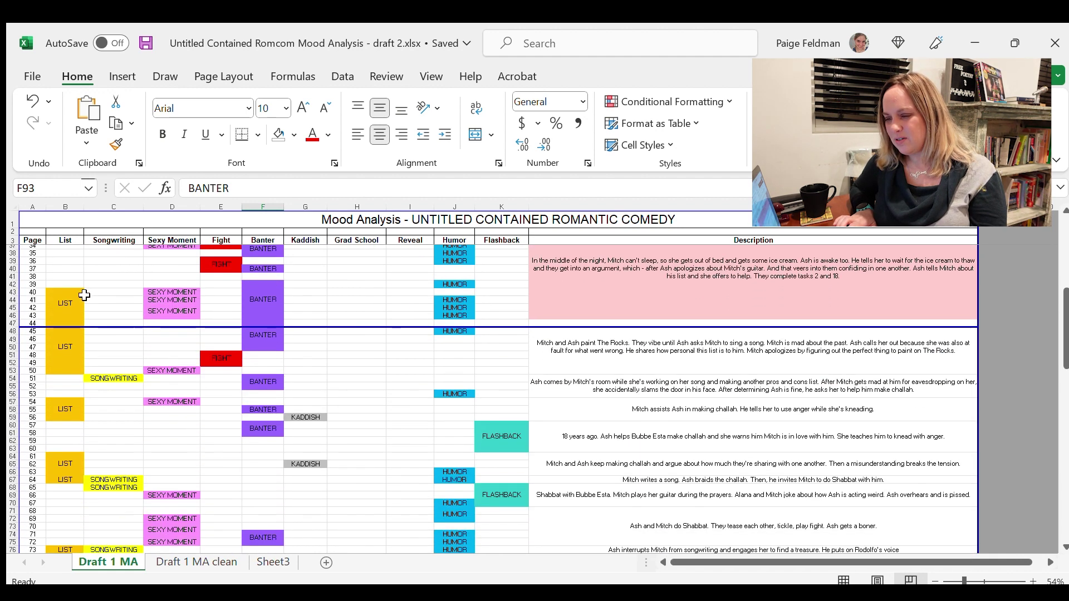
scroll(103, 430, down, 4)
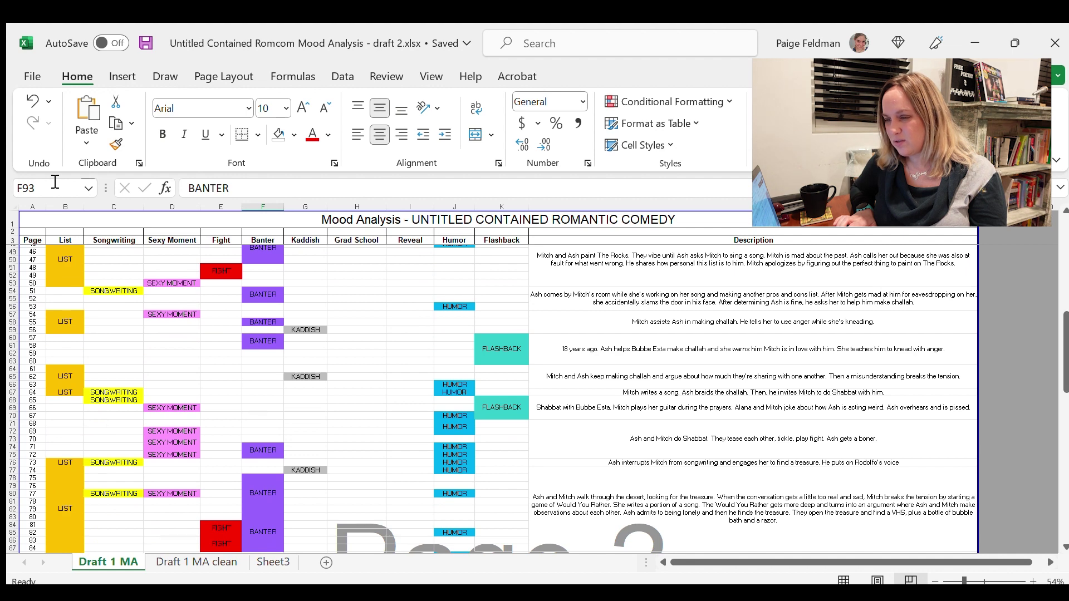
scroll(132, 380, down, 9)
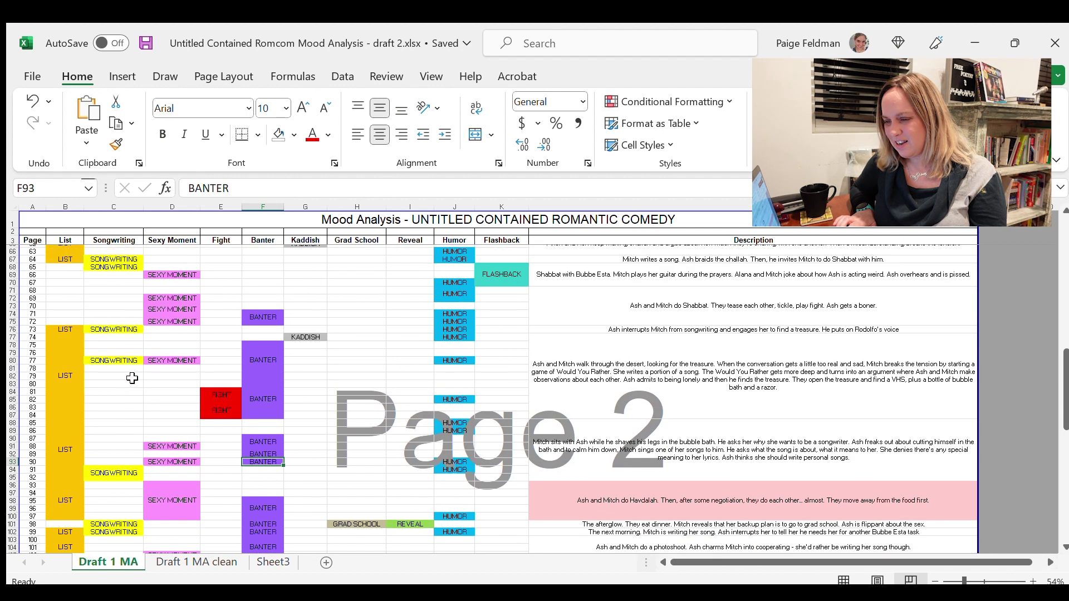
scroll(132, 378, down, 3)
scroll(131, 370, down, 2)
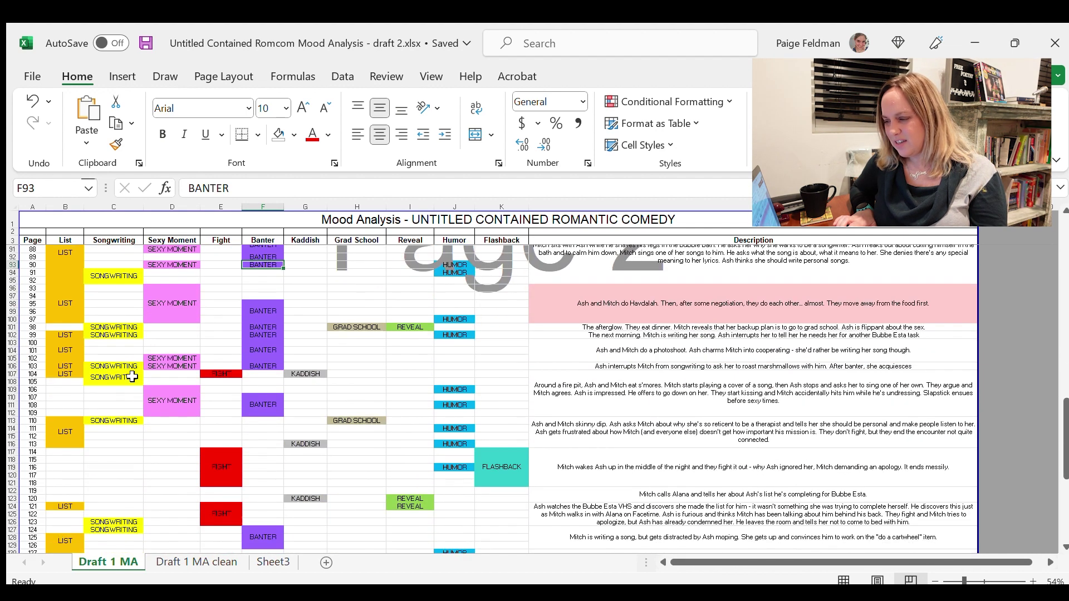
scroll(119, 327, up, 11)
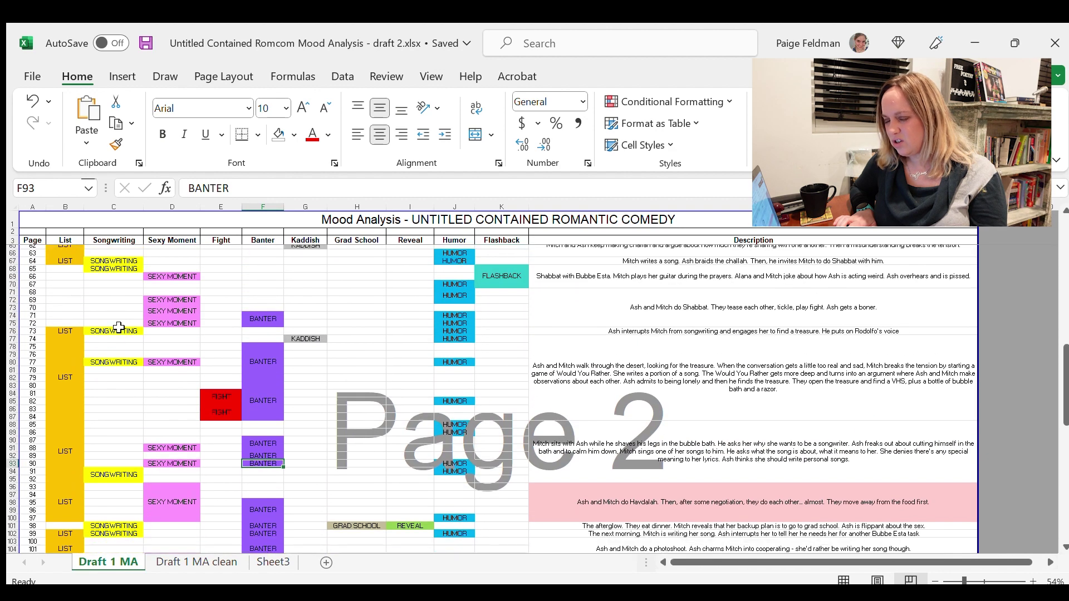
scroll(119, 327, down, 7)
scroll(118, 326, down, 2)
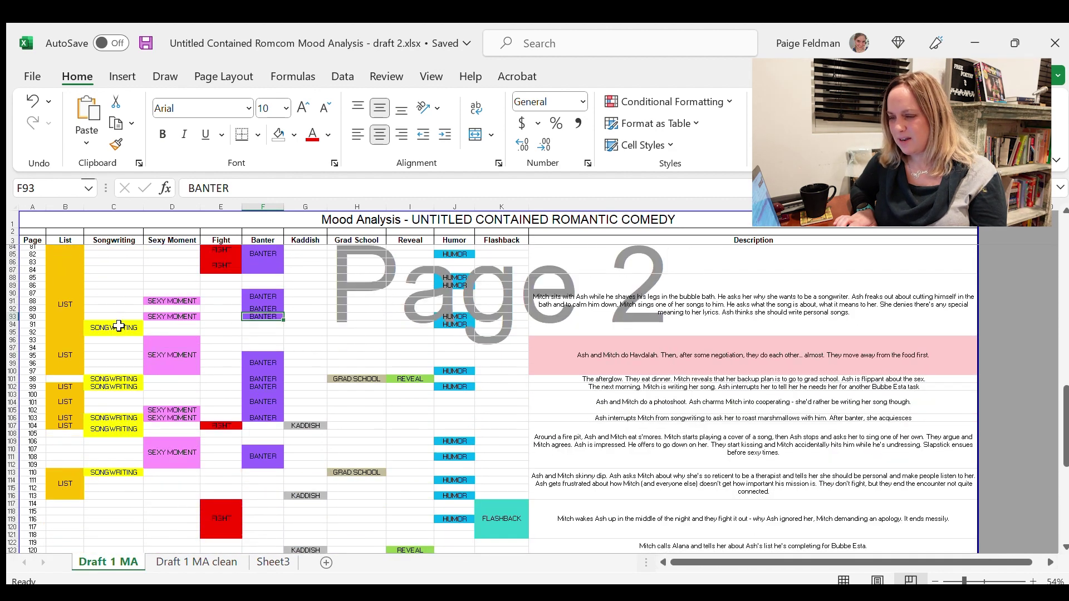
scroll(119, 326, down, 14)
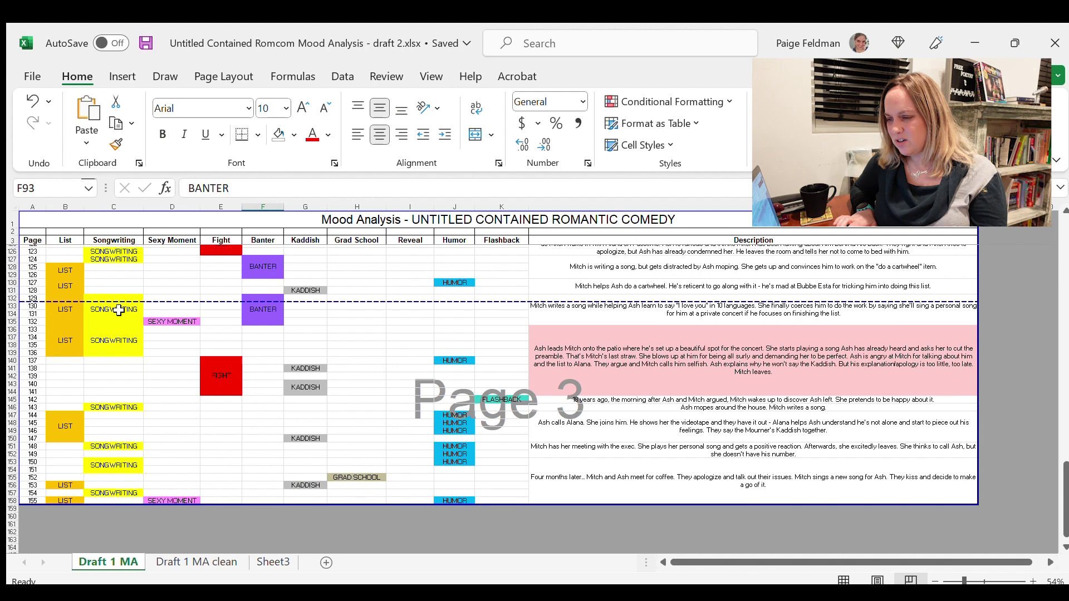
scroll(119, 310, down, 2)
scroll(119, 310, up, 20)
scroll(119, 310, up, 1)
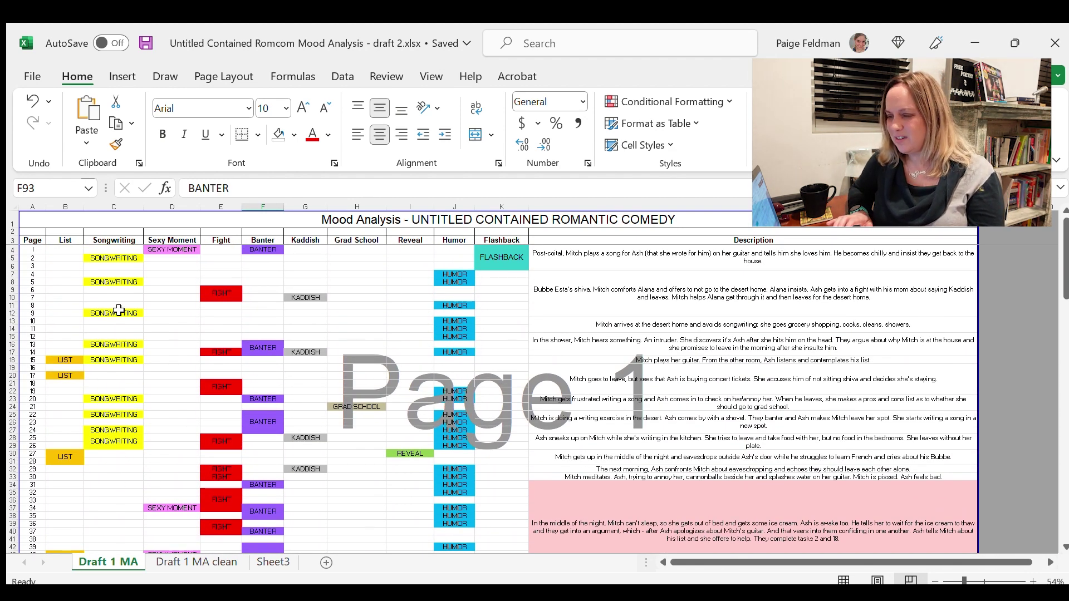
Review the Humor column across the opening and middle script pages
scroll(118, 309, down, 3)
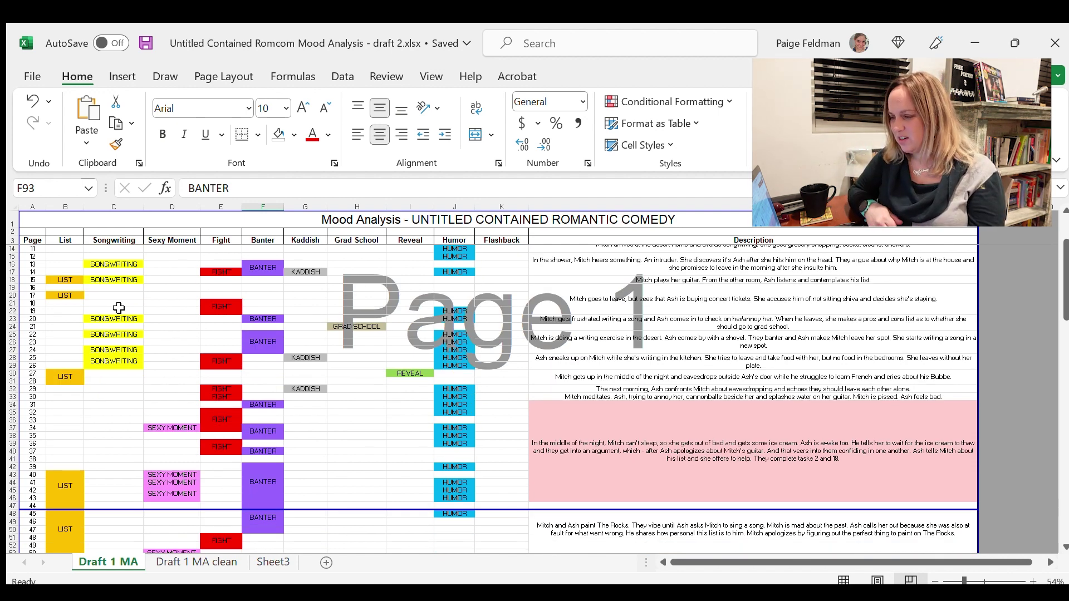
scroll(454, 322, up, 3)
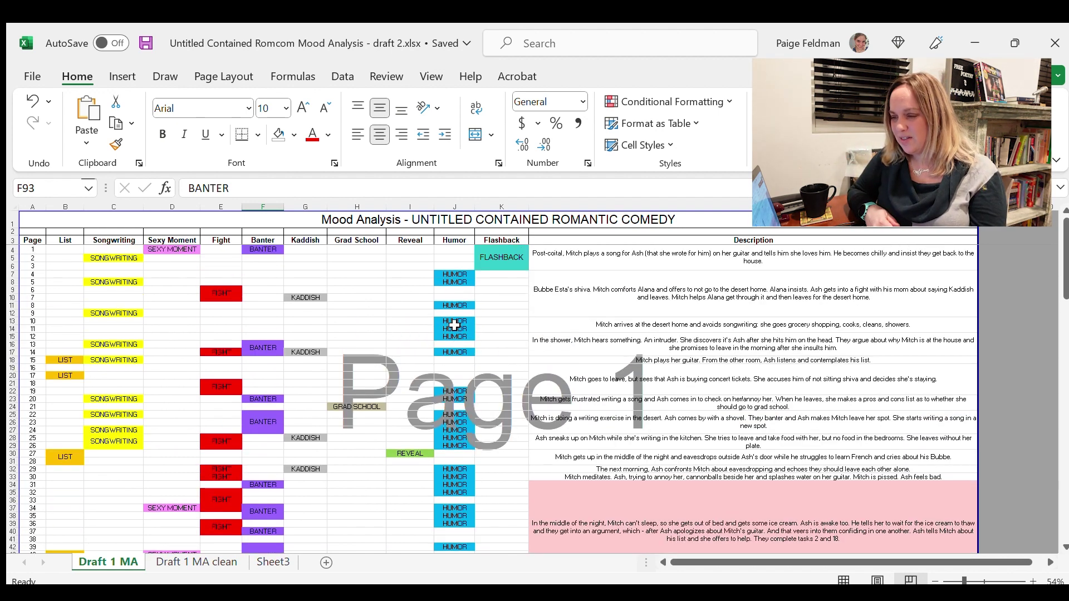
scroll(454, 323, down, 2)
scroll(455, 322, down, 8)
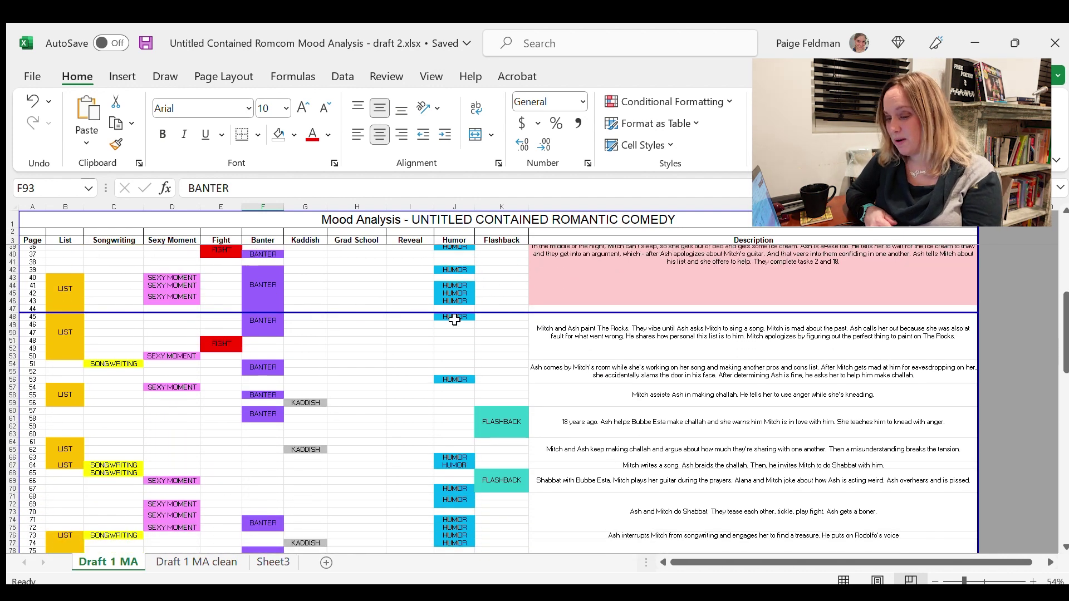
scroll(454, 321, up, 5)
scroll(454, 319, up, 3)
Select the highlighted ice cream, Havdalah and patio concert scenes in L34, L96 and L136 to examine their moods
scroll(455, 320, down, 4)
click(568, 349)
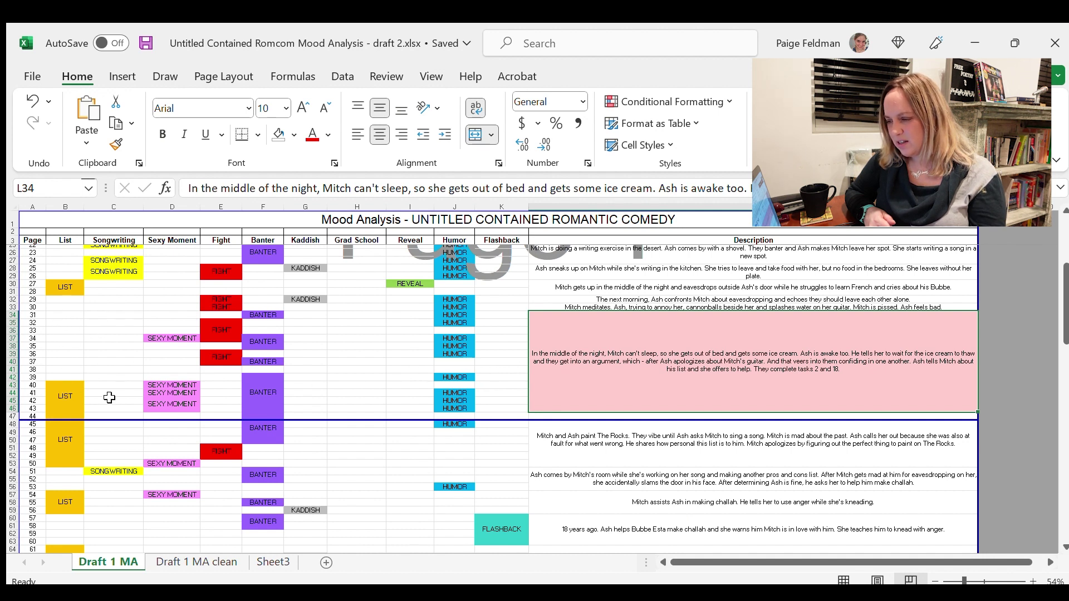
scroll(78, 394, down, 20)
click(556, 356)
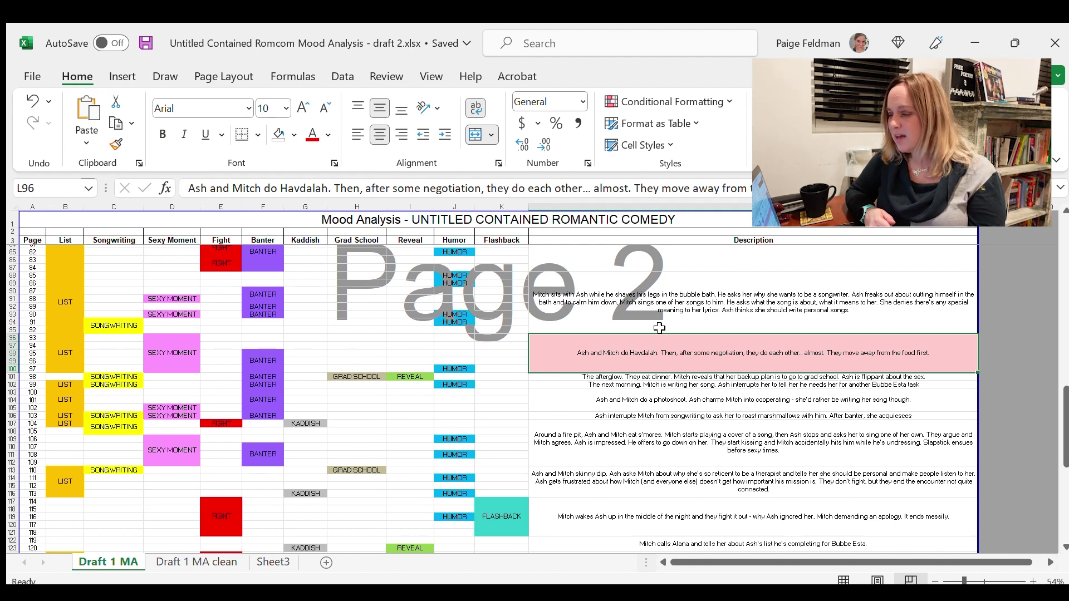
scroll(508, 367, down, 12)
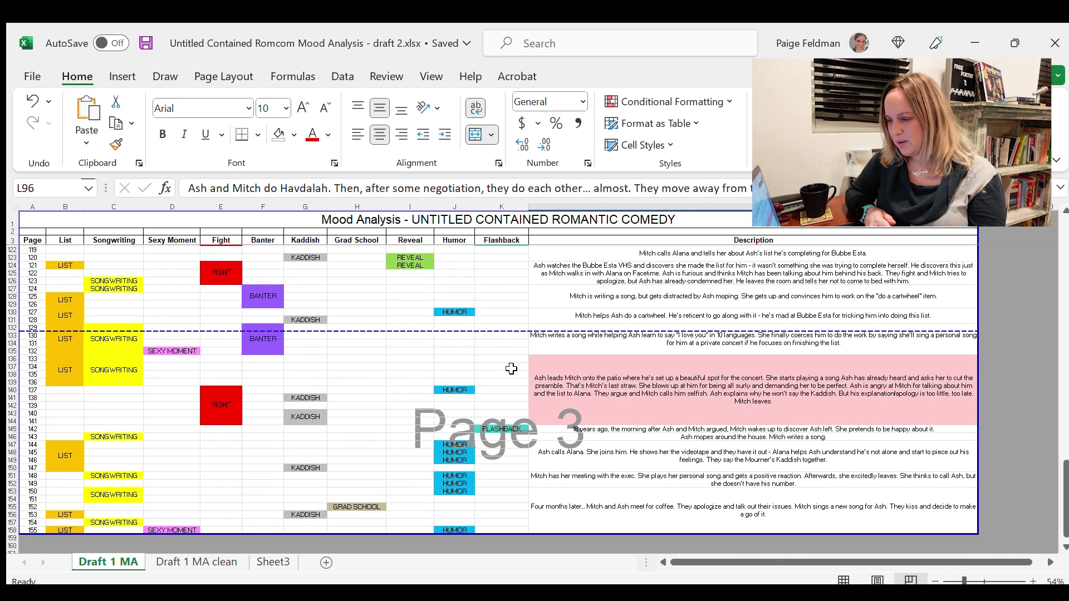
click(511, 368)
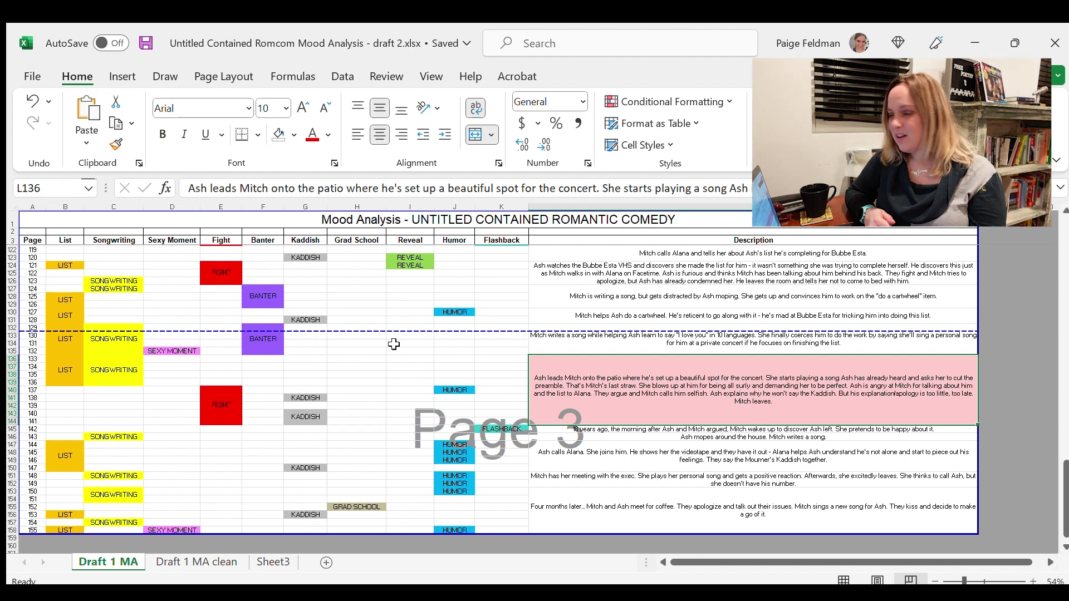
Compare the highlighted ice cream scene in L34 with the highlighted patio concert scene in L136
scroll(462, 356, up, 20)
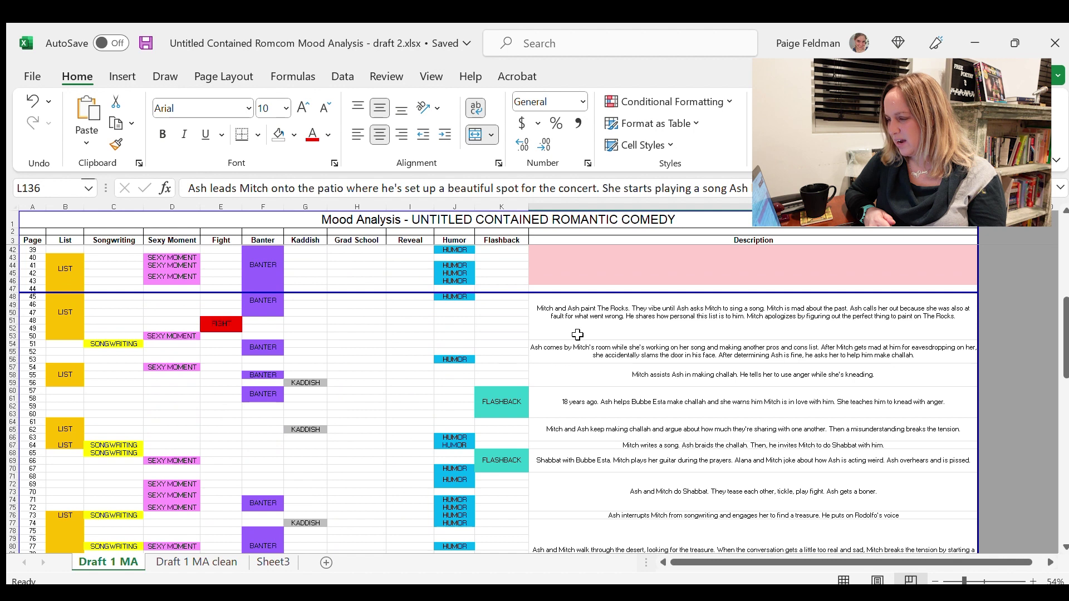
click(606, 280)
scroll(645, 462, down, 18)
scroll(644, 459, down, 7)
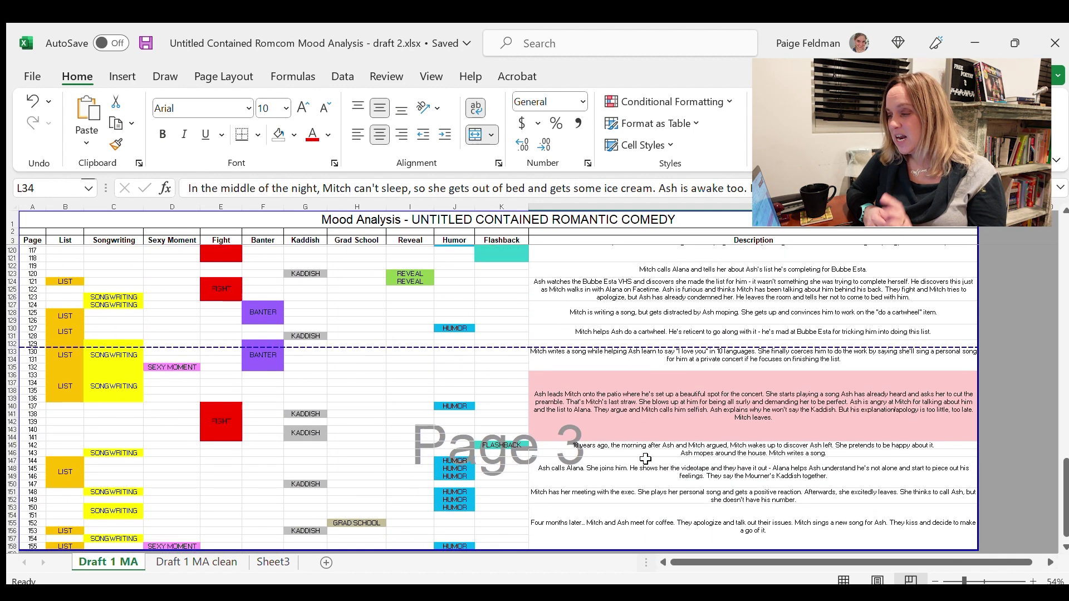
click(626, 380)
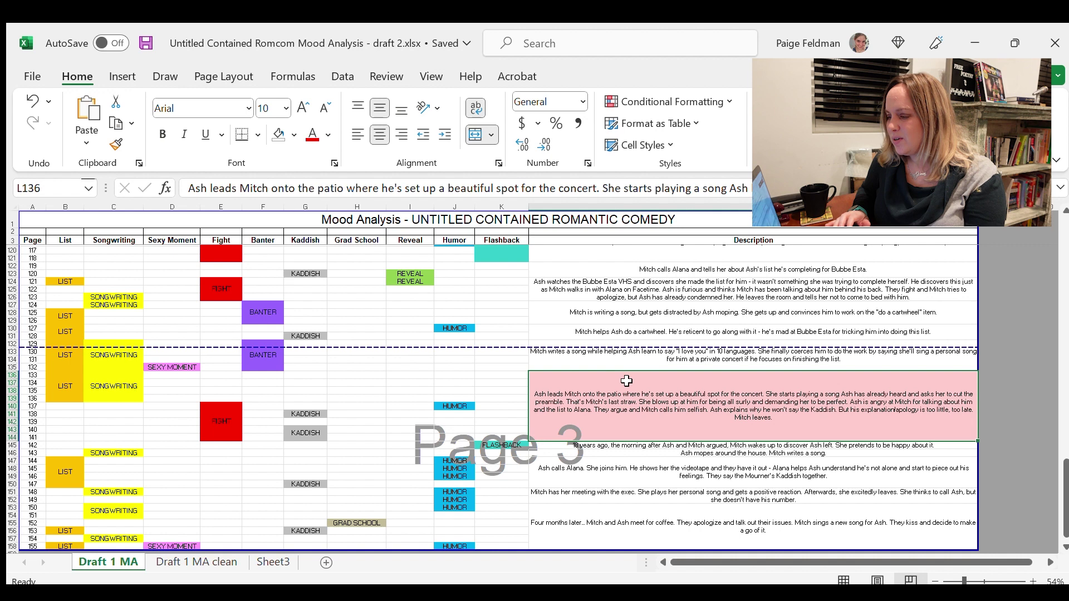
key(alt+Tab)
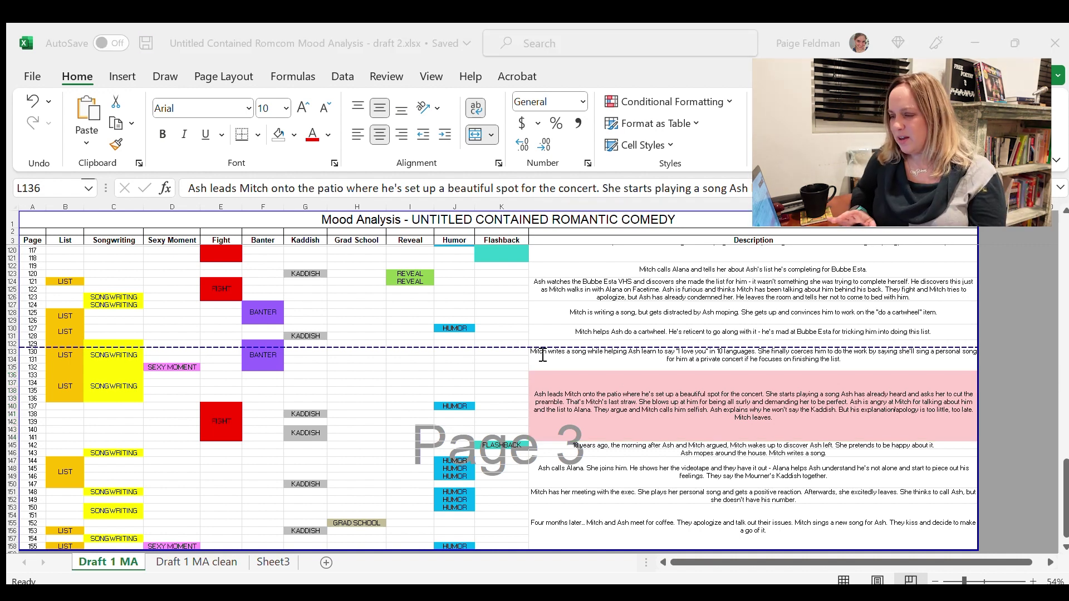
key(alt+Tab)
Select the Reveal entries in I30, I101 and I124 and follow the Reveal column through to the last script page
scroll(536, 356, up, 10)
scroll(412, 381, up, 20)
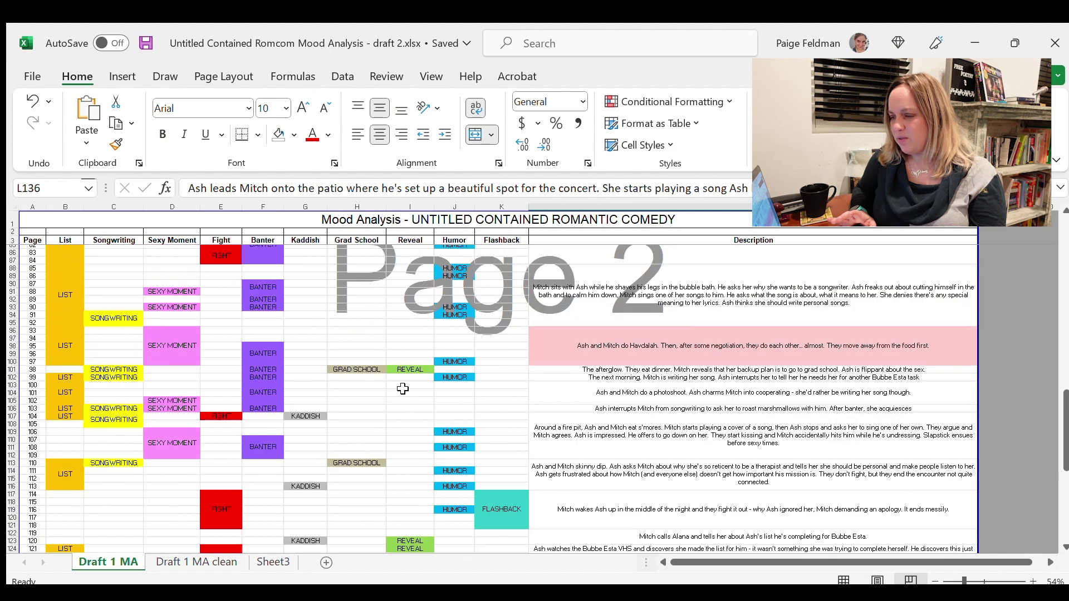
scroll(402, 388, down, 8)
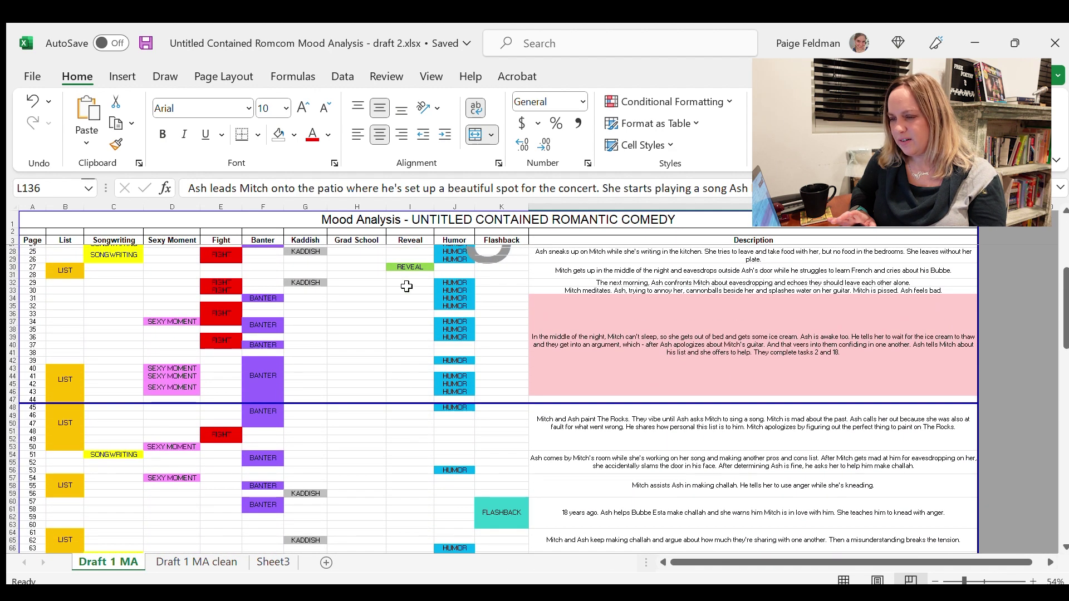
click(407, 268)
scroll(407, 315, down, 18)
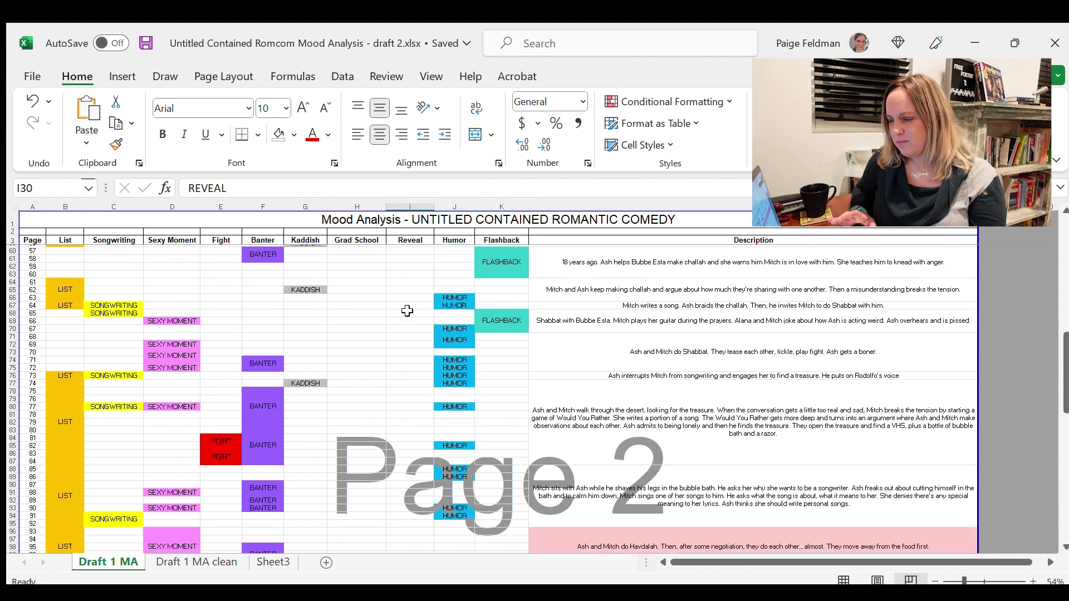
click(410, 358)
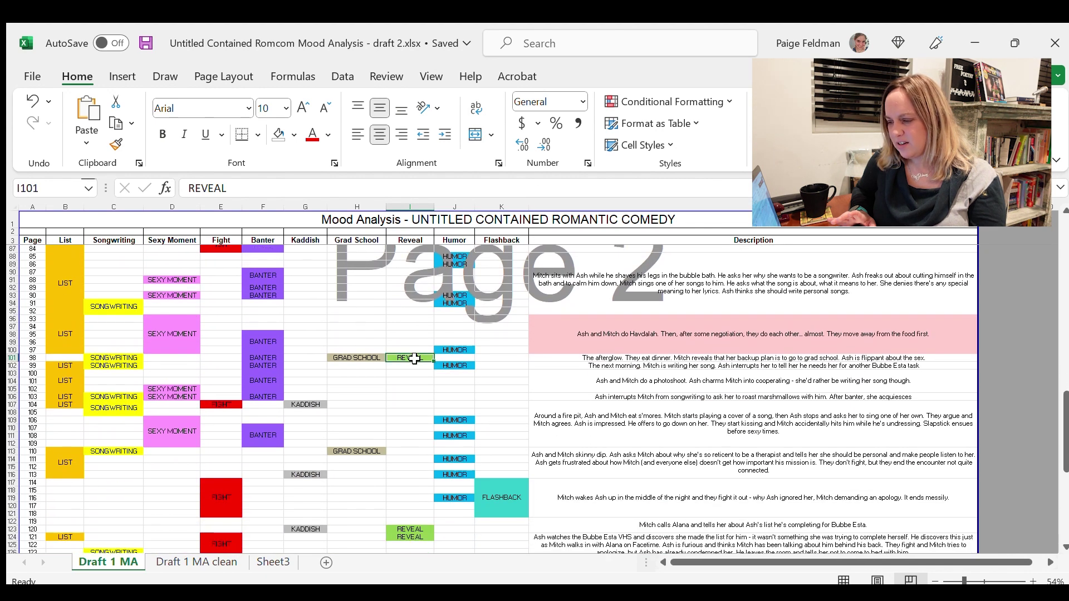
scroll(417, 356, down, 4)
scroll(416, 357, down, 1)
click(415, 424)
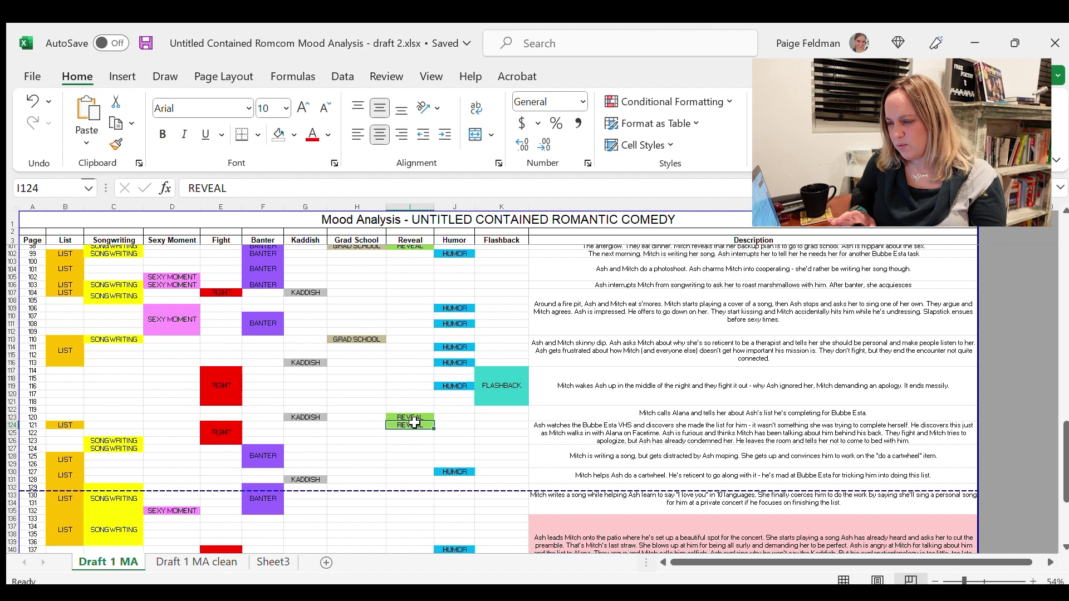
click(414, 433)
scroll(414, 423, down, 12)
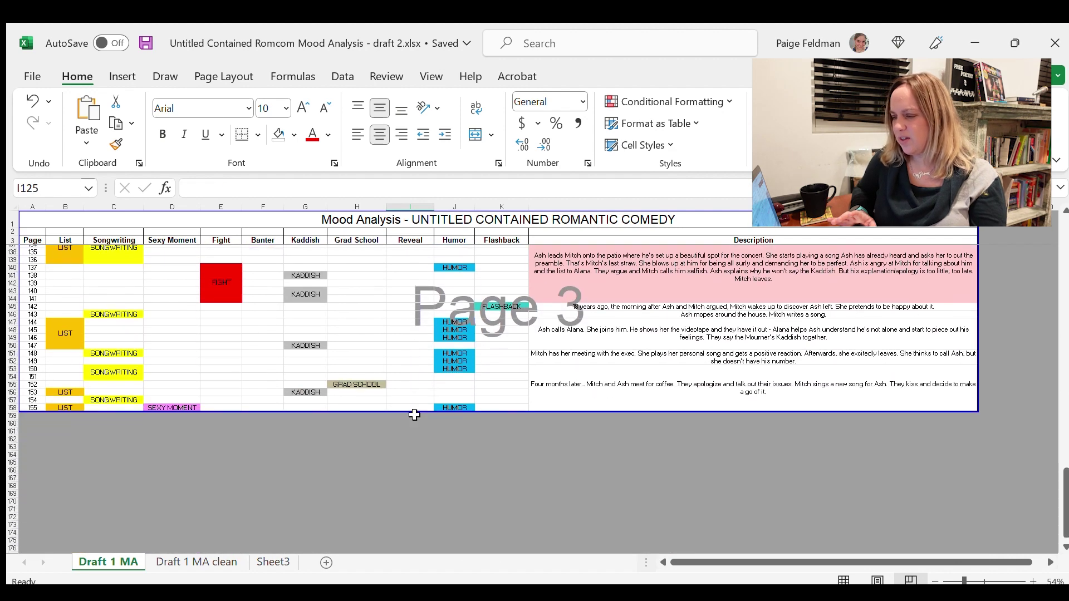
Return to the Reveal entry in I30 and check which other moods share row 30
scroll(415, 415, up, 20)
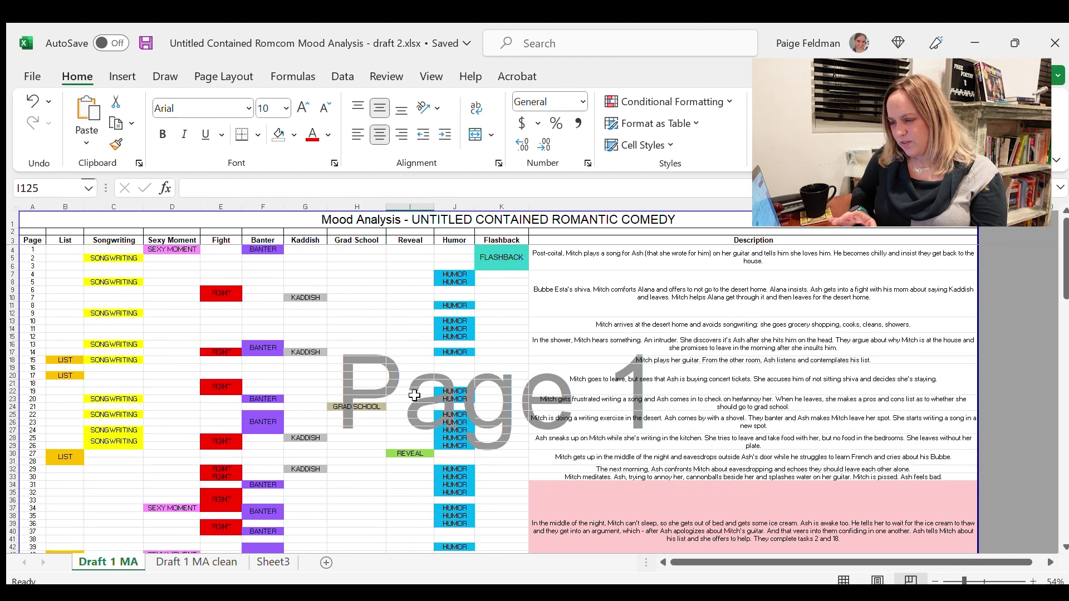
click(420, 462)
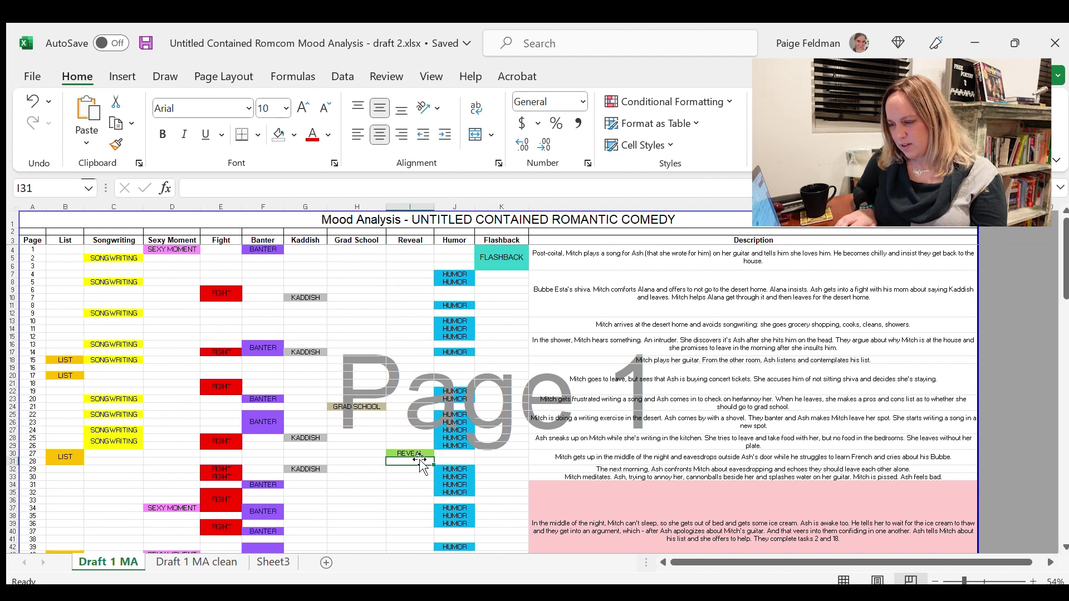
click(418, 454)
key(Left)
key(Left)
key(Left)
key(Left)
key(Left)
key(Left)
key(Left)
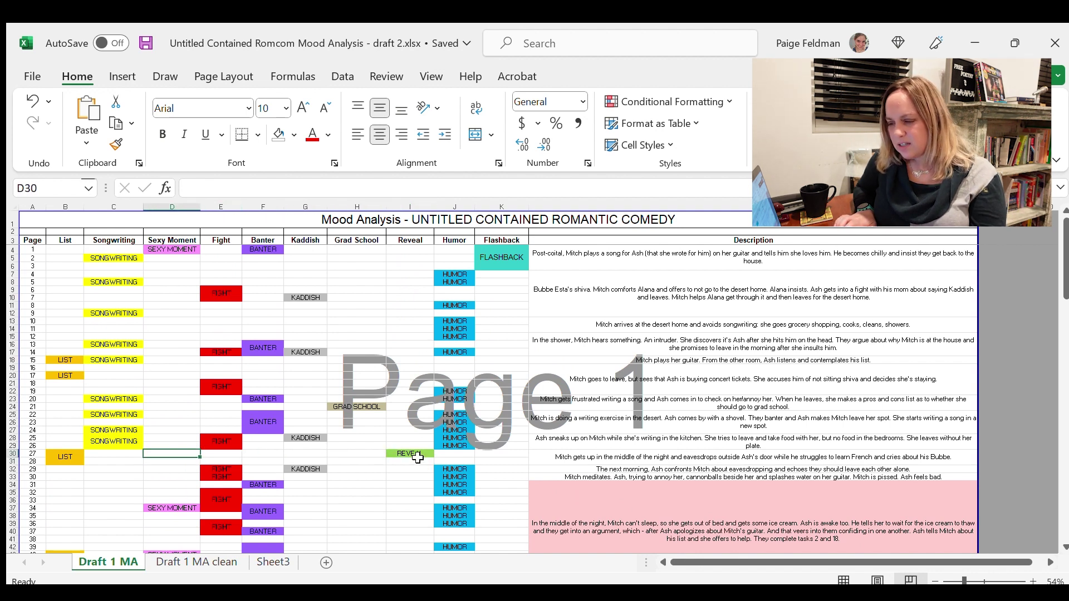
key(Right)
key(Right)
key(Right)
key(Right)
key(Right)
key(Right)
key(Right)
key(Right)
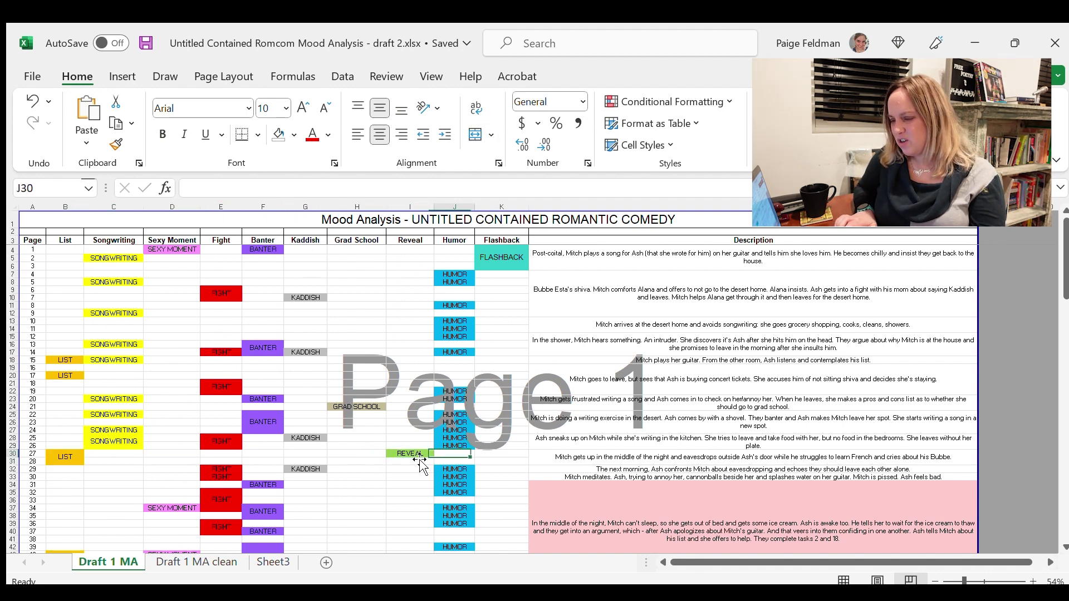
key(Left)
Select the Reveal entry in I101 and check the other moods along row 101 through to its description in L101
scroll(417, 454, down, 14)
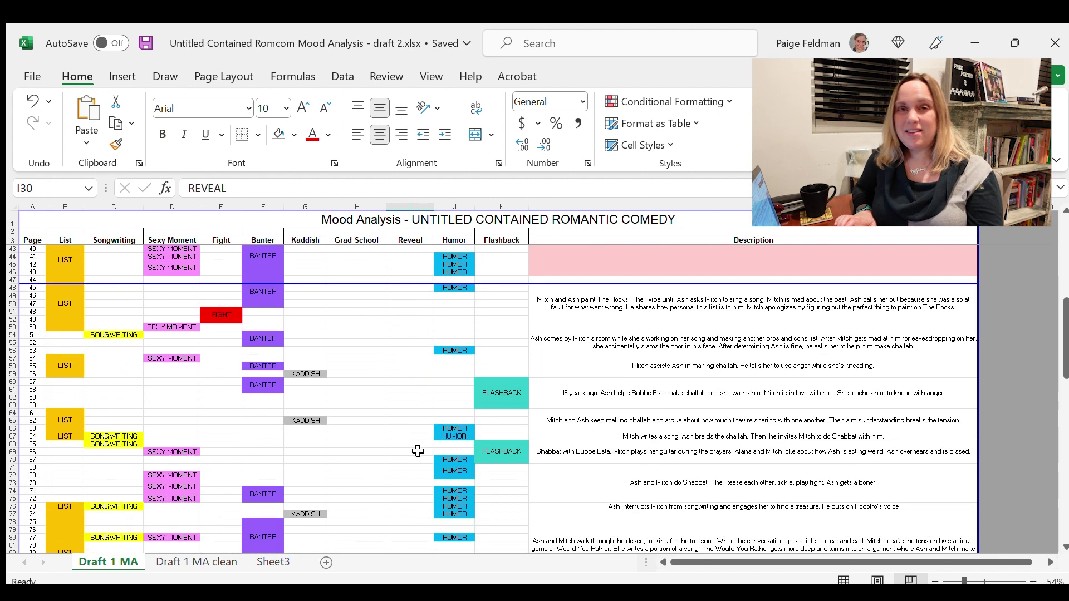
scroll(418, 451, down, 8)
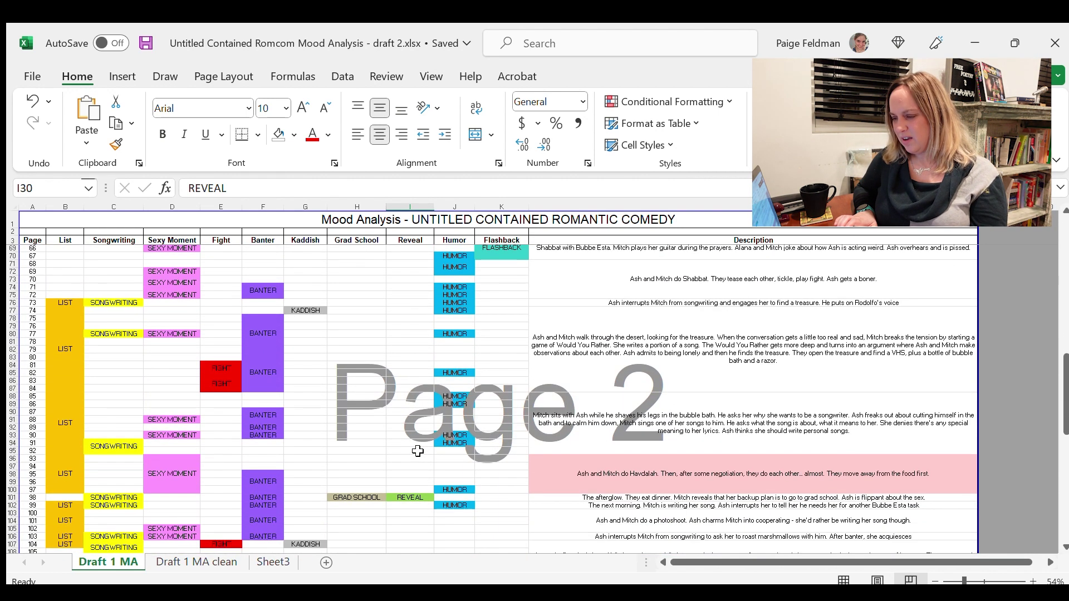
click(410, 497)
key(Left)
key(Left)
key(Left)
key(Left)
key(Left)
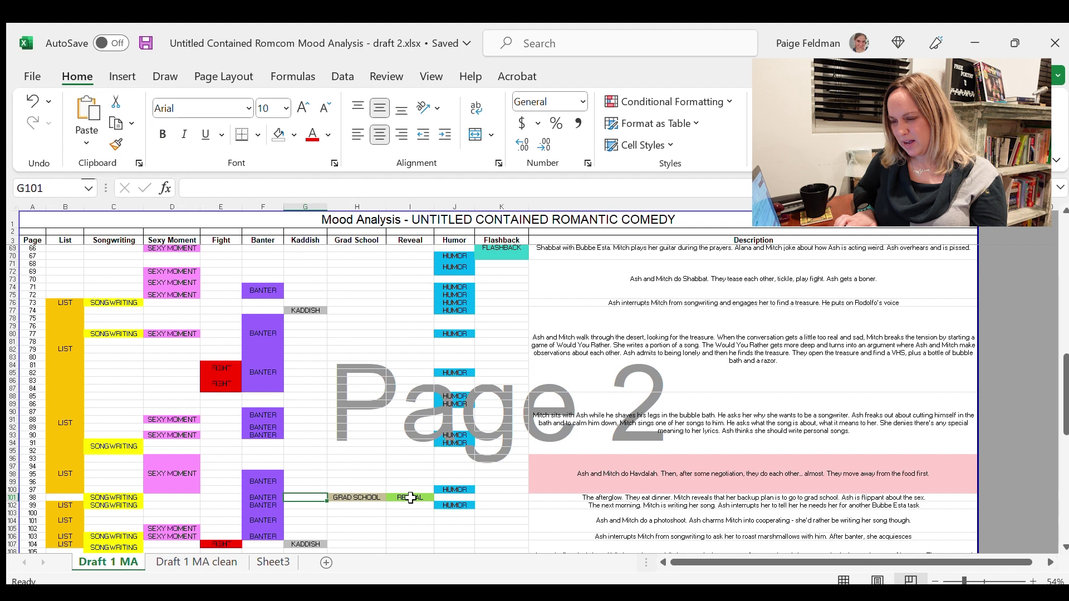
key(Left)
key(Left)
key(Right)
key(Right)
key(Right)
key(Right)
key(Right)
key(Right)
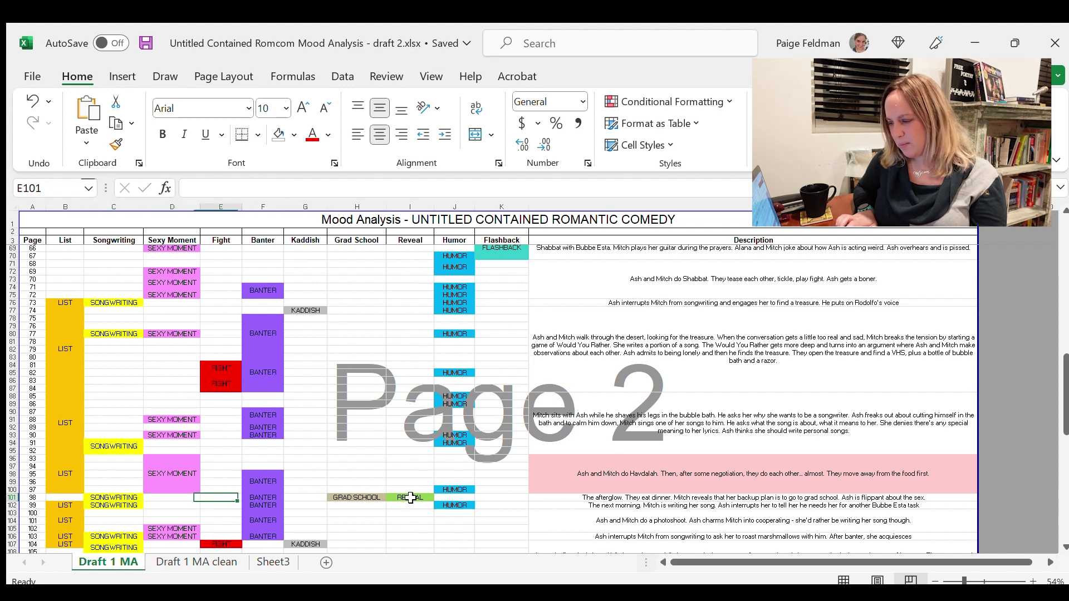
key(Right)
key(Right)
key(Right)
key(Right)
key(Left)
key(Left)
key(Left)
key(Right)
key(Right)
key(Right)
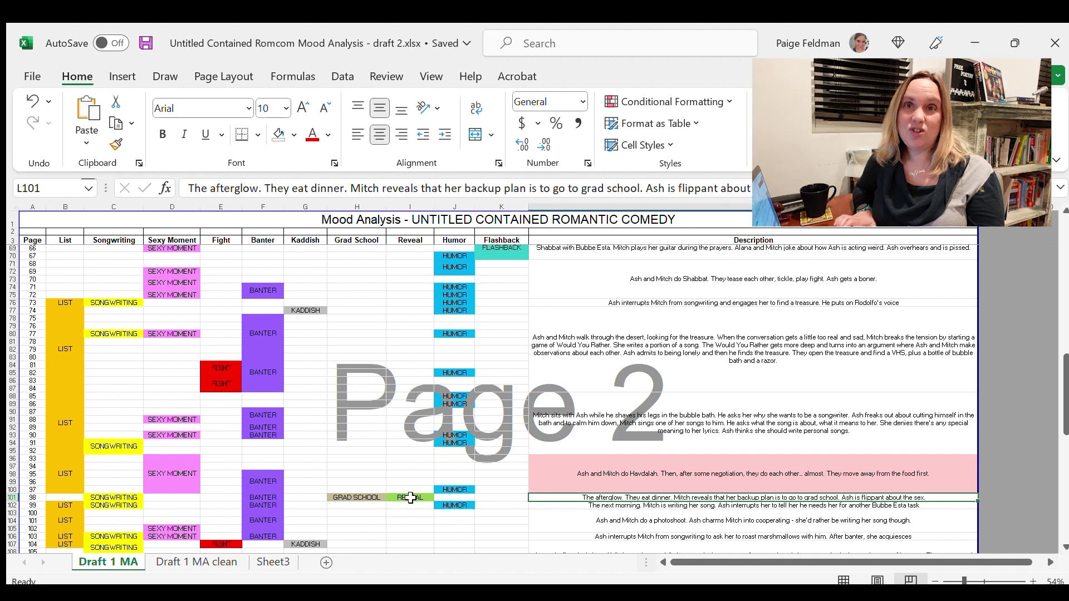
Select the back-to-back Reveal entries in I124 and I123 and the Kaddish entry in G123 to see which moods coincide
scroll(410, 497, down, 5)
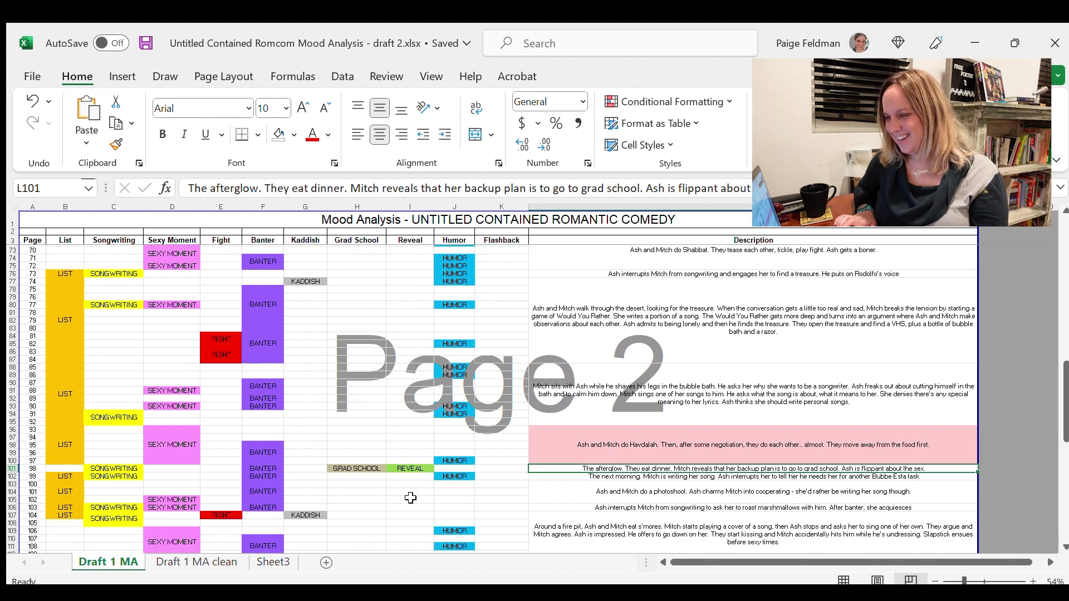
click(410, 368)
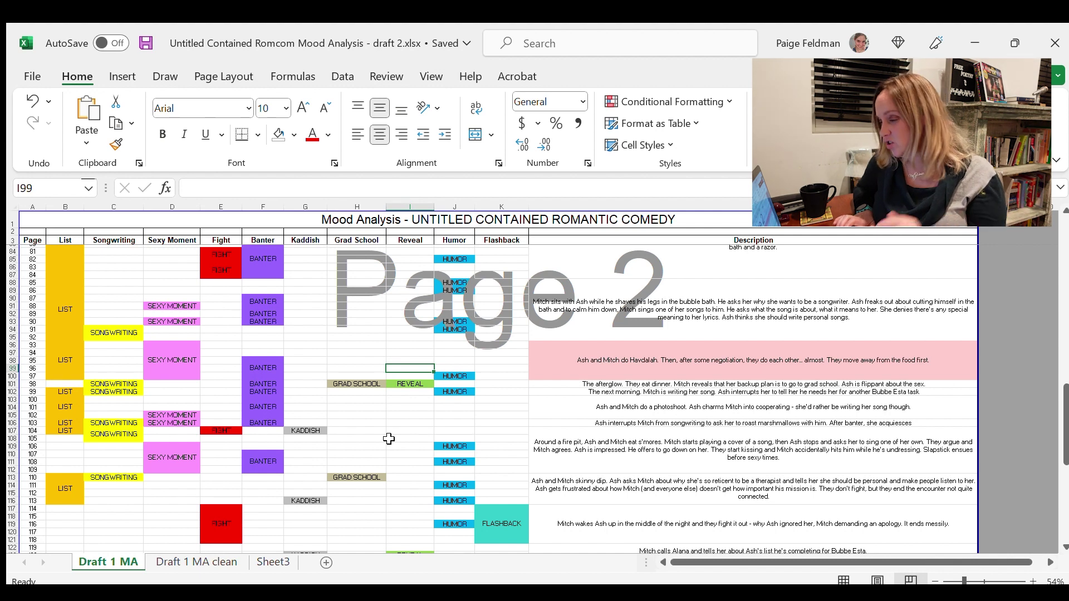
scroll(389, 439, down, 4)
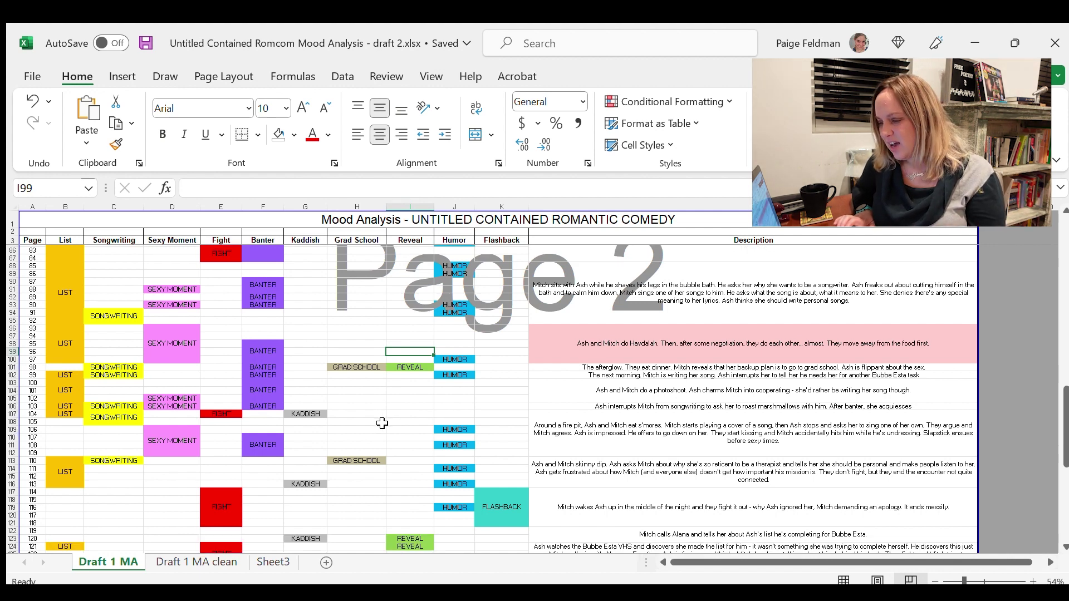
click(409, 468)
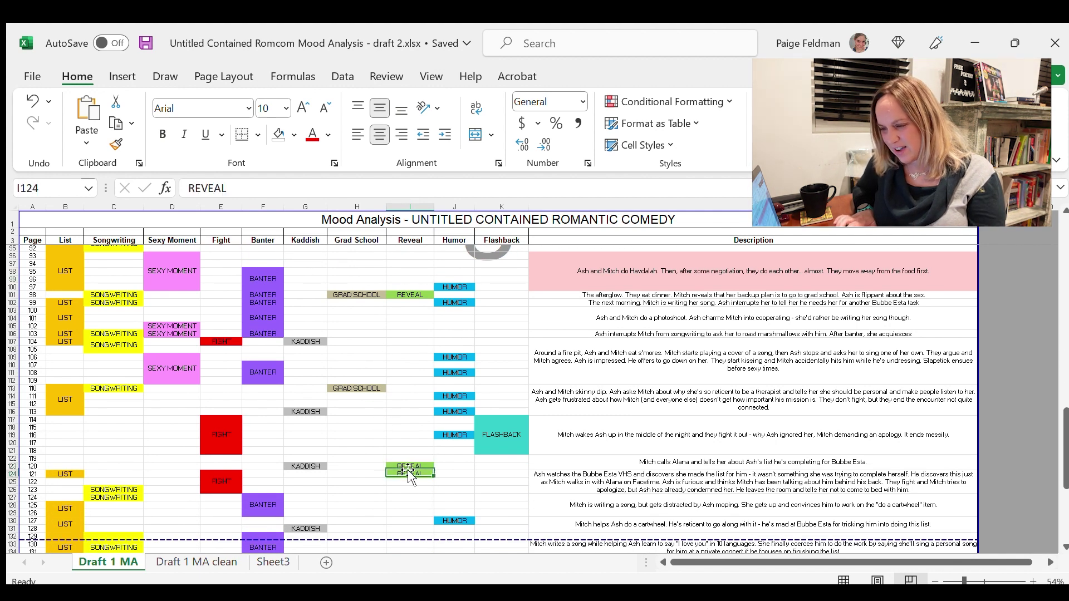
key(Left)
key(Left)
drag(406, 469, 410, 476)
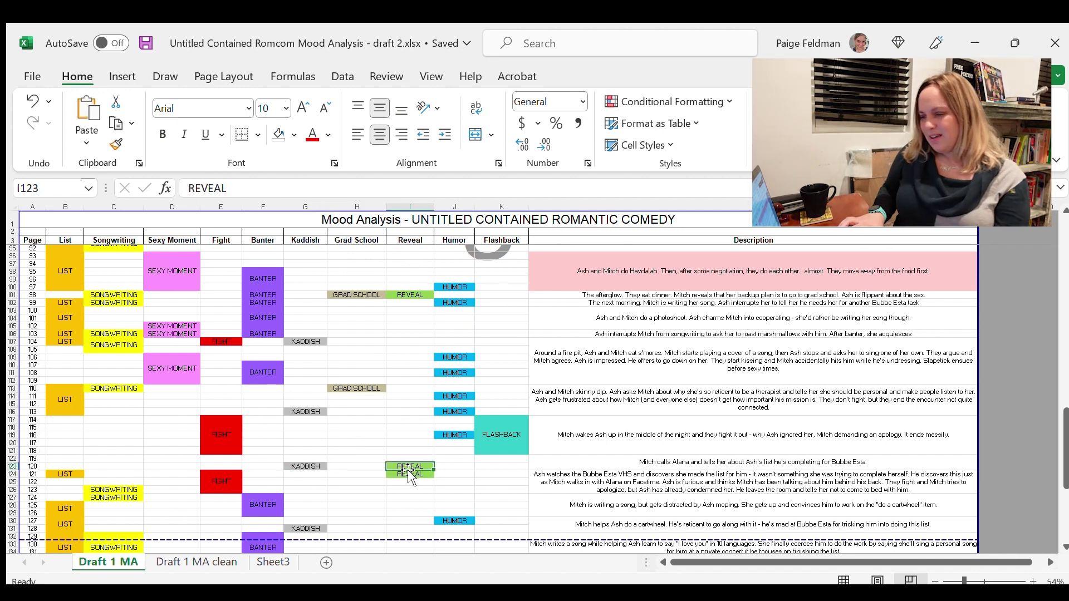
key(Left)
key(Left)
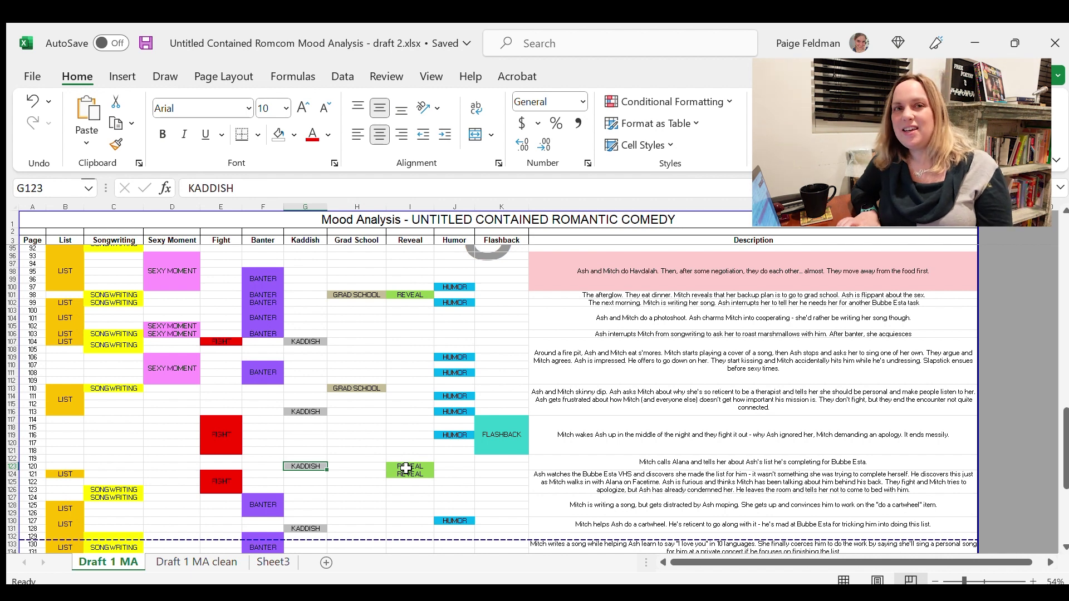
key(Left)
key(Right)
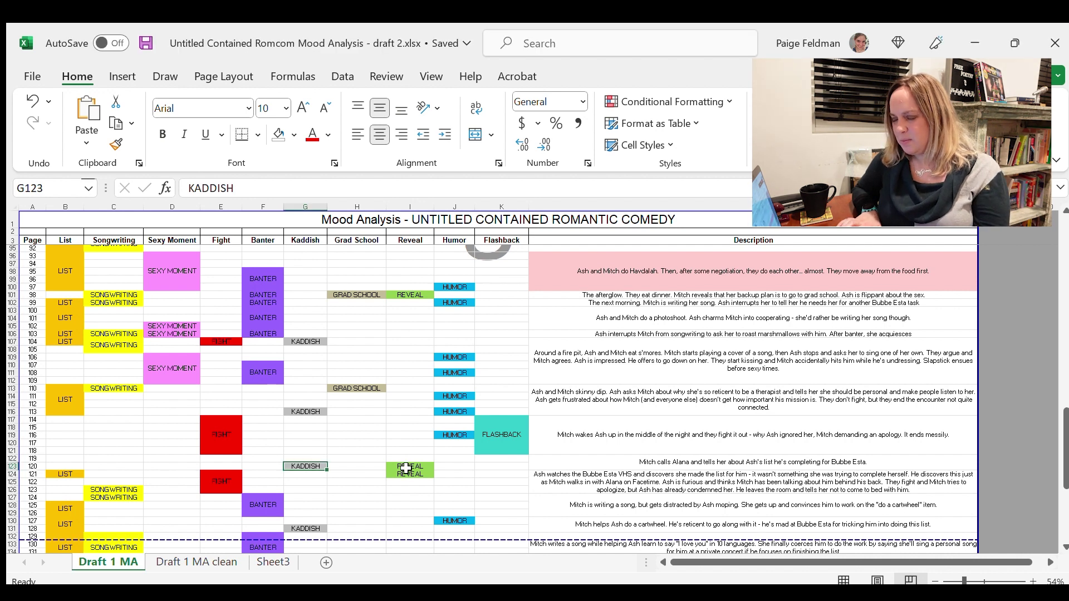
Review the Kaddish column across the script, selecting G33, G58, G78 and G106 next to its entries
scroll(406, 467, up, 3)
scroll(406, 462, down, 6)
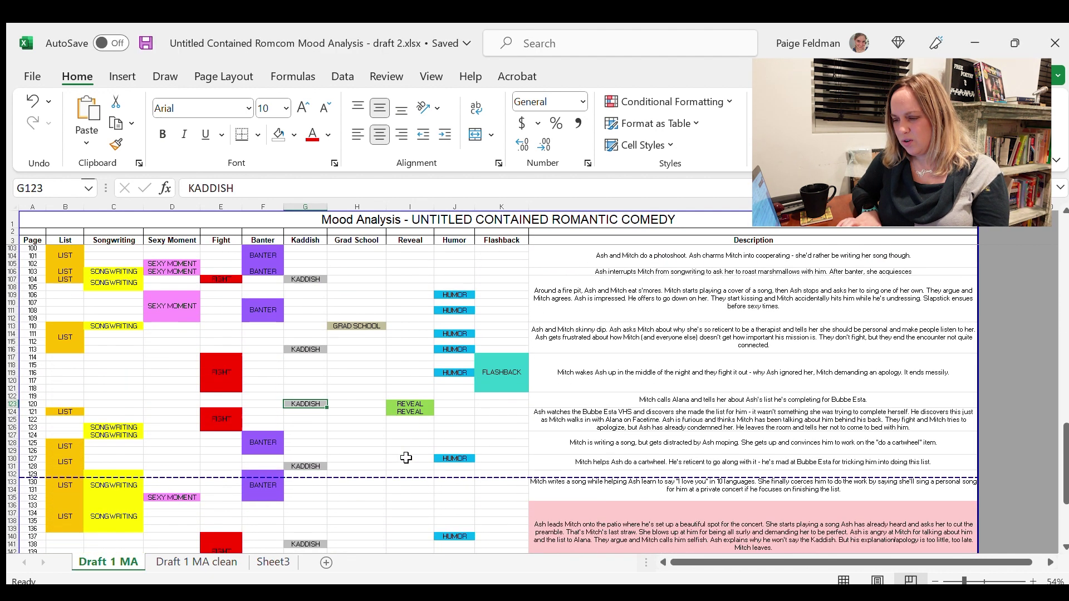
click(334, 493)
scroll(334, 489, down, 10)
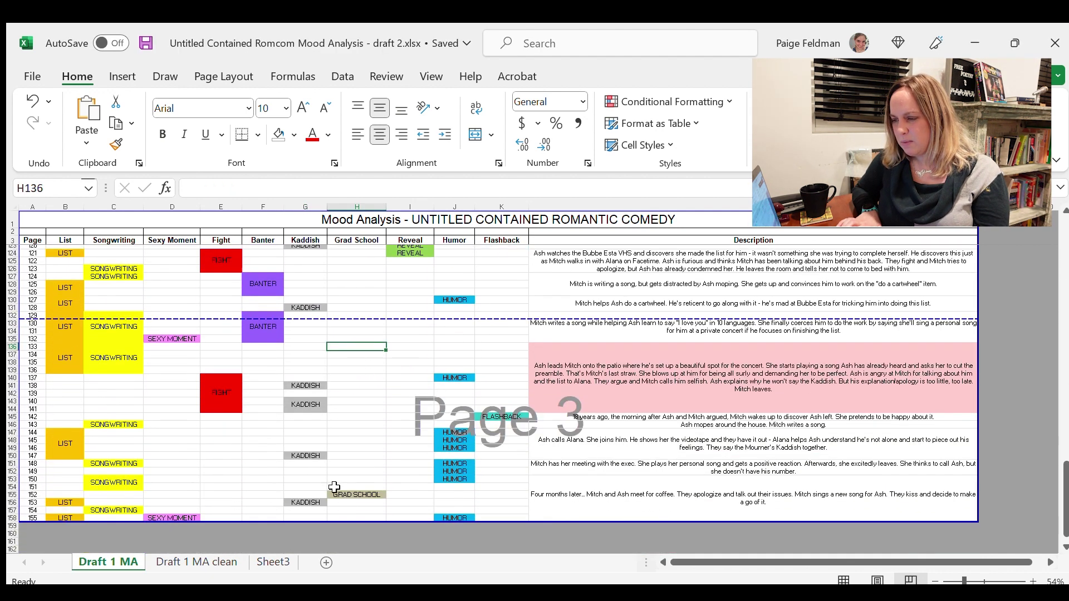
scroll(334, 487, up, 20)
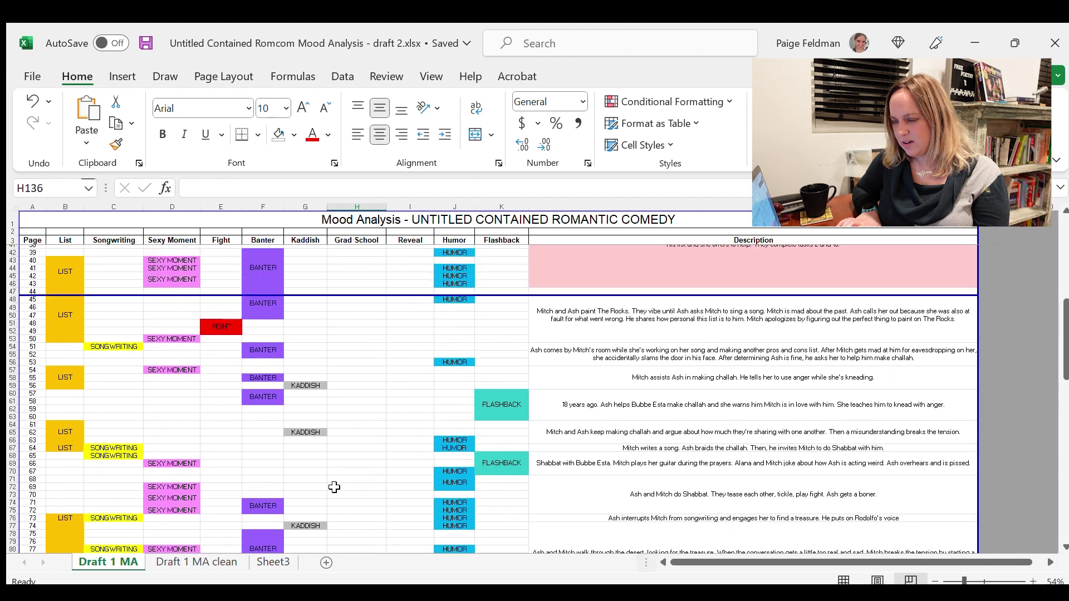
scroll(334, 487, up, 4)
scroll(334, 487, down, 8)
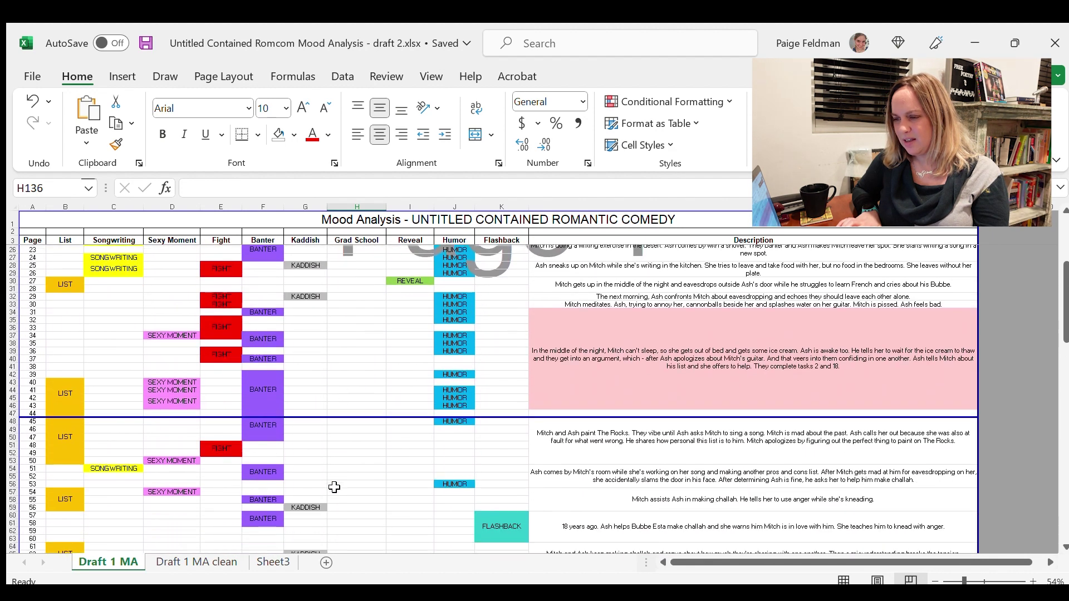
click(295, 261)
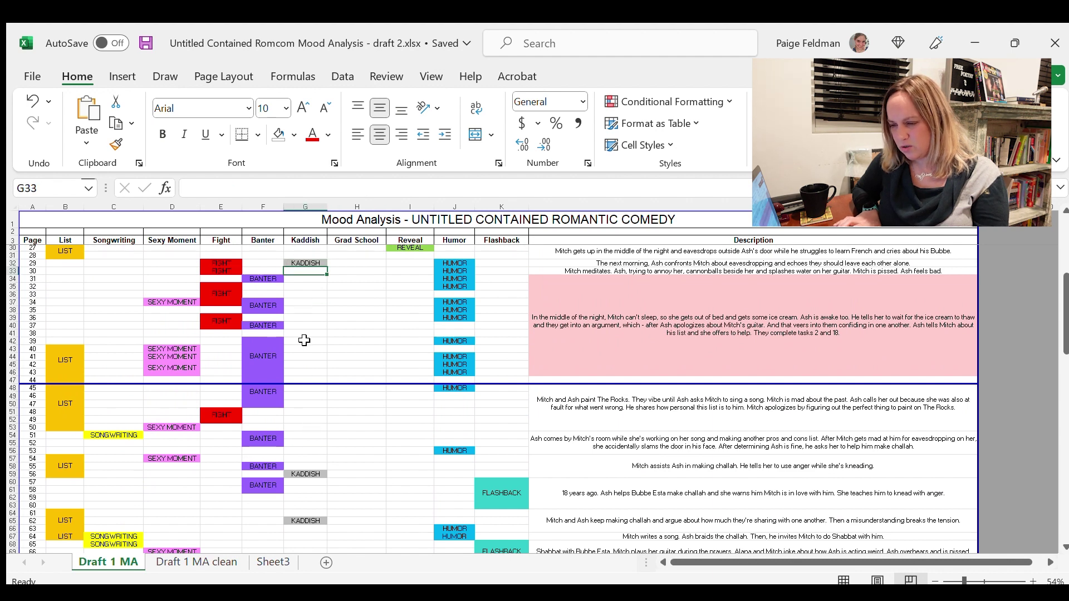
click(305, 464)
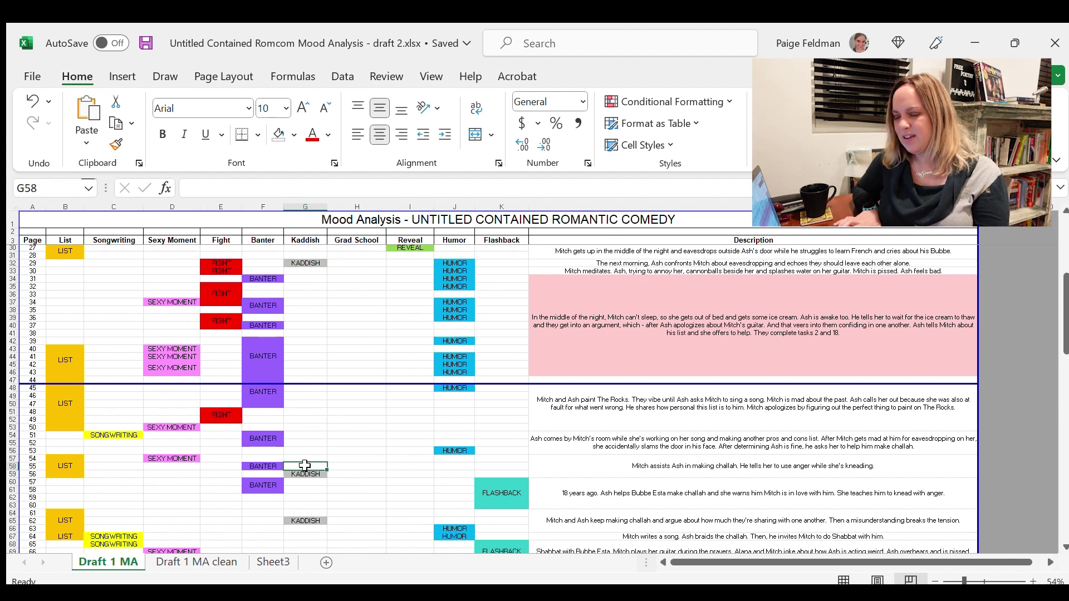
scroll(323, 473, down, 15)
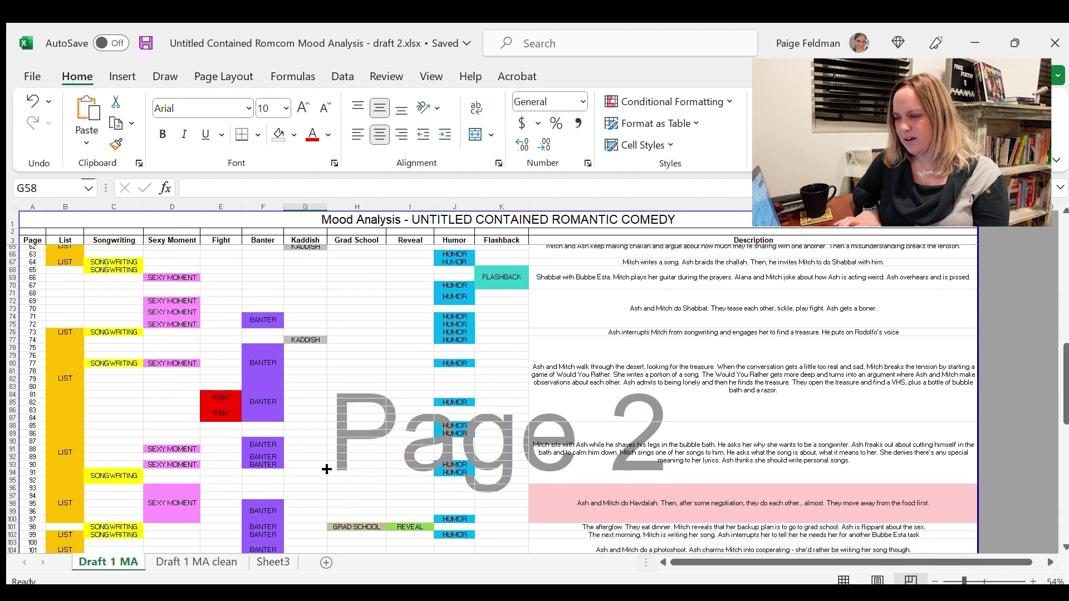
click(294, 269)
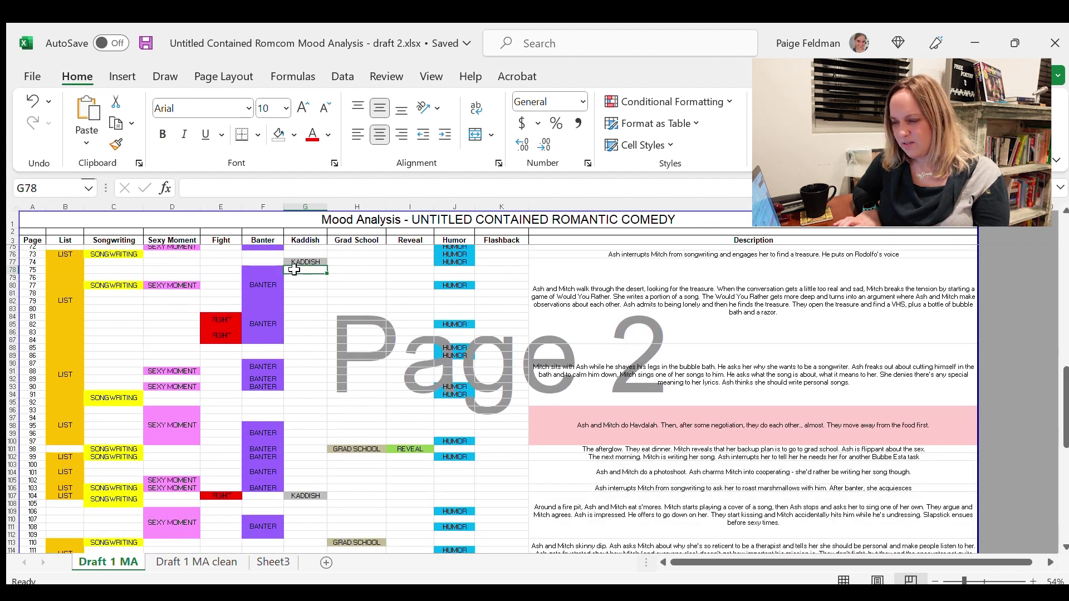
click(313, 487)
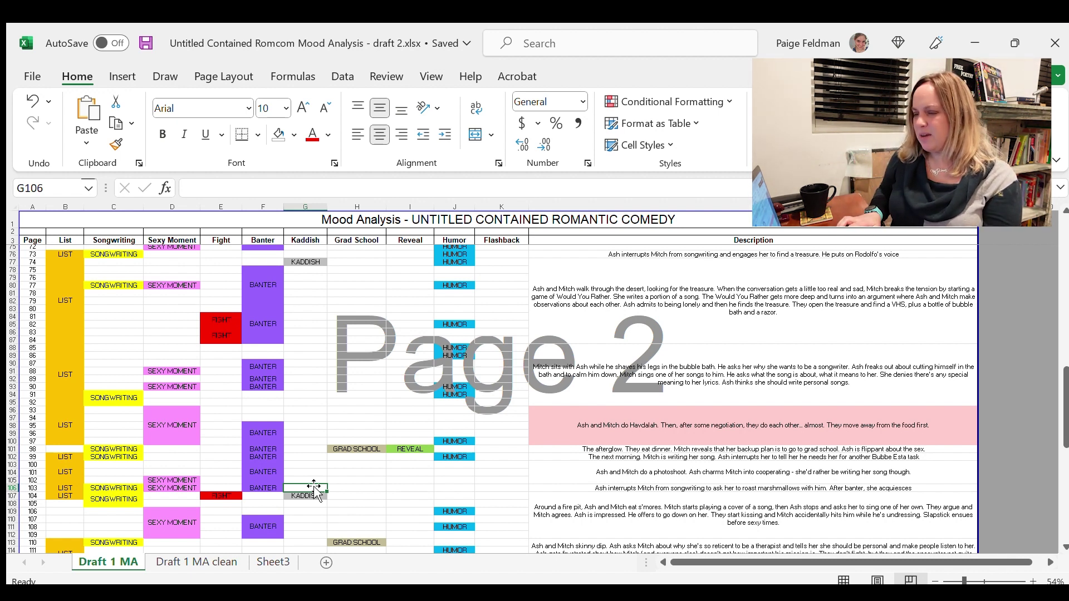
Check the remaining Kaddish entries to the end of the chart and return to page 1 to select the Grad School entry in H24
scroll(314, 487, down, 15)
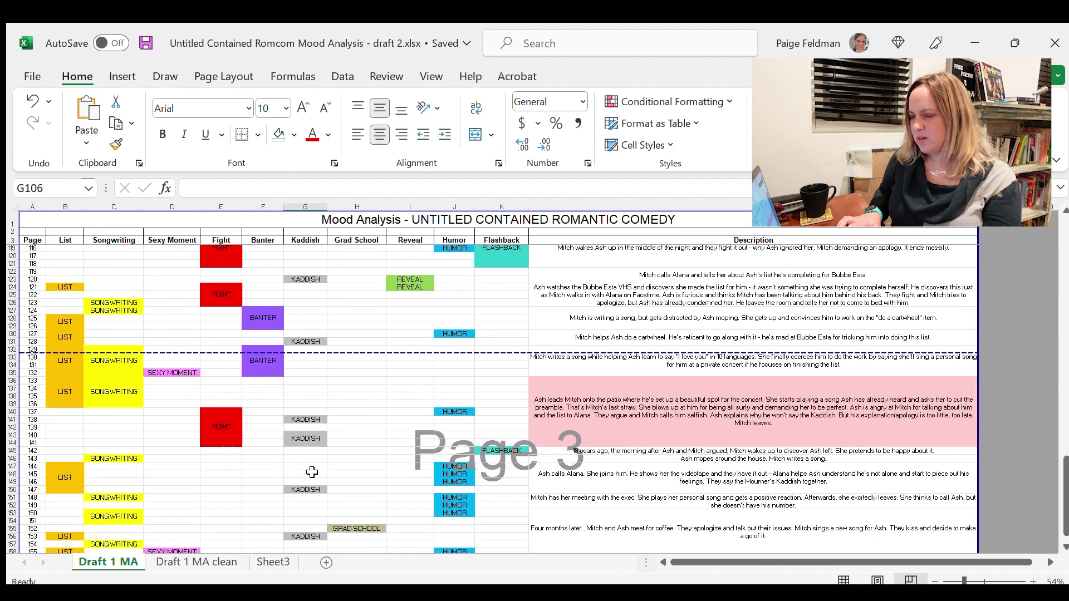
scroll(311, 472, up, 20)
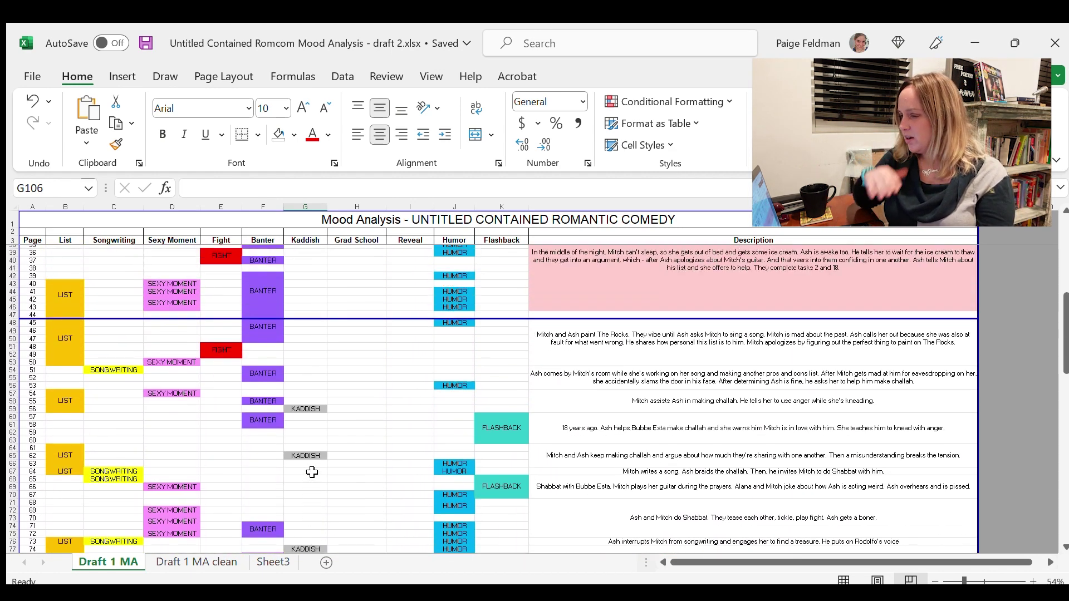
scroll(311, 472, up, 4)
scroll(389, 351, up, 5)
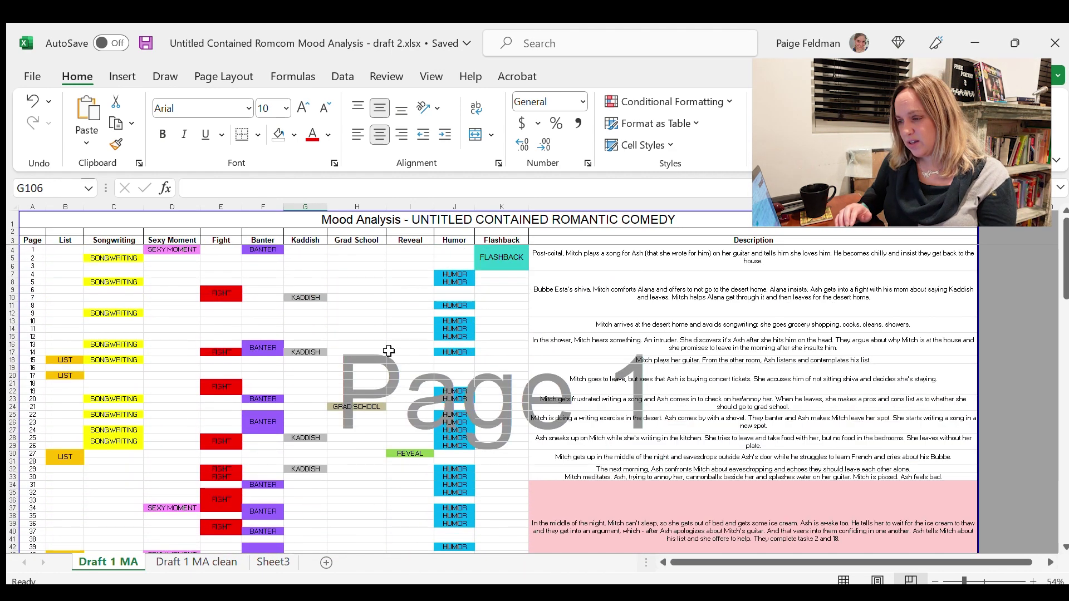
click(367, 413)
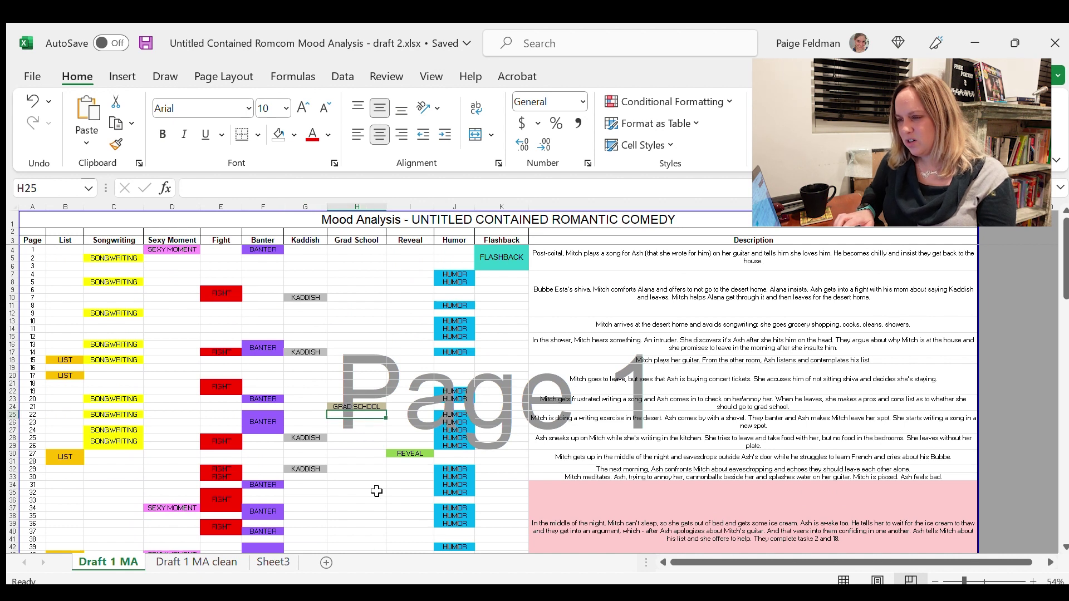
key(Up)
Follow the Grad School column down the chart, selecting its entries in H101, H113 and H155
scroll(376, 491, down, 2)
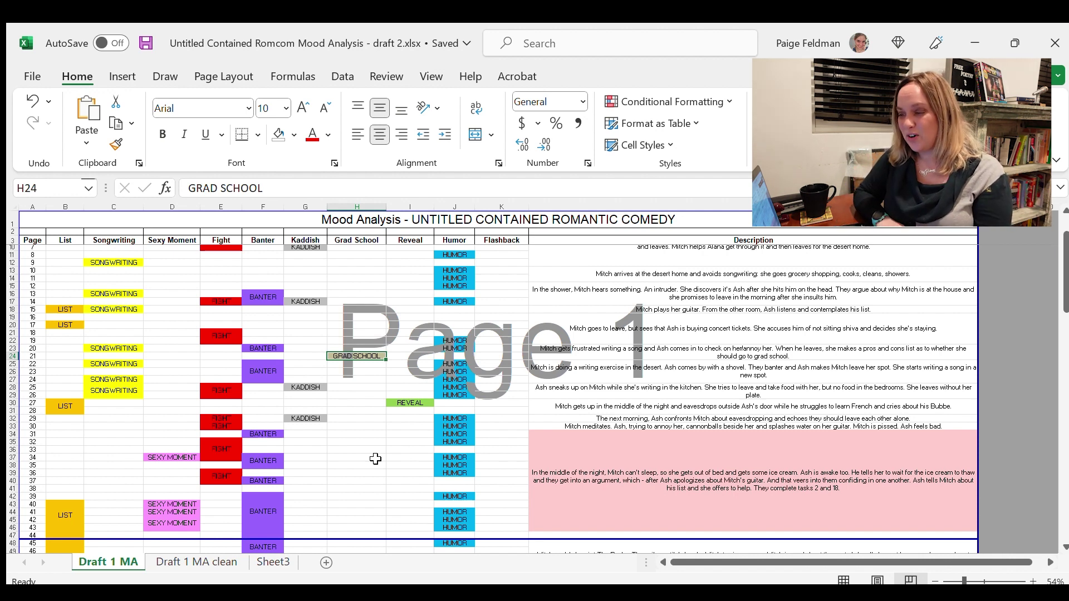
scroll(375, 458, down, 1)
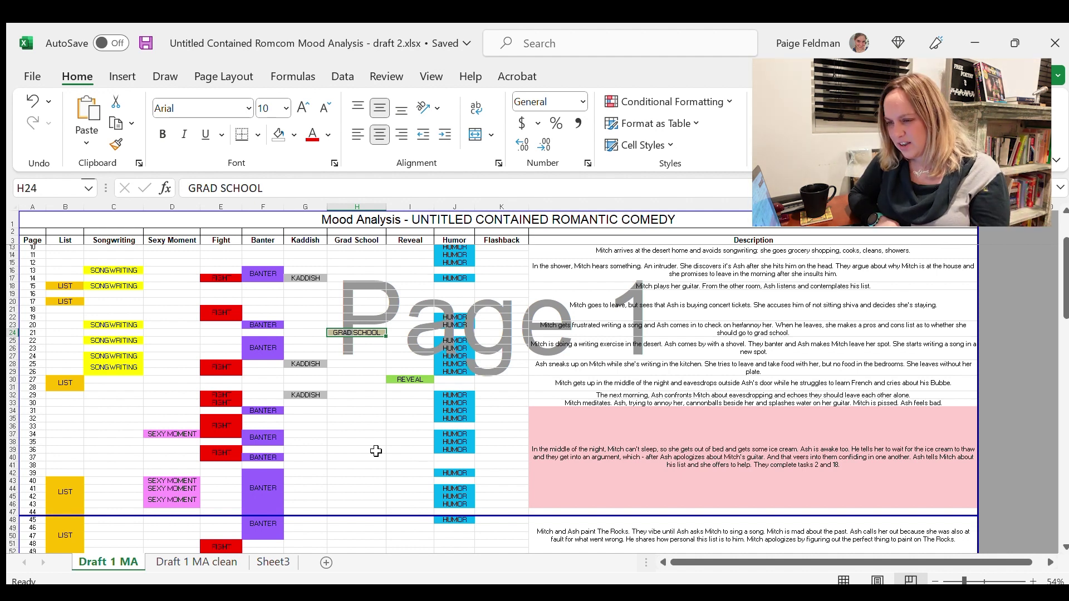
scroll(376, 439, down, 9)
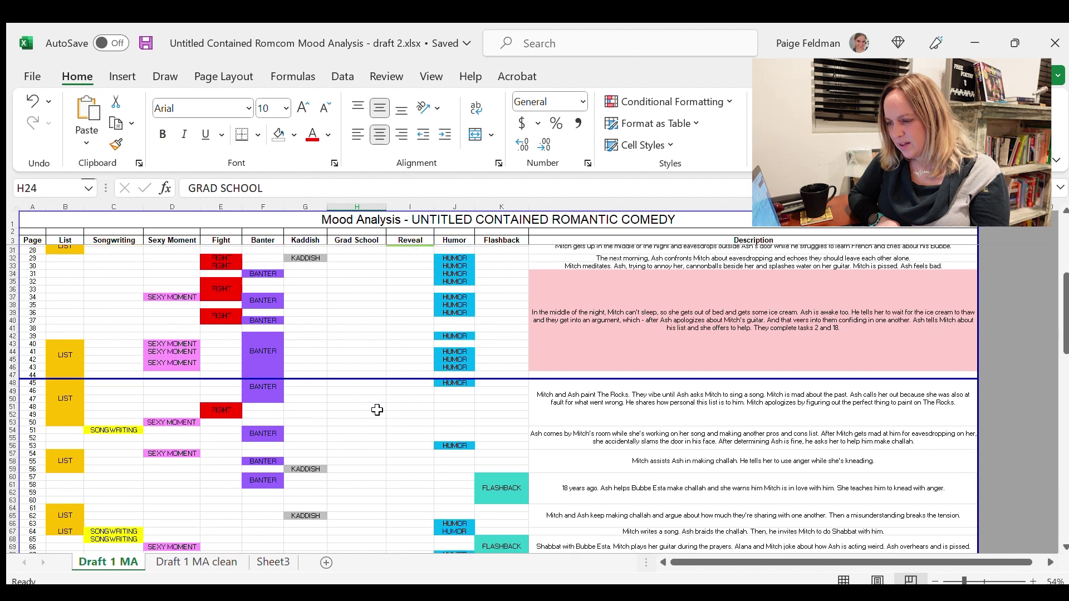
scroll(377, 403, down, 13)
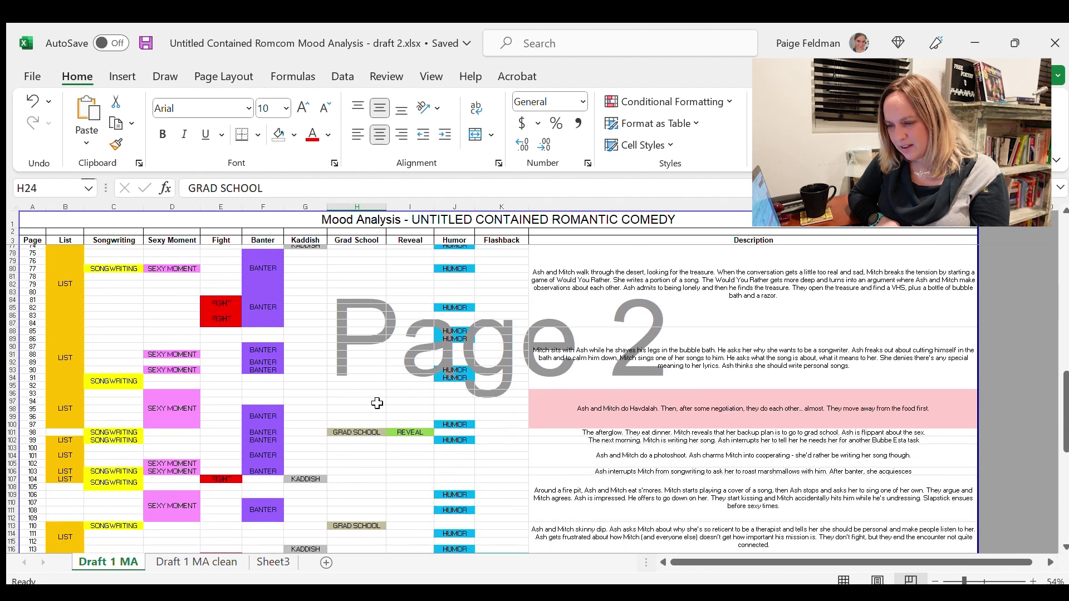
click(358, 433)
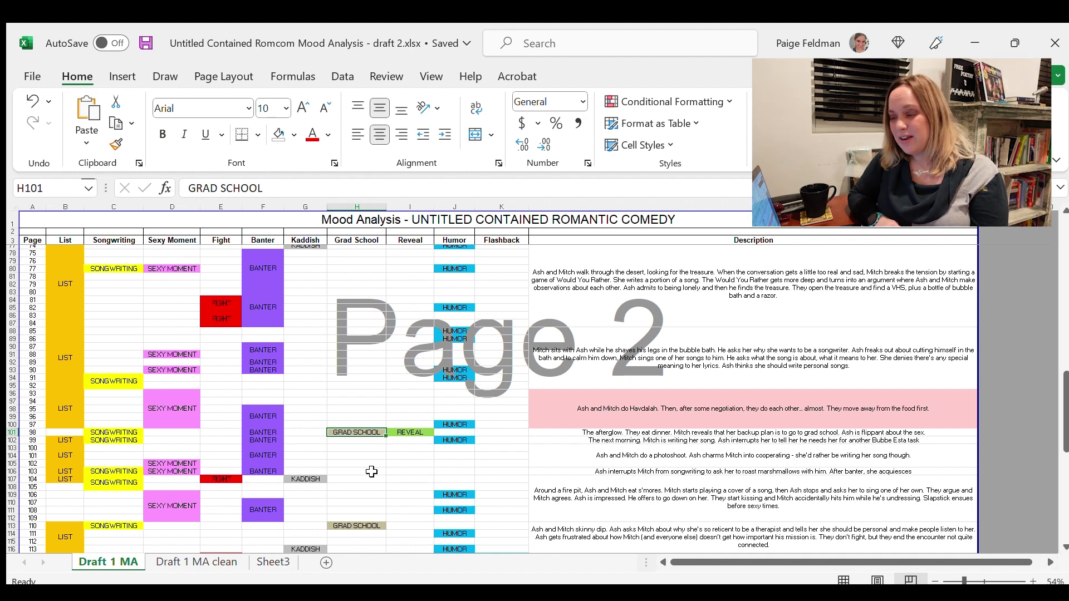
scroll(371, 465, down, 3)
click(370, 460)
scroll(370, 456, down, 7)
drag(371, 455, 371, 404)
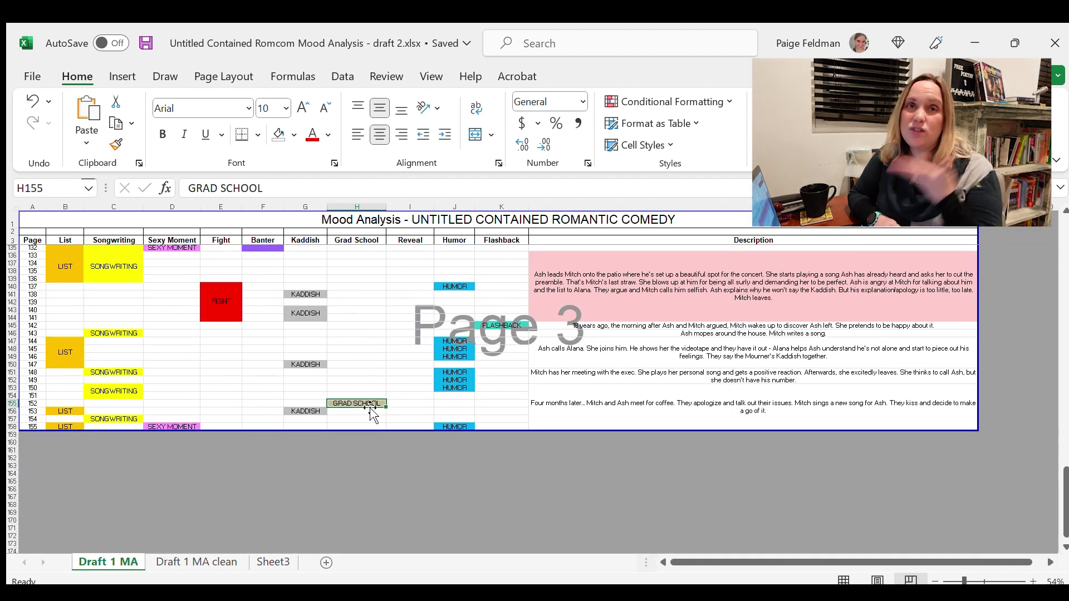
Go back through the Grad School column to page 1 and select H25 below its first entry
scroll(369, 409, up, 10)
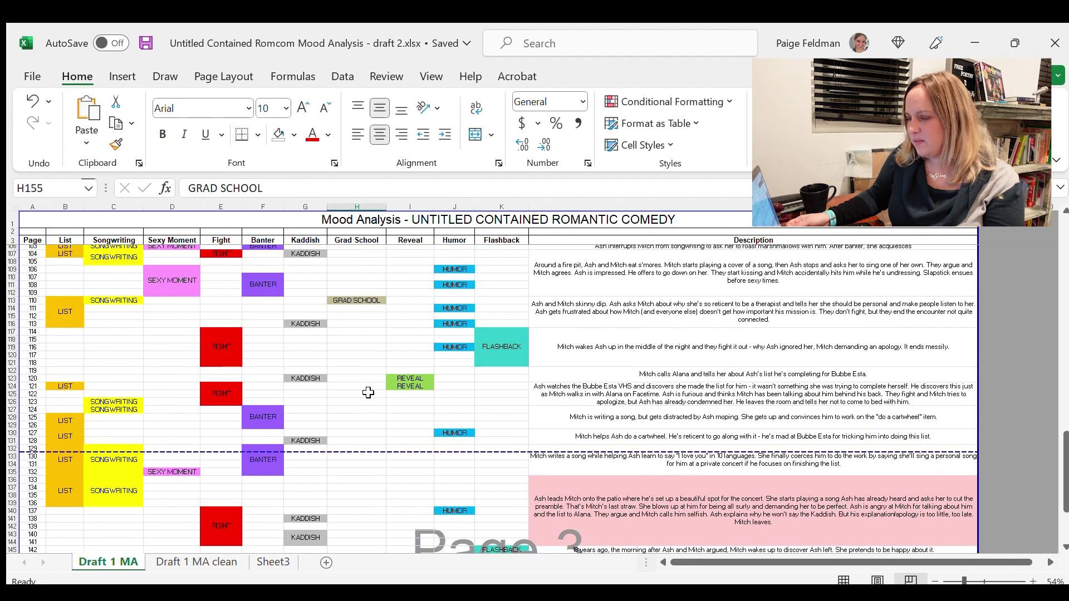
scroll(368, 393, up, 20)
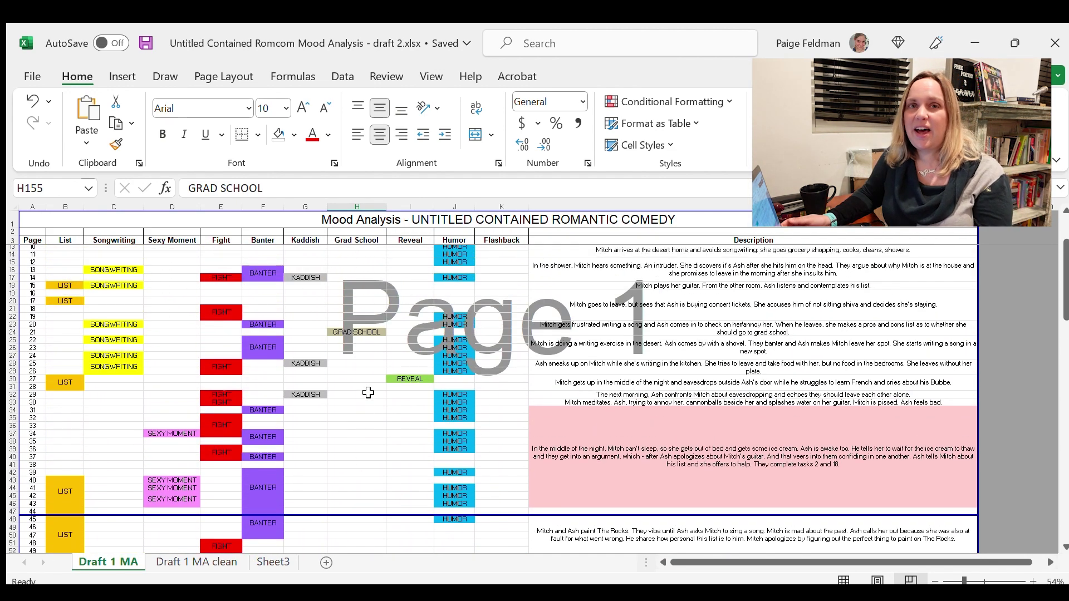
scroll(368, 393, up, 4)
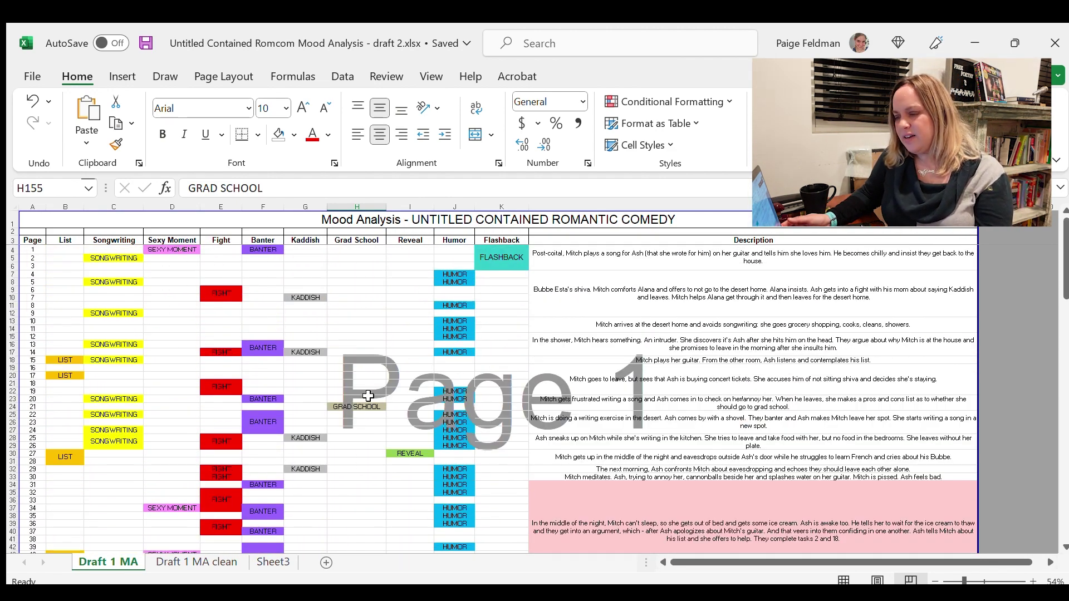
click(367, 413)
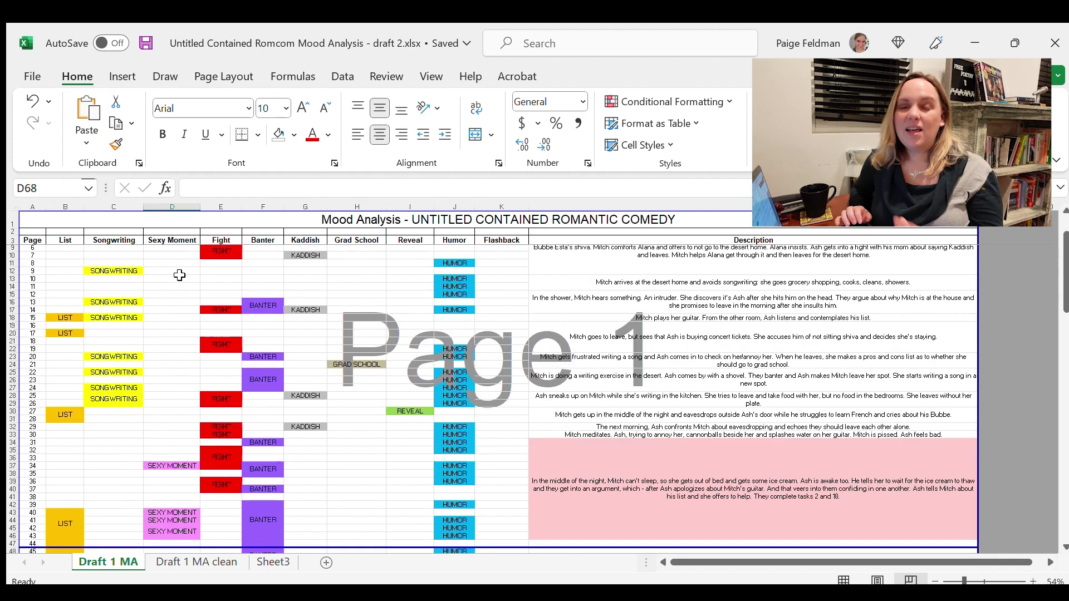
Review the Sexy Moment column from page 1 downward, selecting the entries in D69 and D109
scroll(179, 275, up, 2)
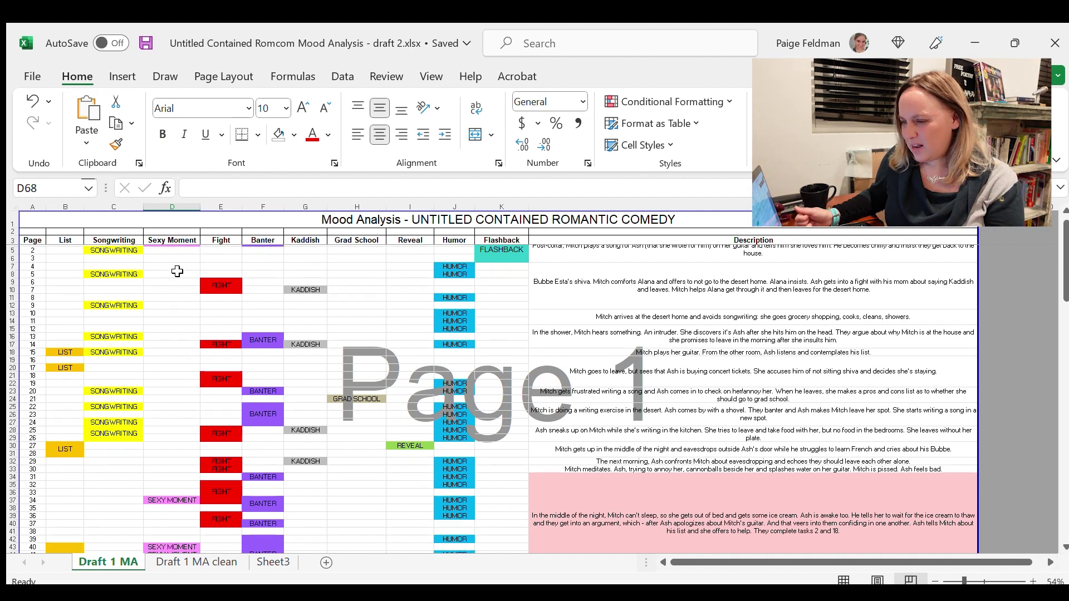
scroll(177, 271, down, 9)
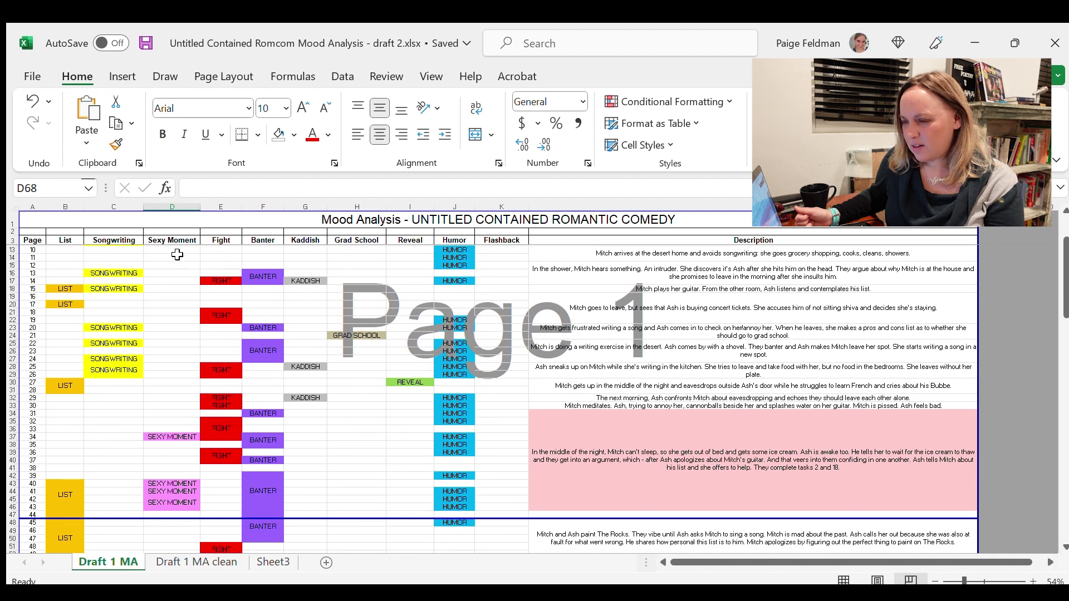
scroll(179, 334, down, 3)
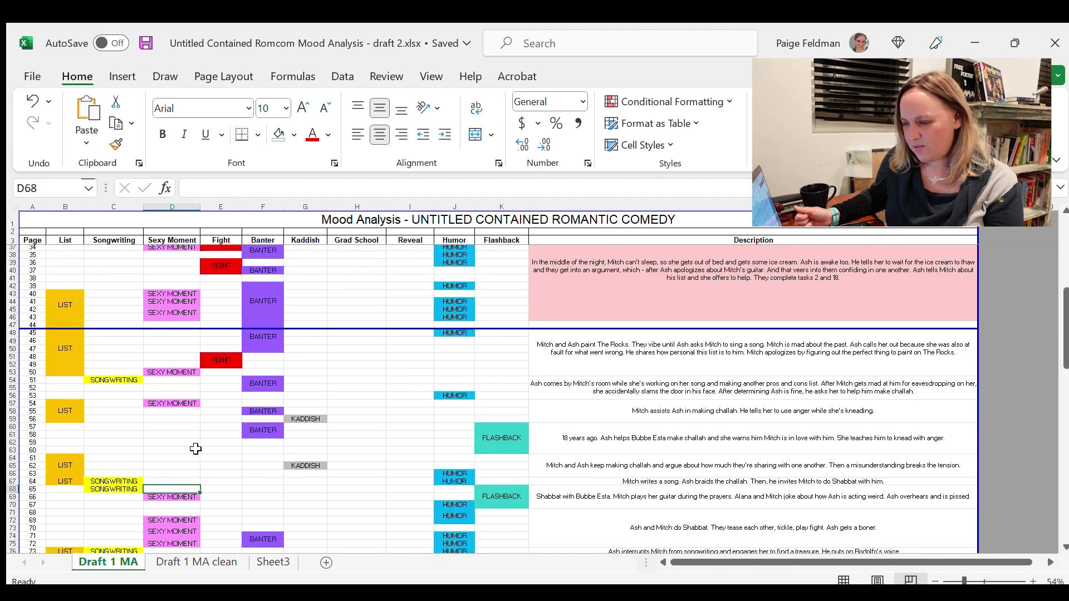
scroll(196, 448, down, 3)
click(185, 424)
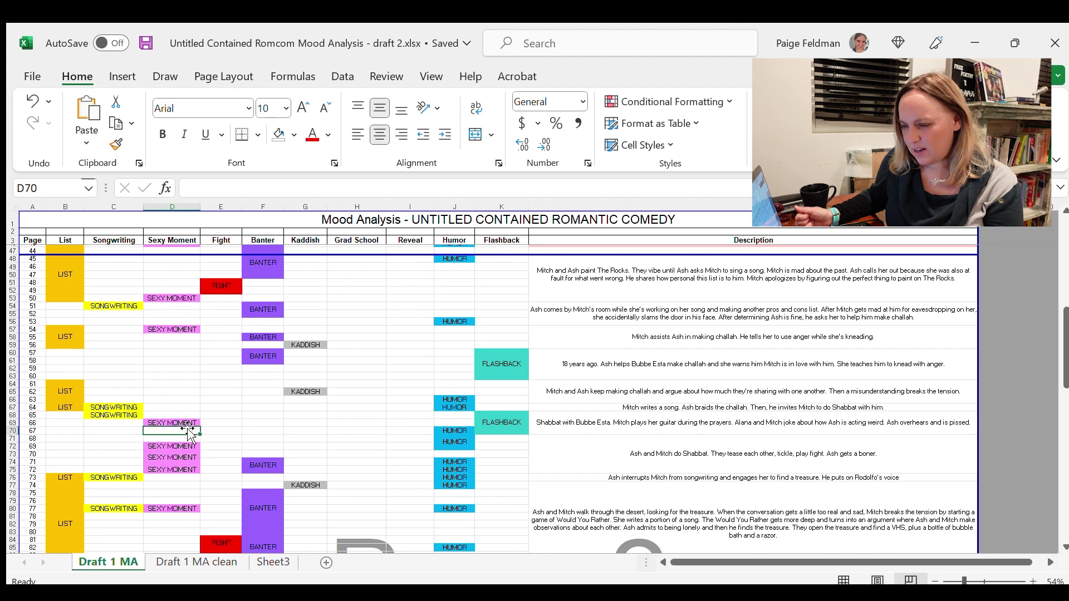
scroll(187, 414, down, 18)
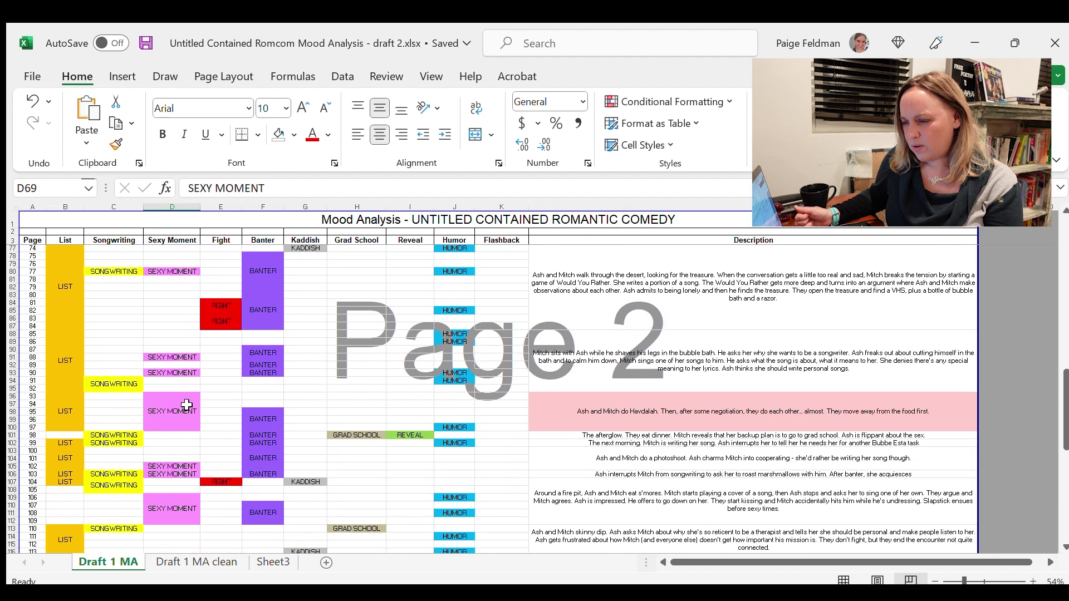
click(164, 286)
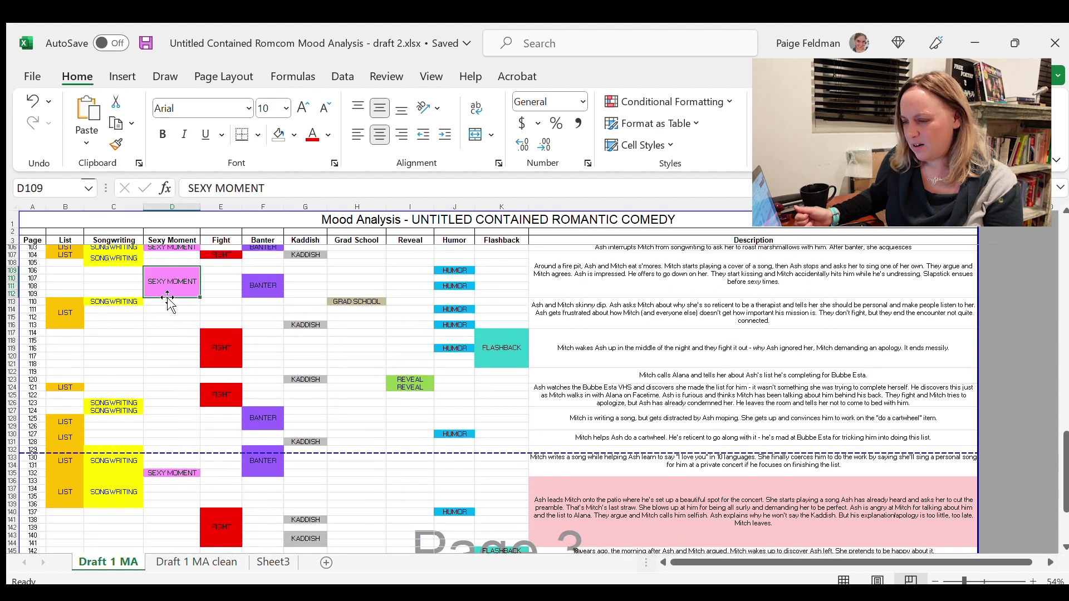
Trace the Sexy Moment column back up, selecting D84, the cells from D53 up to D44, and the neighbouring cell E43
scroll(167, 301, up, 9)
click(167, 335)
scroll(167, 336, up, 2)
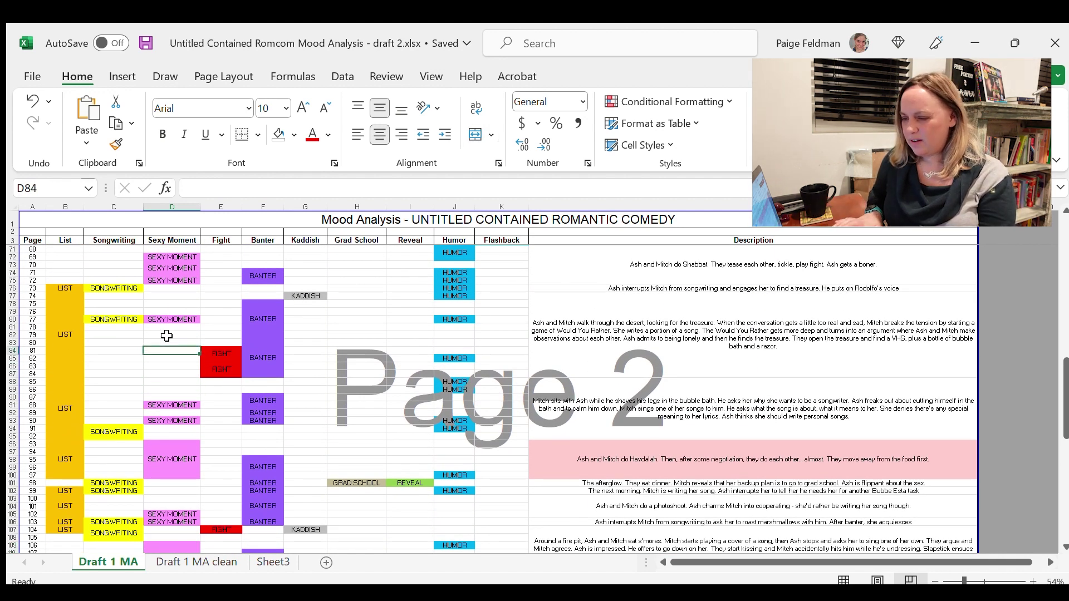
scroll(184, 351, up, 13)
drag(173, 436, 197, 368)
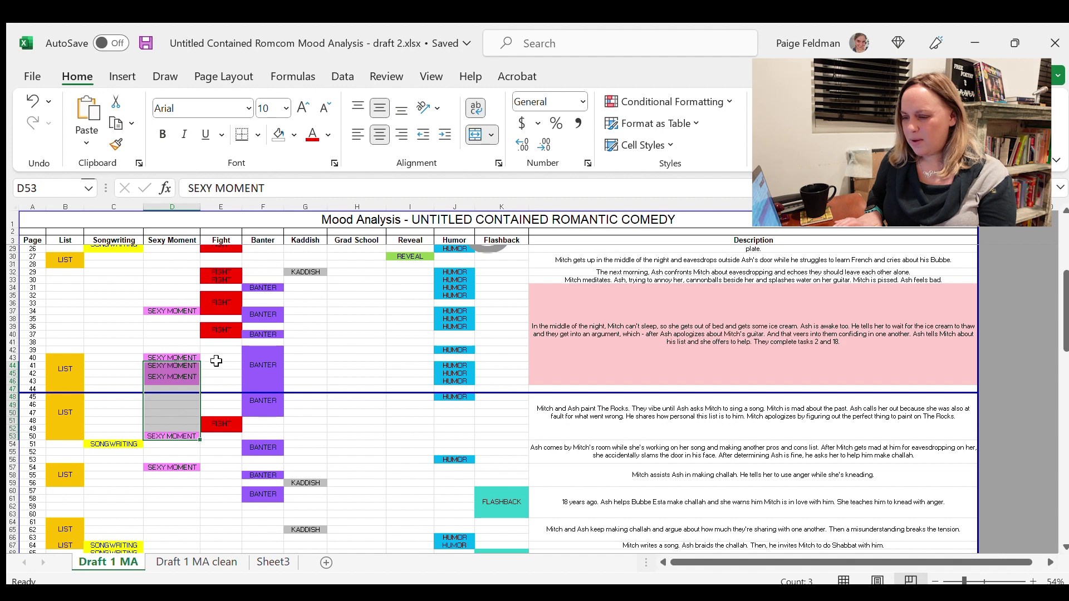
click(219, 357)
Follow the Sexy Moment column to the script's end, selecting D109, the cells from D144 back up to it, and D127
scroll(217, 346, down, 6)
scroll(217, 338, down, 2)
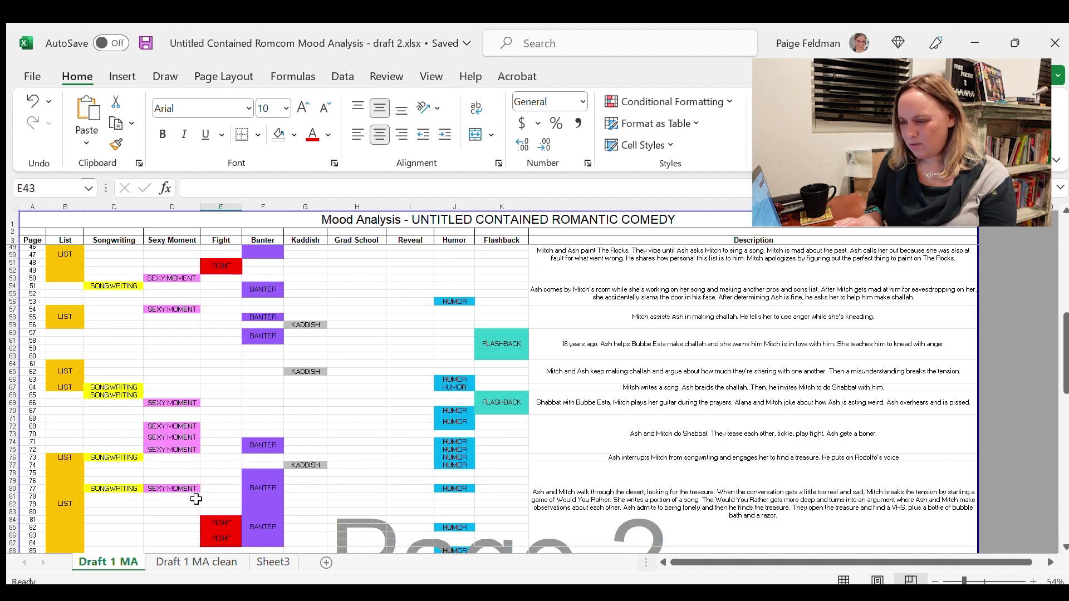
scroll(192, 410, down, 12)
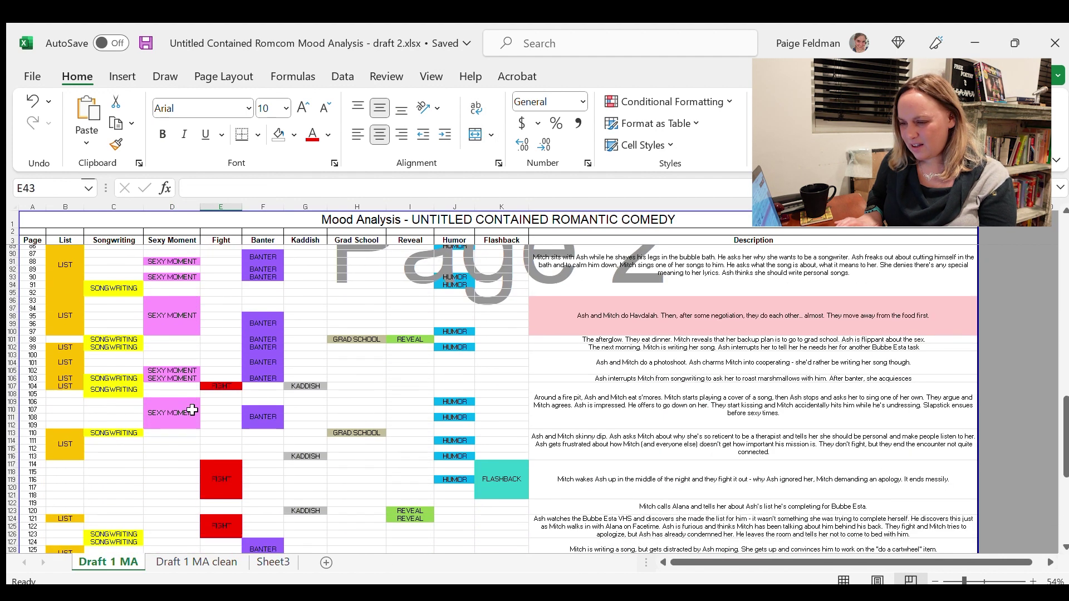
click(181, 421)
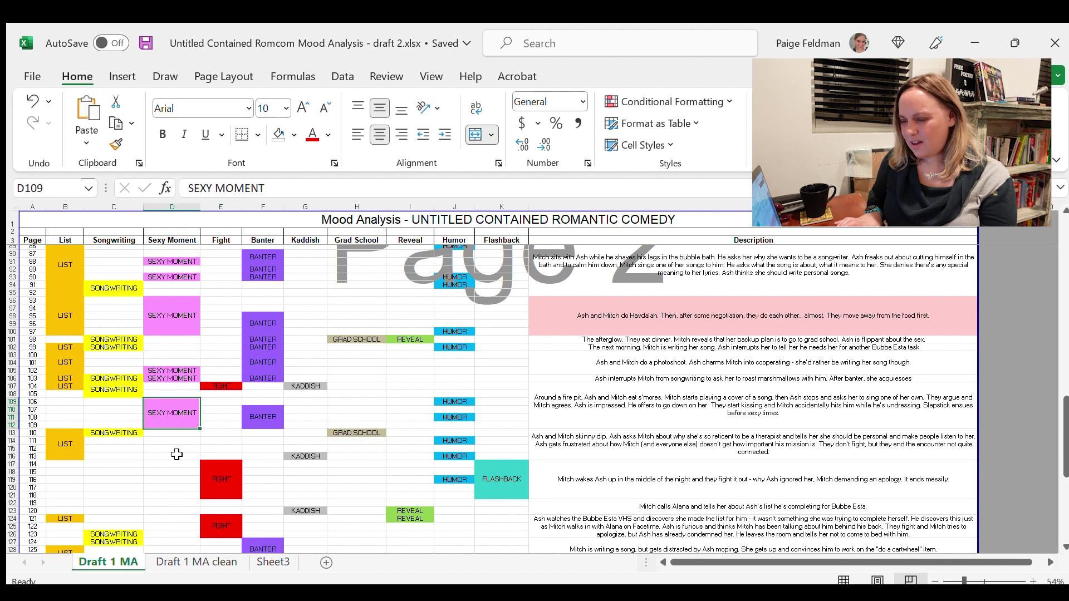
scroll(175, 448, down, 10)
drag(175, 444, 186, 176)
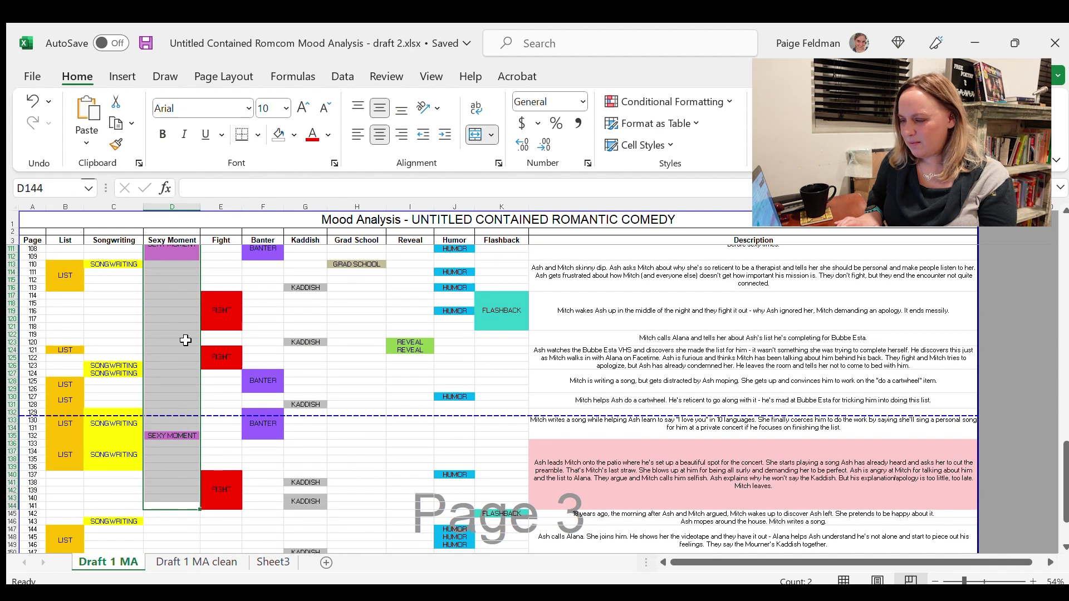
click(183, 372)
scroll(185, 367, down, 12)
scroll(185, 363, up, 5)
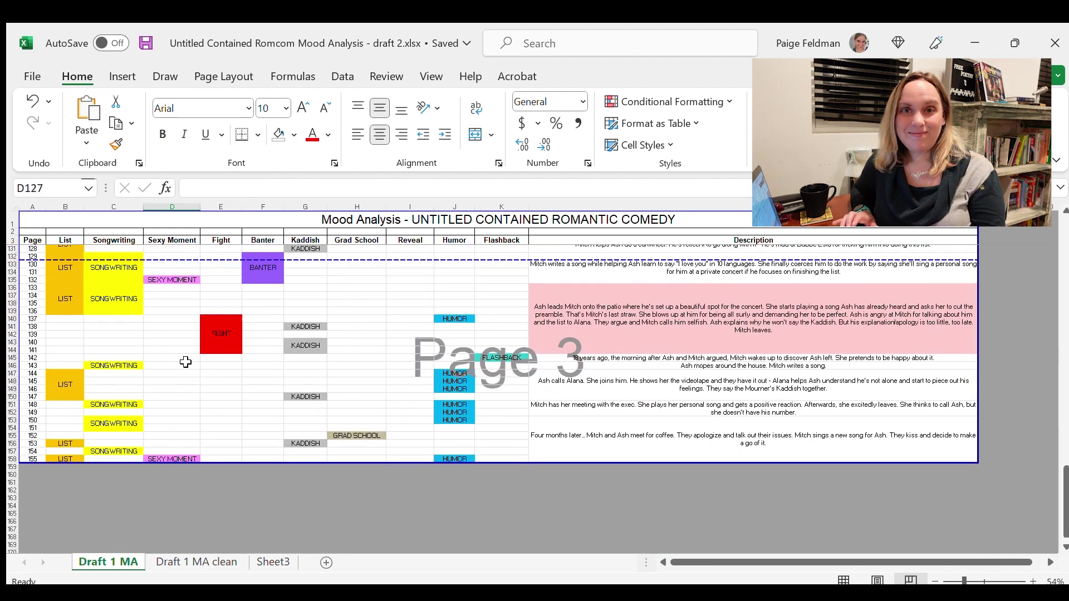
Compare the late-script moods by selecting the Fight entry in E117 and the Banter entry in F127
scroll(186, 362, up, 8)
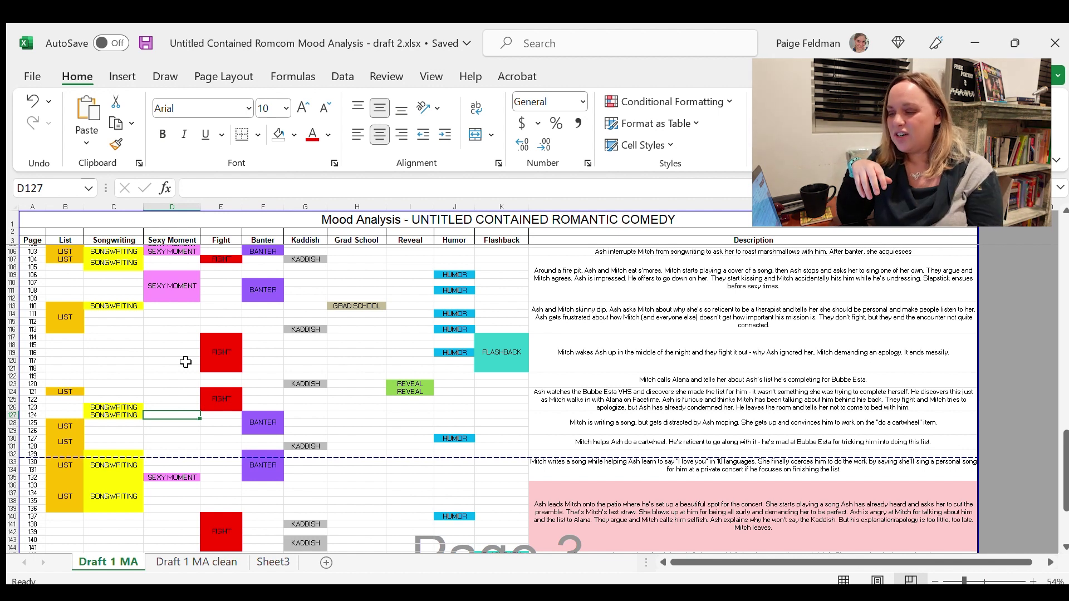
click(216, 352)
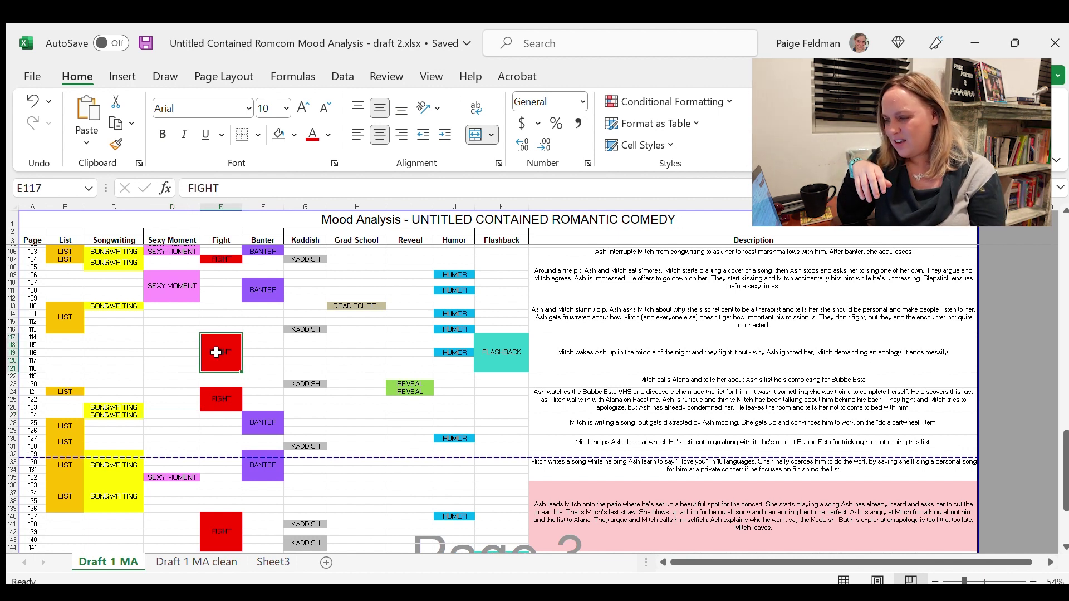
click(259, 414)
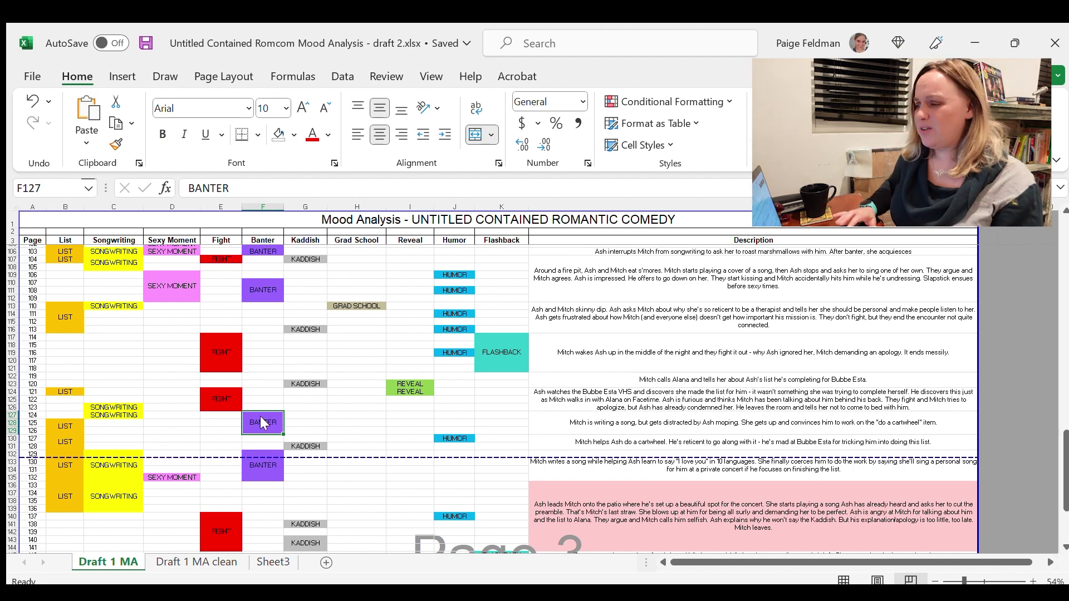
key(alt+Tab)
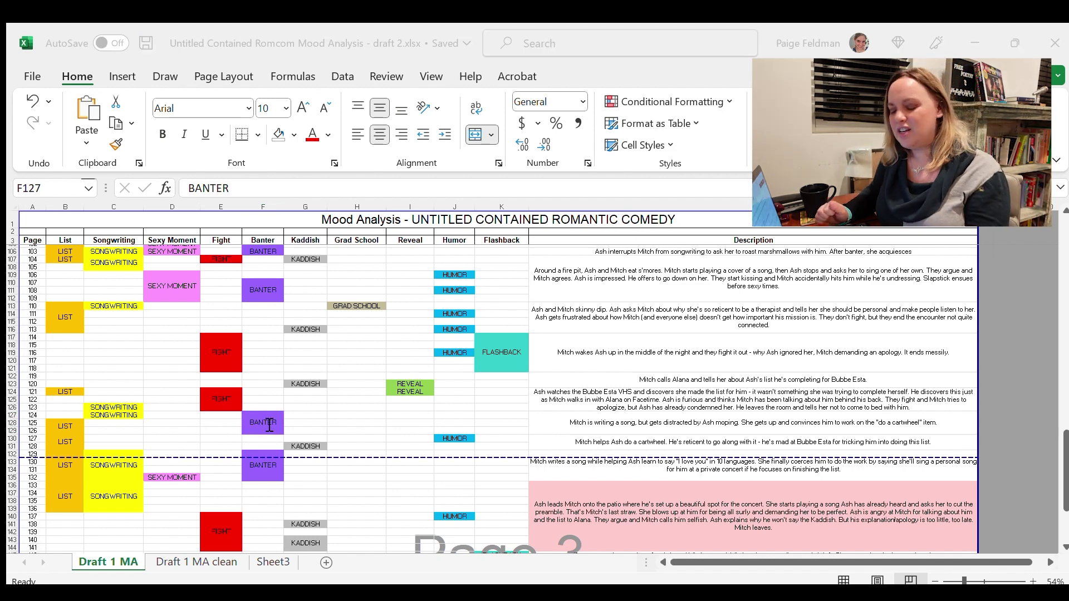
click(270, 426)
Look over the mood columns up and down the whole chart and return to page 1
scroll(267, 423, up, 20)
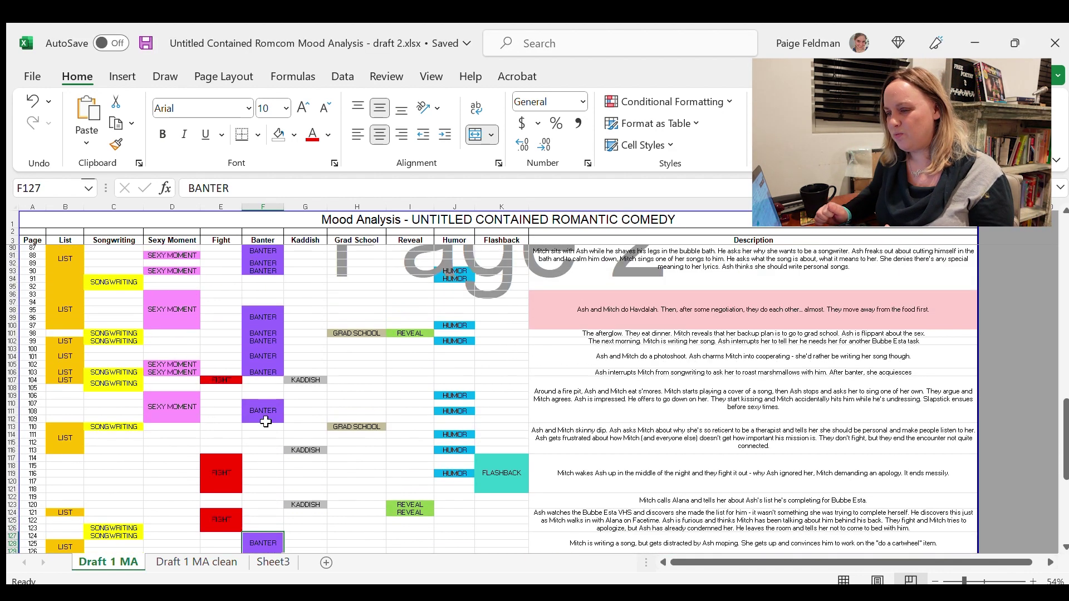
scroll(267, 421, down, 20)
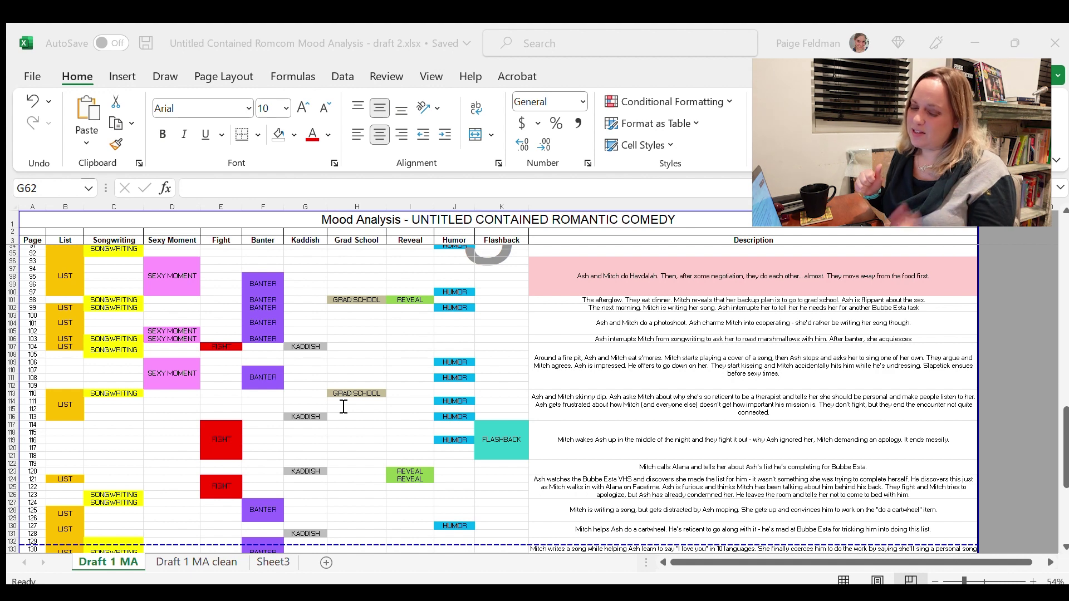
click(340, 403)
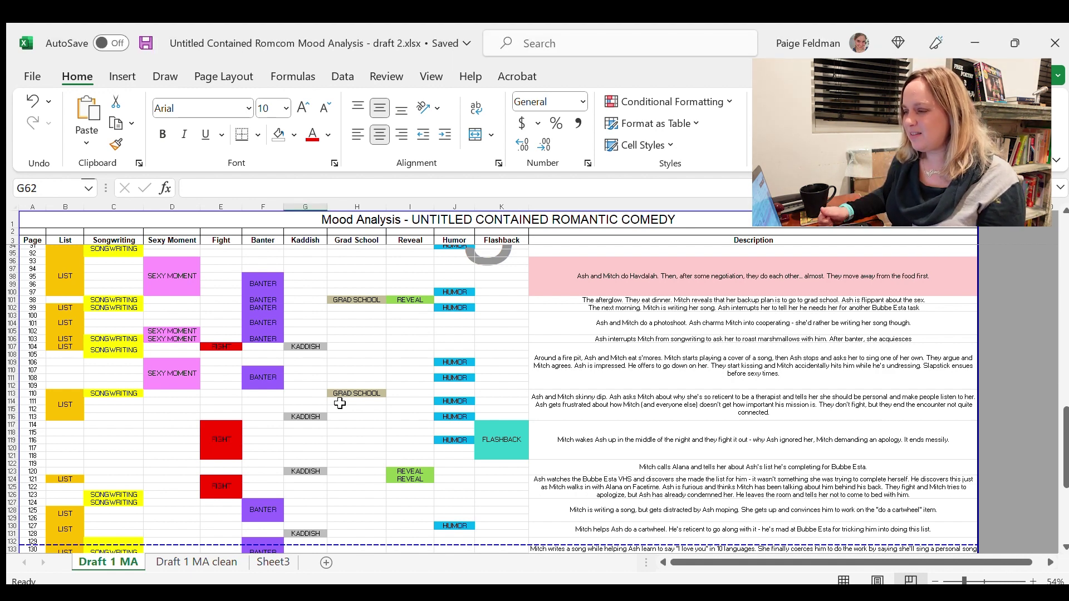
scroll(340, 403, up, 20)
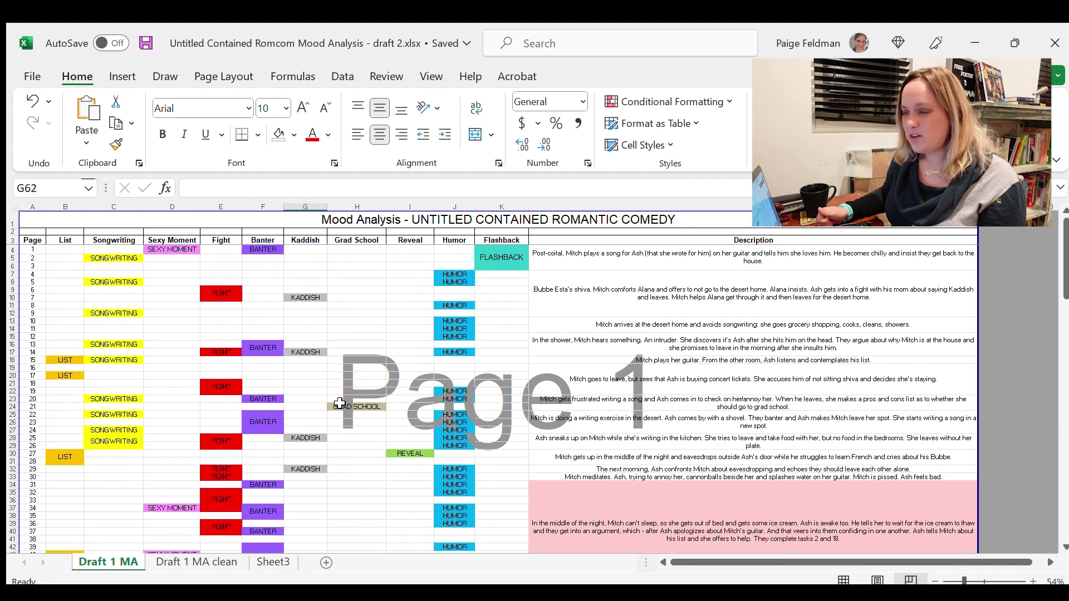
Examine how the mood entries are distributed from page 1 to the end of the script and back to page 1
scroll(339, 403, down, 18)
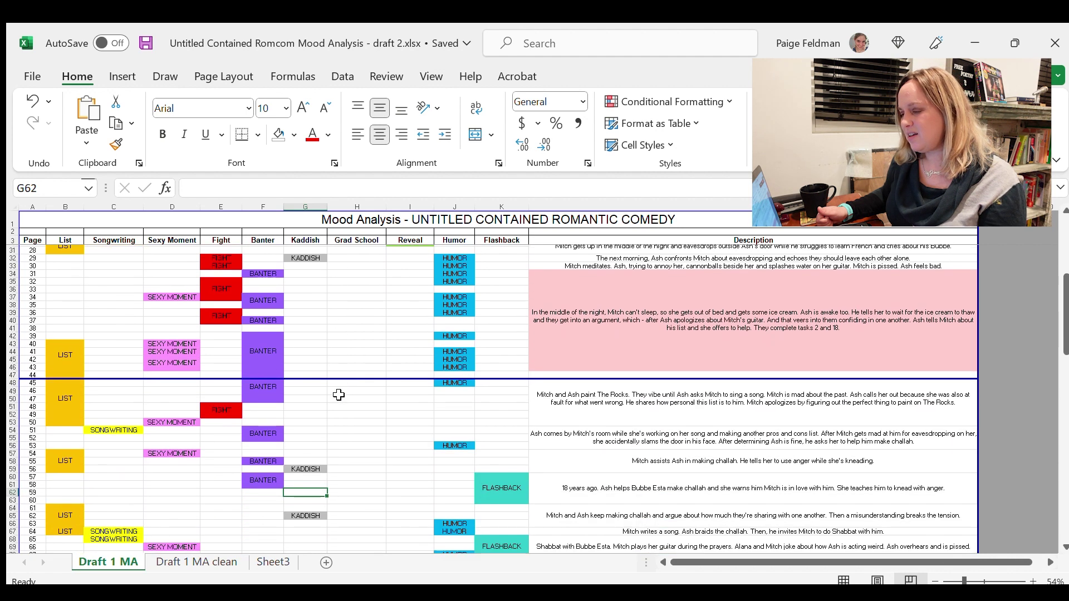
scroll(338, 394, down, 8)
scroll(338, 395, up, 2)
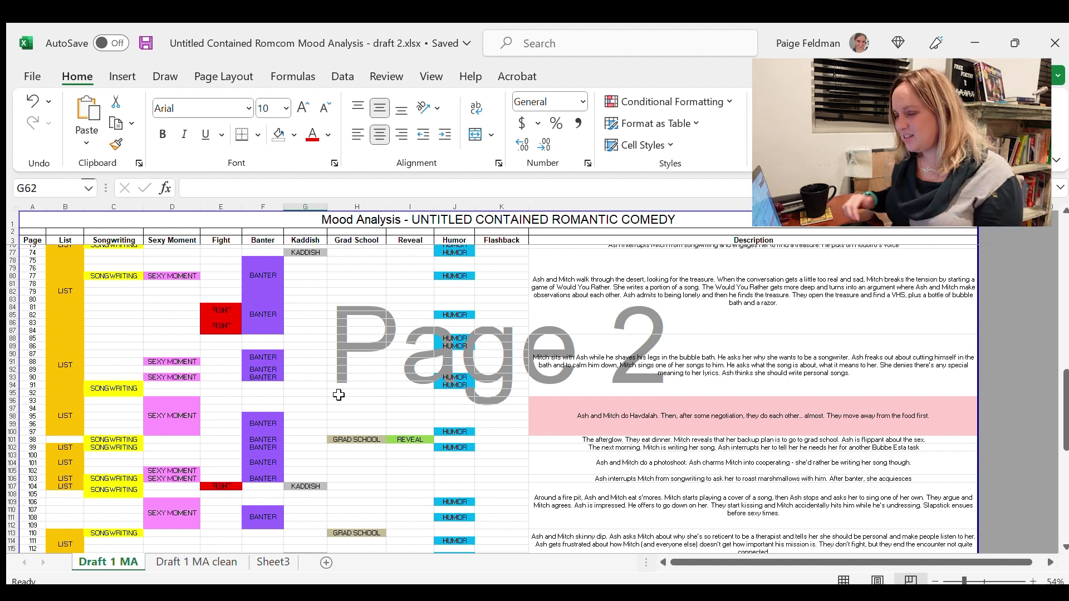
scroll(340, 392, down, 10)
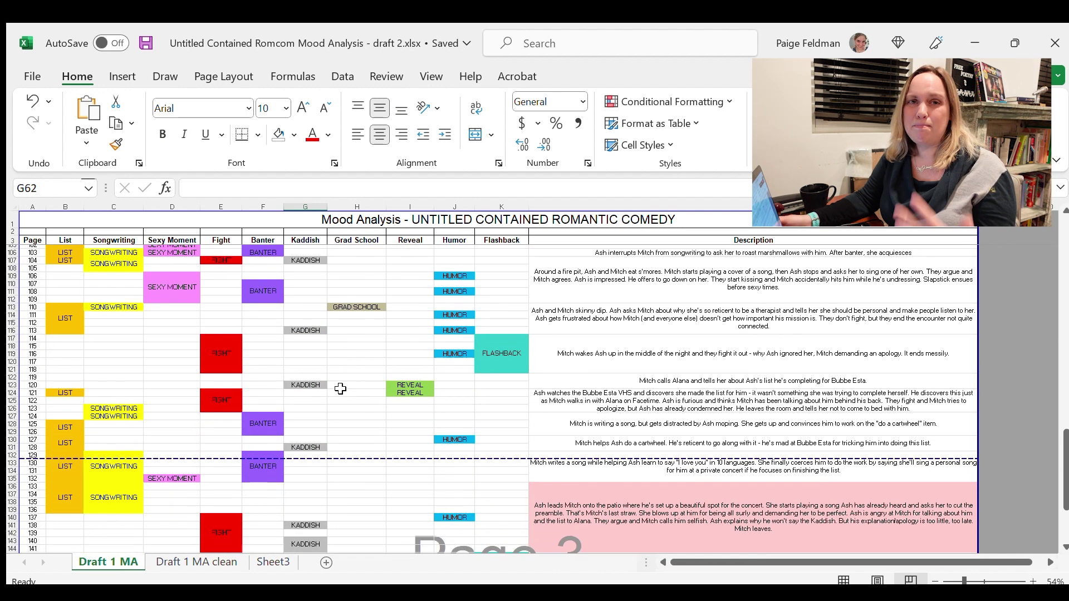
scroll(340, 388, up, 1)
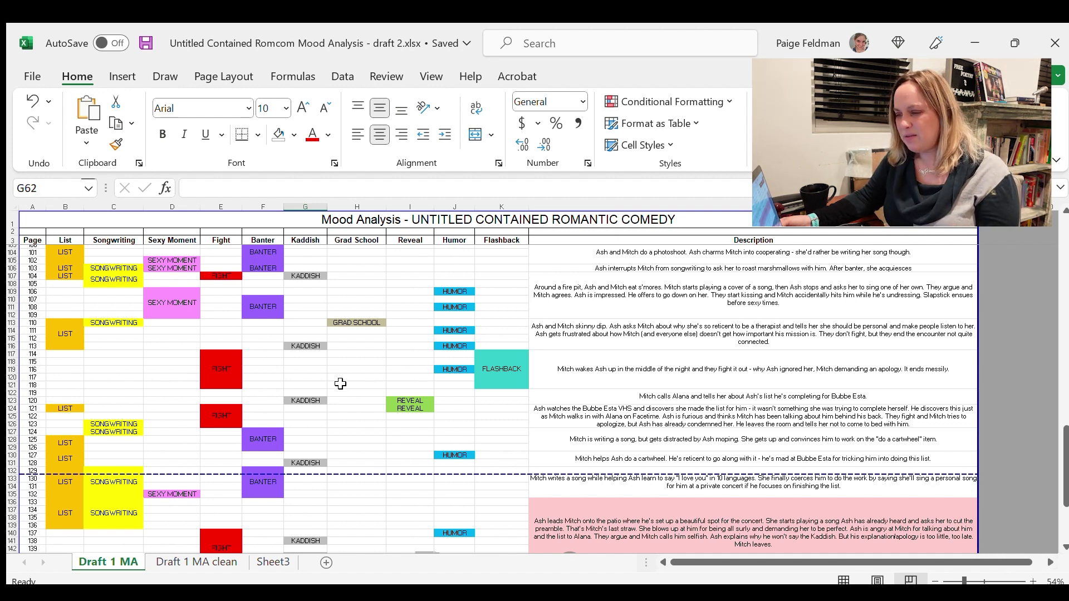
scroll(340, 384, down, 10)
scroll(340, 384, up, 2)
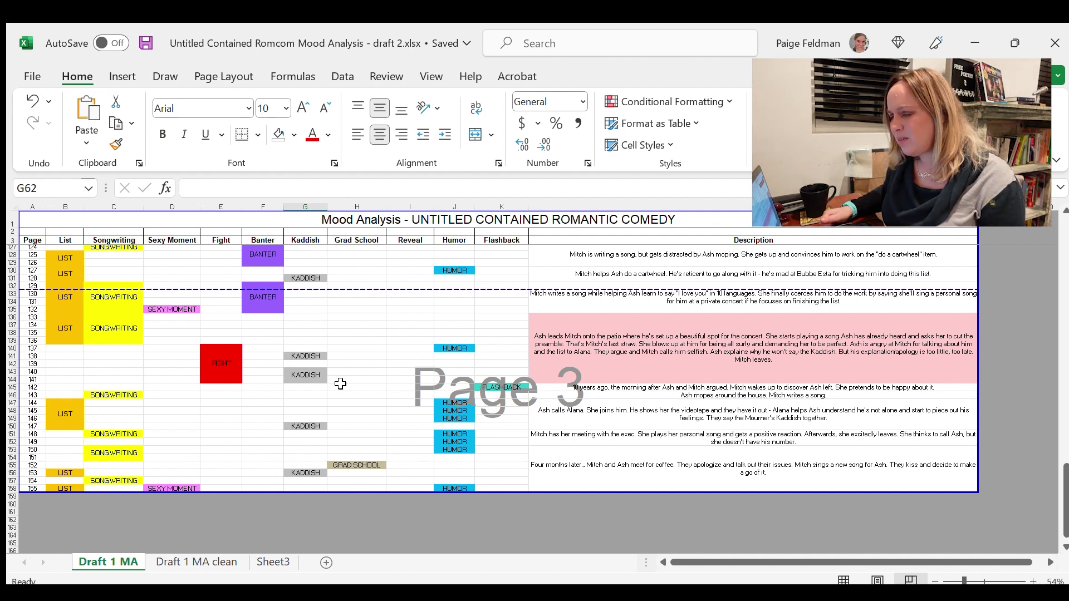
scroll(340, 383, up, 20)
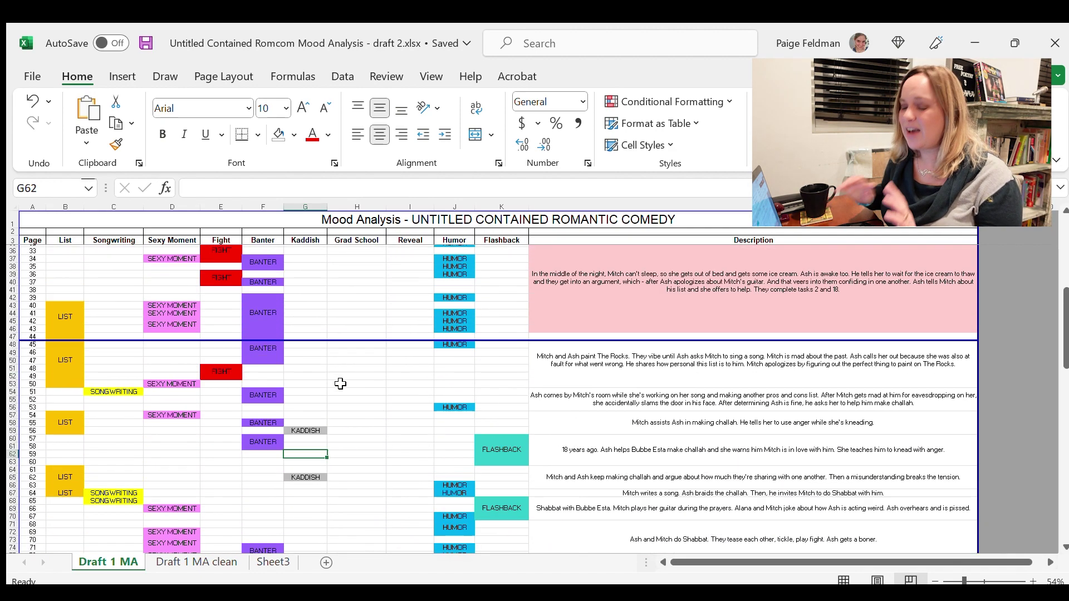
scroll(340, 384, up, 10)
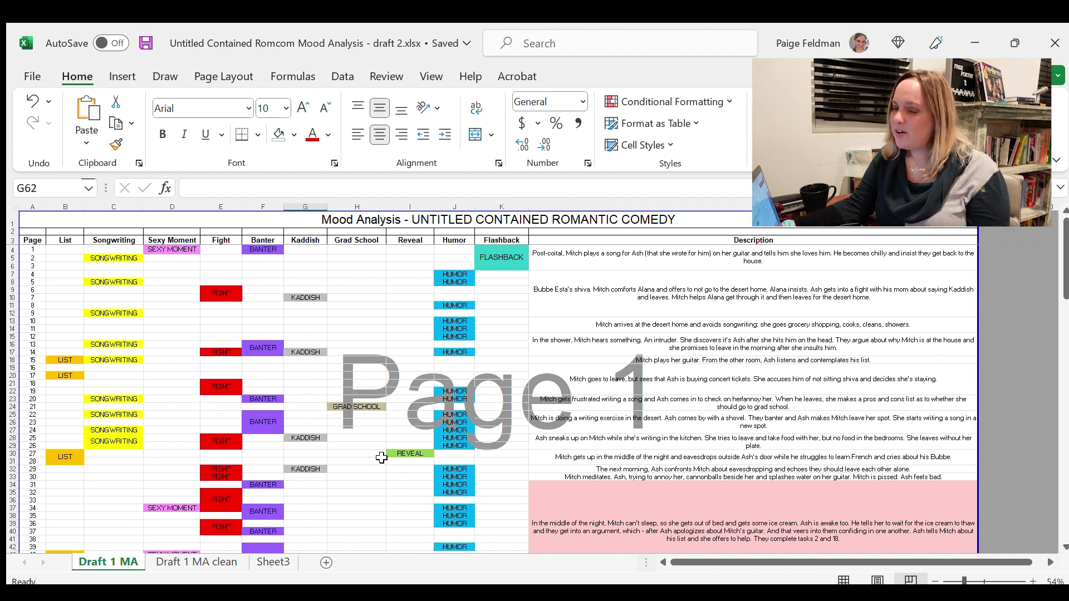
Review the moods from page 1 to page 95, select the Banter entry in F83, and return to page 1
scroll(381, 458, down, 4)
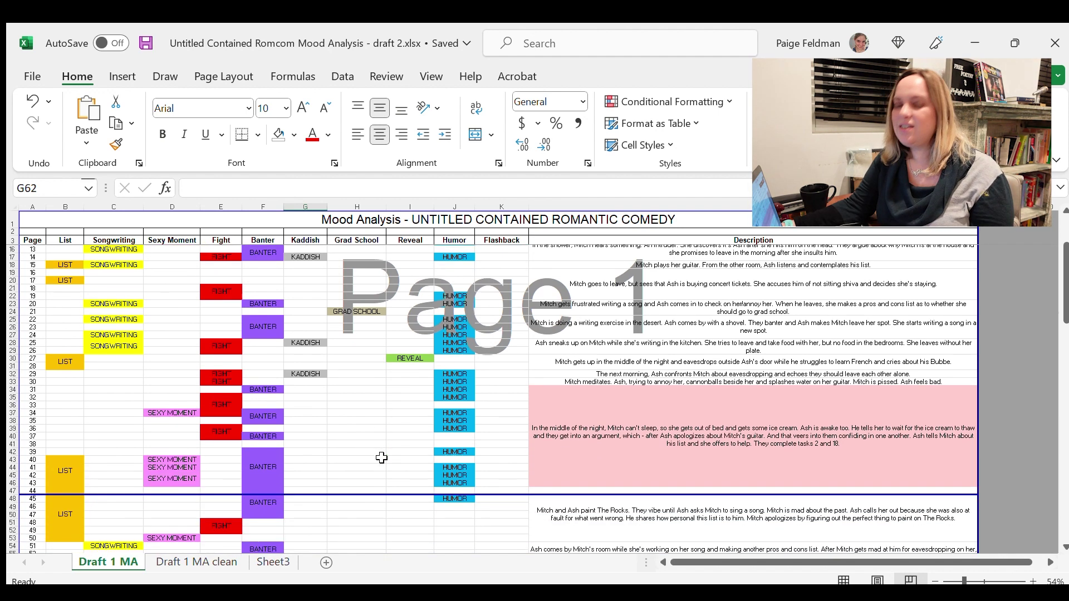
scroll(381, 457, down, 5)
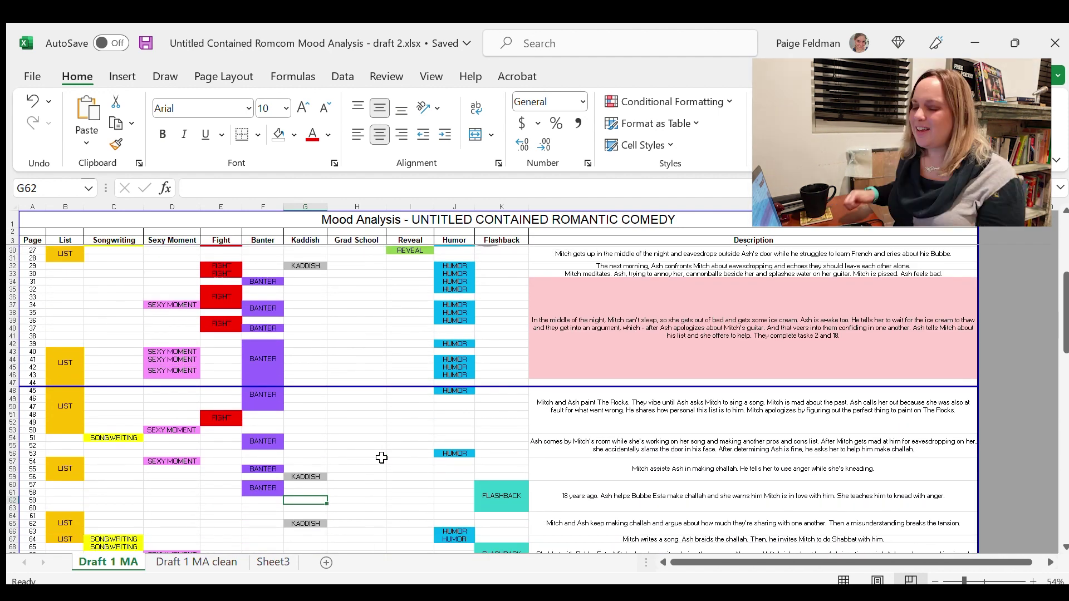
scroll(381, 458, down, 10)
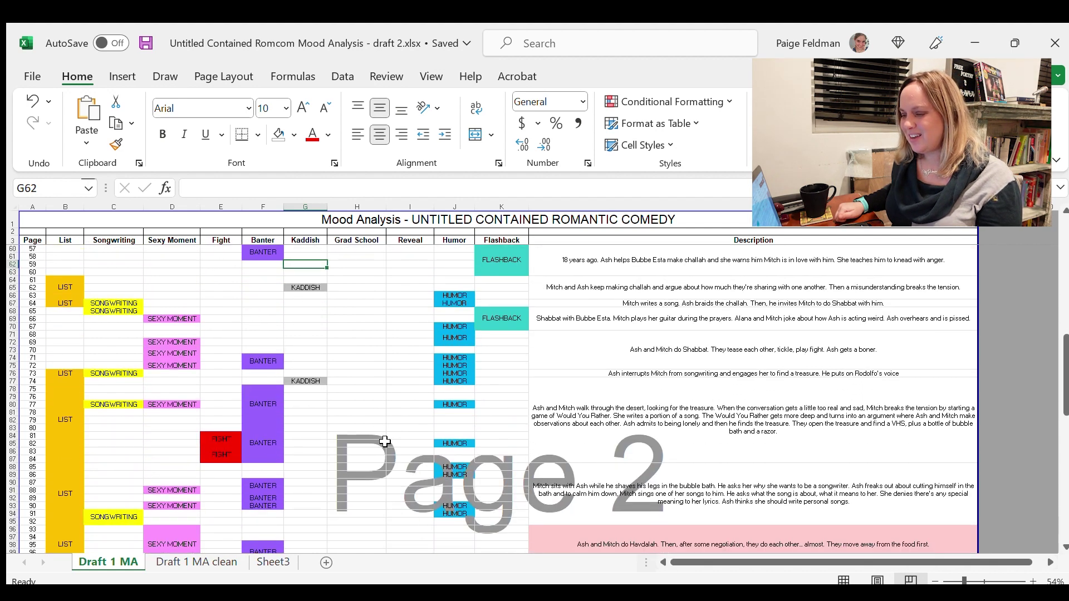
click(270, 432)
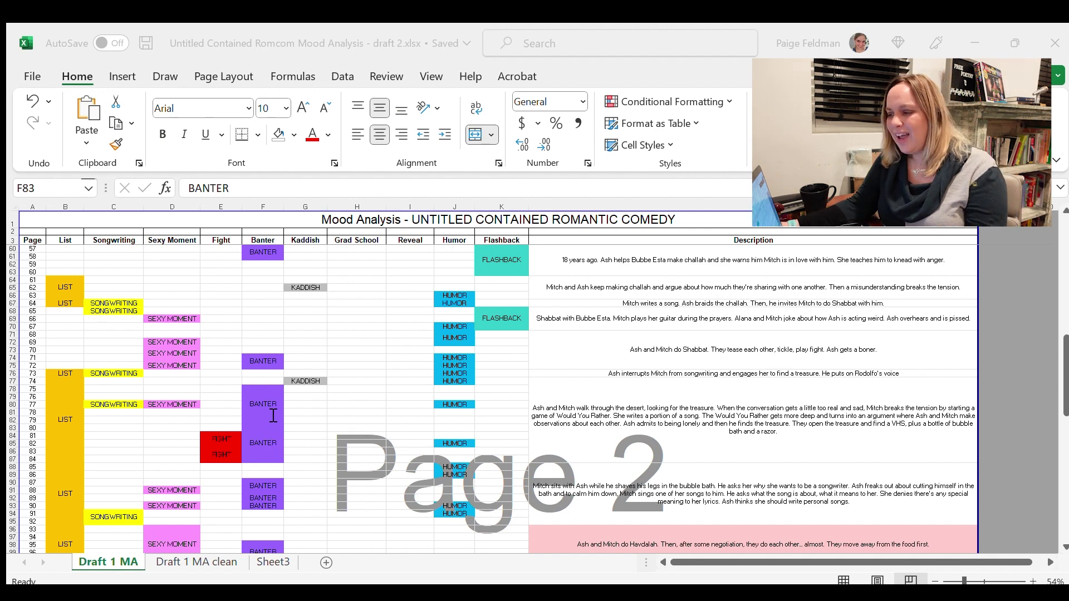
key(alt+Tab)
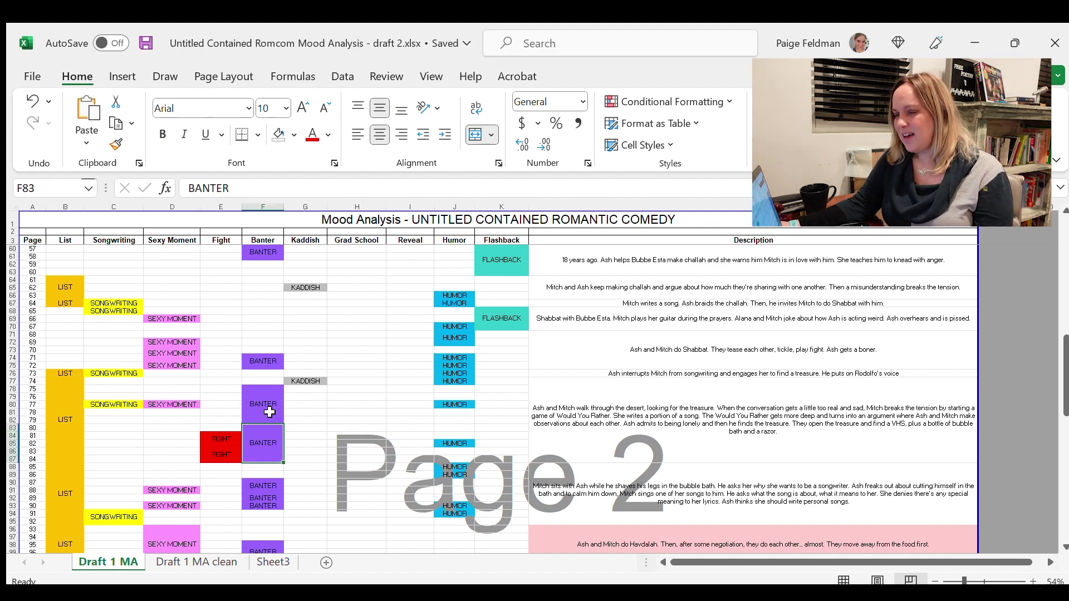
scroll(640, 419, up, 1)
scroll(640, 420, up, 11)
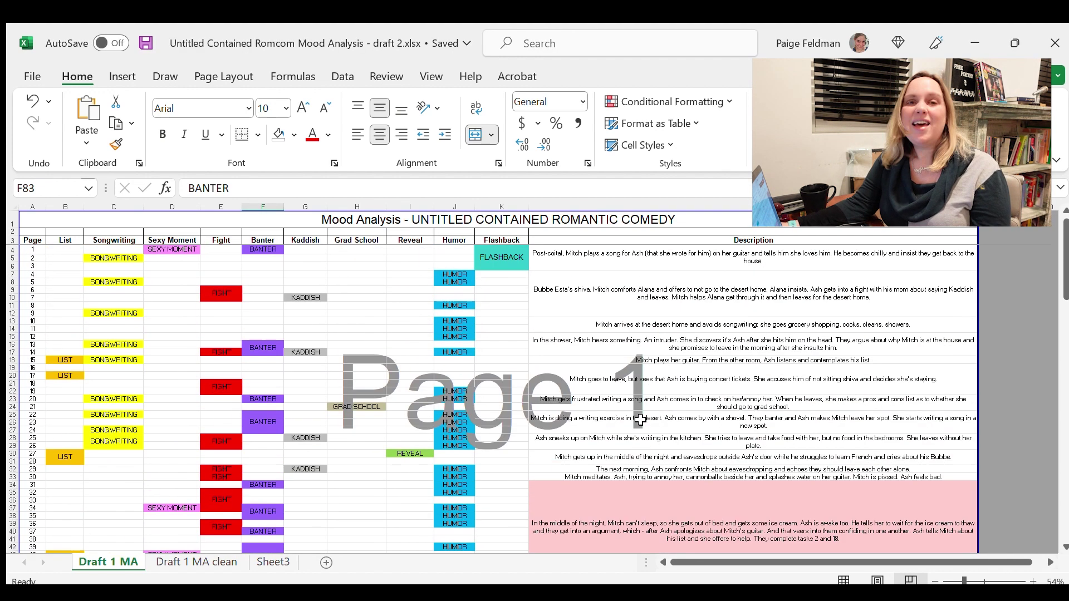
Locate the first pink turning point by selecting its description in L34 and the page 43 cell A46
scroll(640, 414, down, 3)
scroll(640, 411, down, 10)
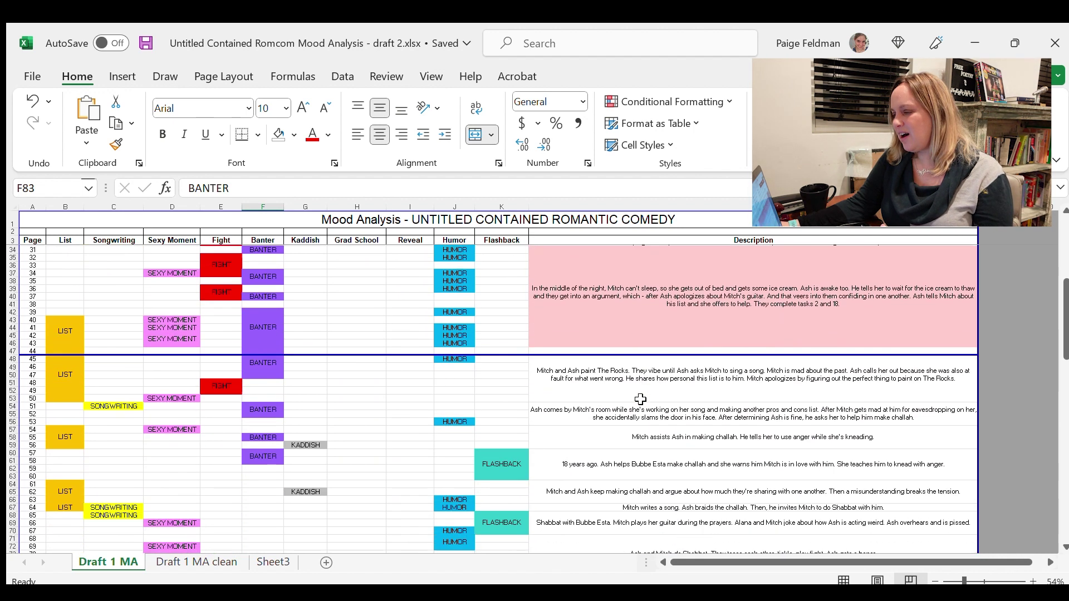
scroll(640, 401, up, 5)
scroll(640, 399, up, 1)
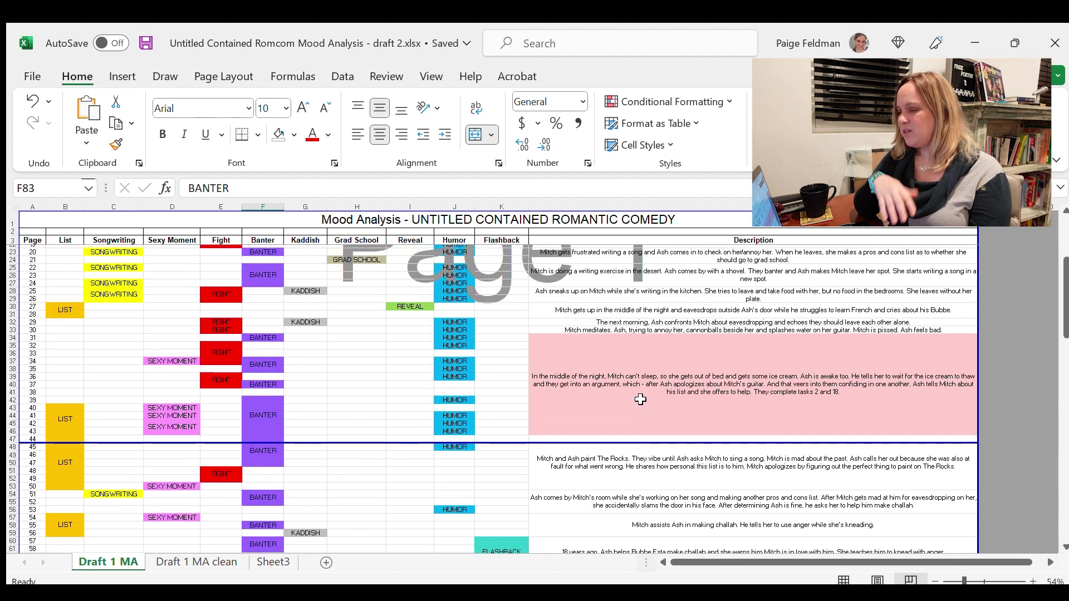
click(640, 399)
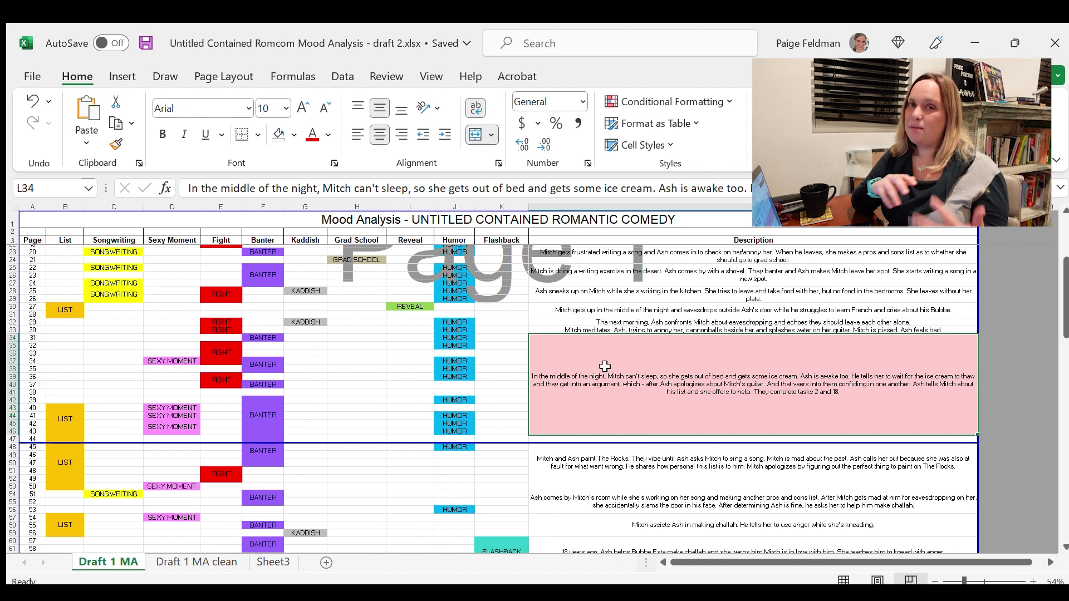
scroll(605, 367, up, 6)
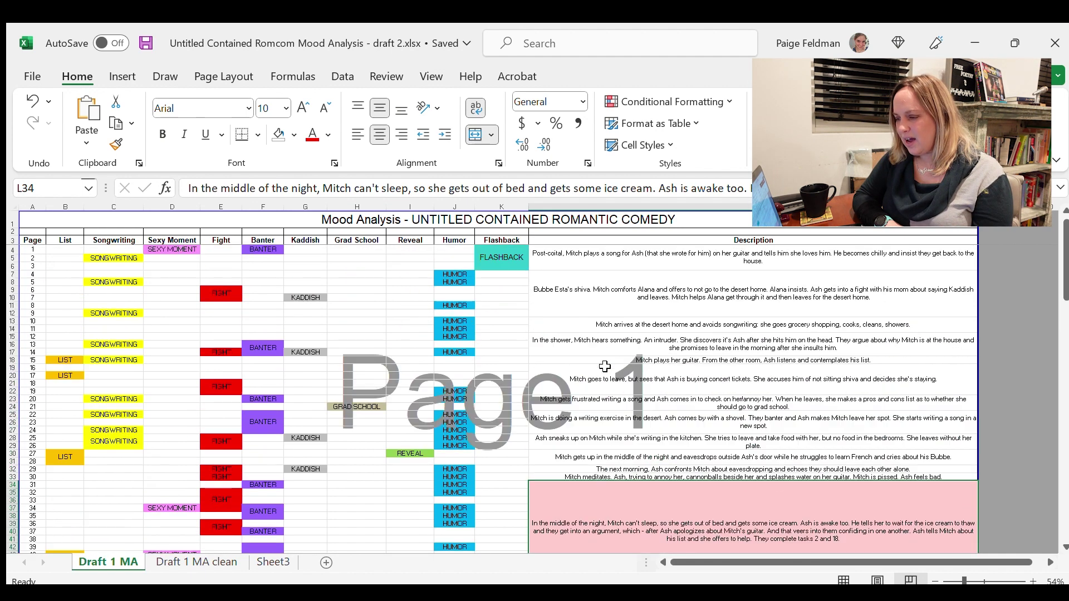
scroll(615, 390, down, 5)
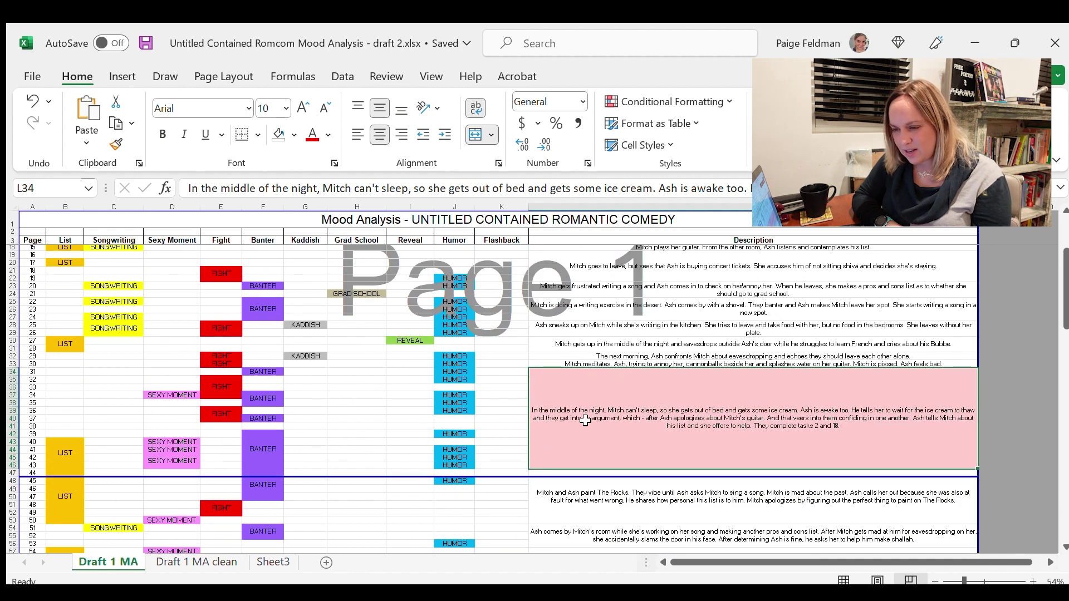
click(30, 465)
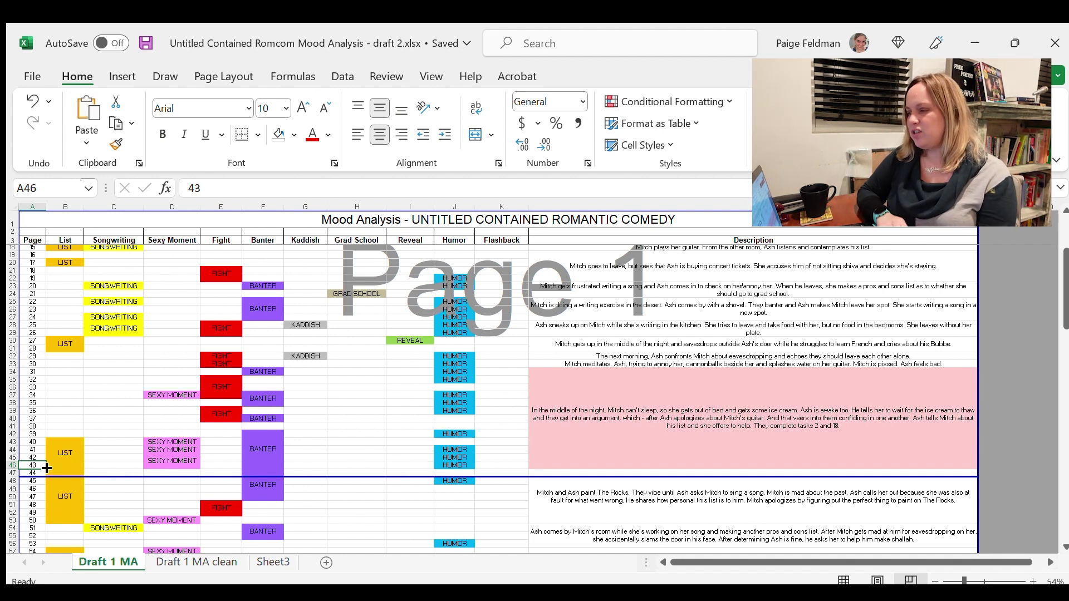
Compare the painting The Rocks description in L47 with the pink description in L34, ending on L47
scroll(557, 305, down, 5)
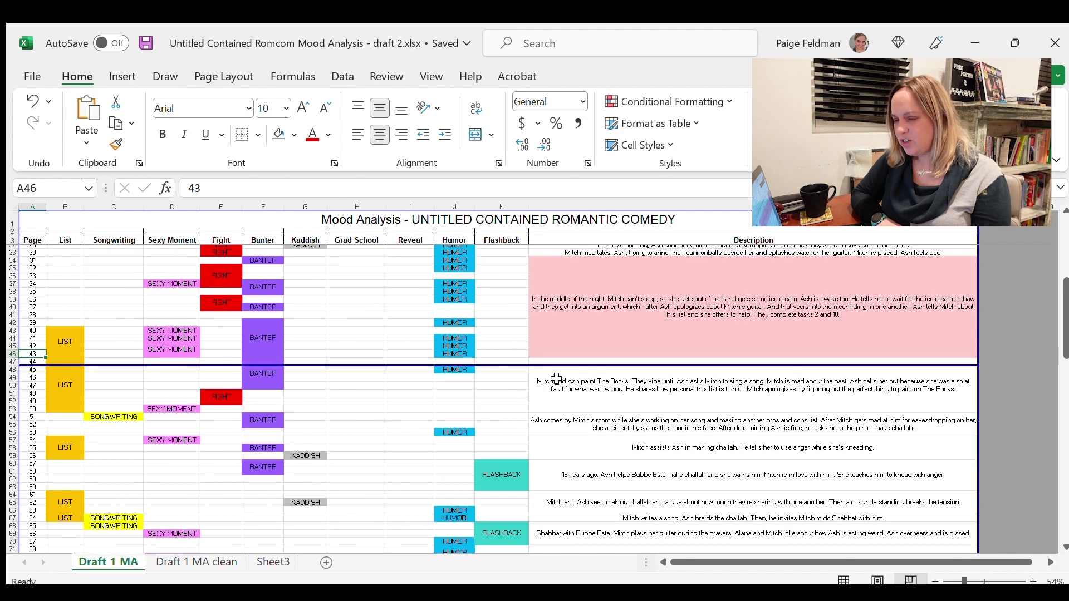
click(581, 377)
scroll(580, 371, down, 1)
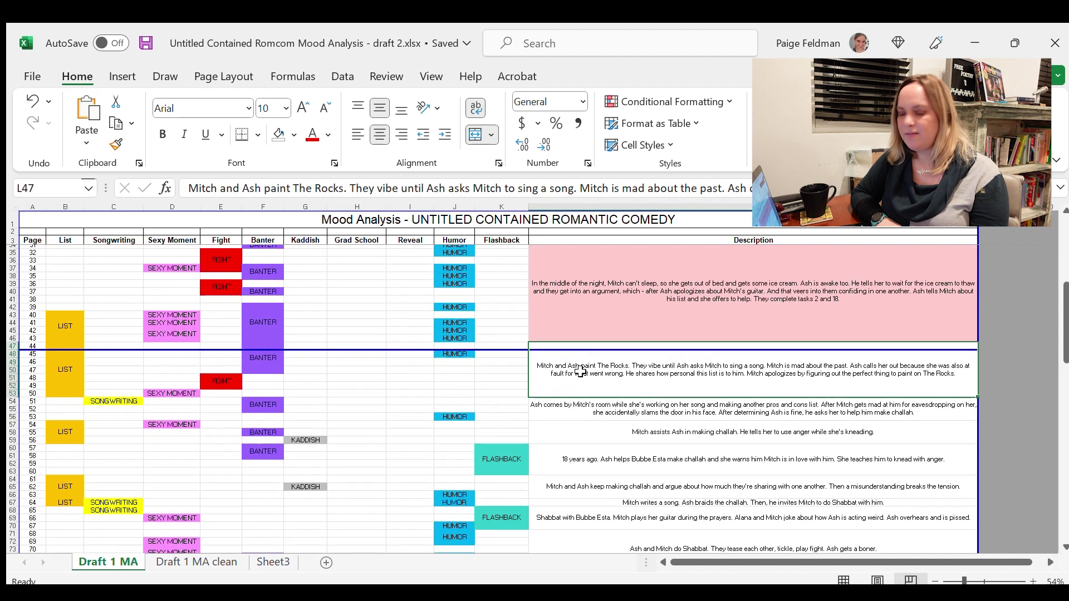
click(598, 306)
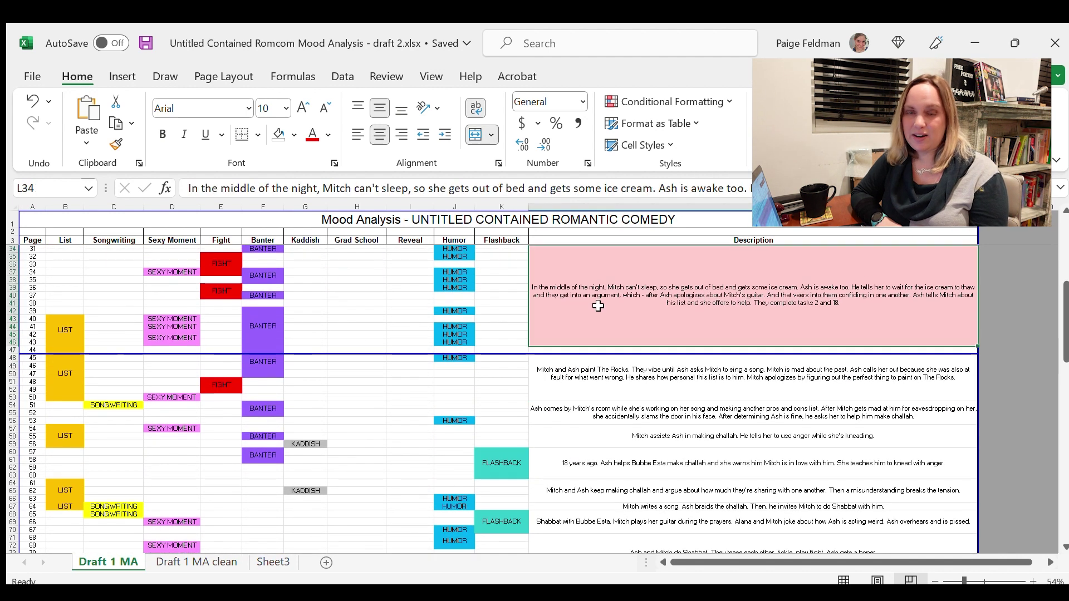
click(612, 368)
Select the pink Havdalah description in L96 and go back to the description in L47
scroll(611, 349, down, 12)
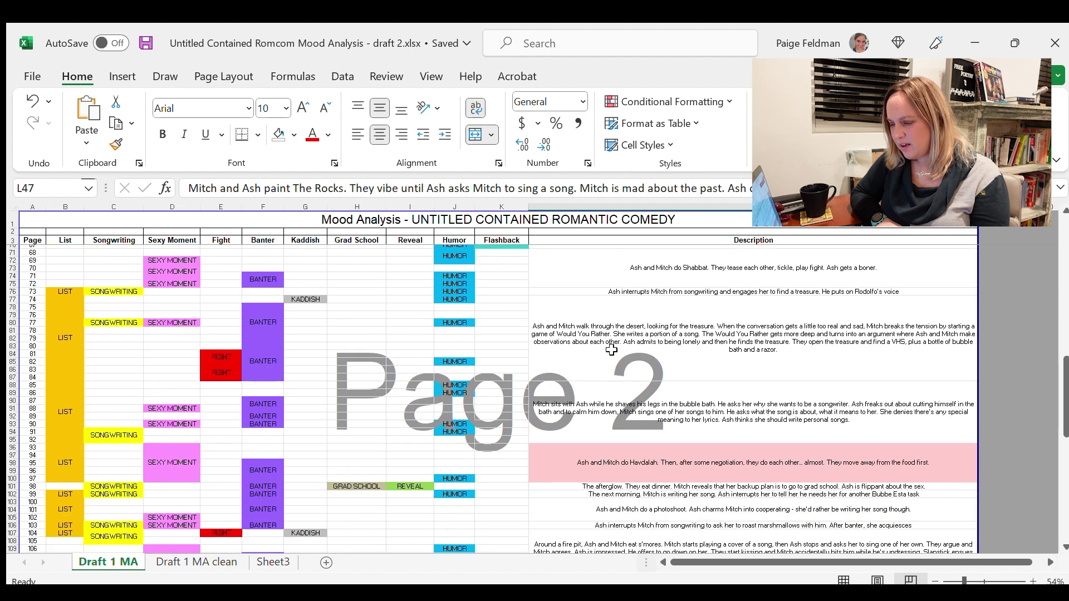
click(602, 466)
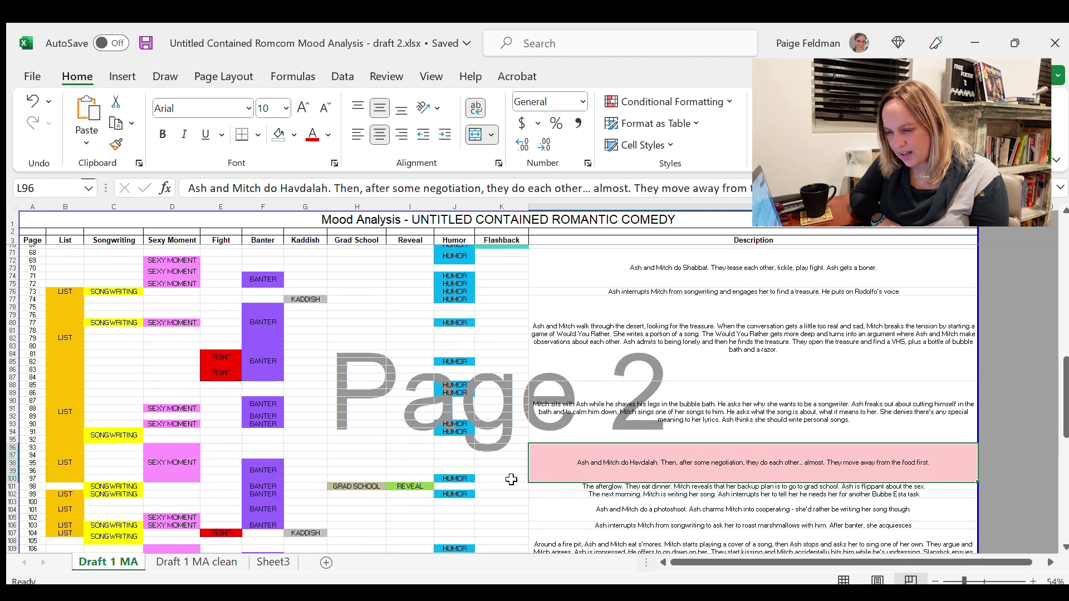
scroll(511, 479, up, 12)
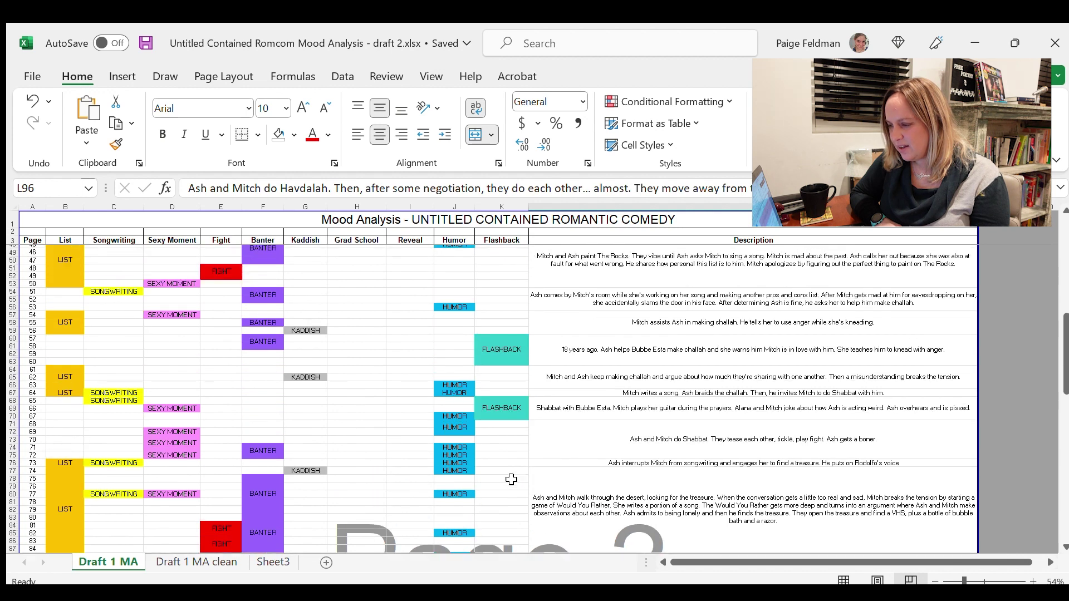
click(557, 377)
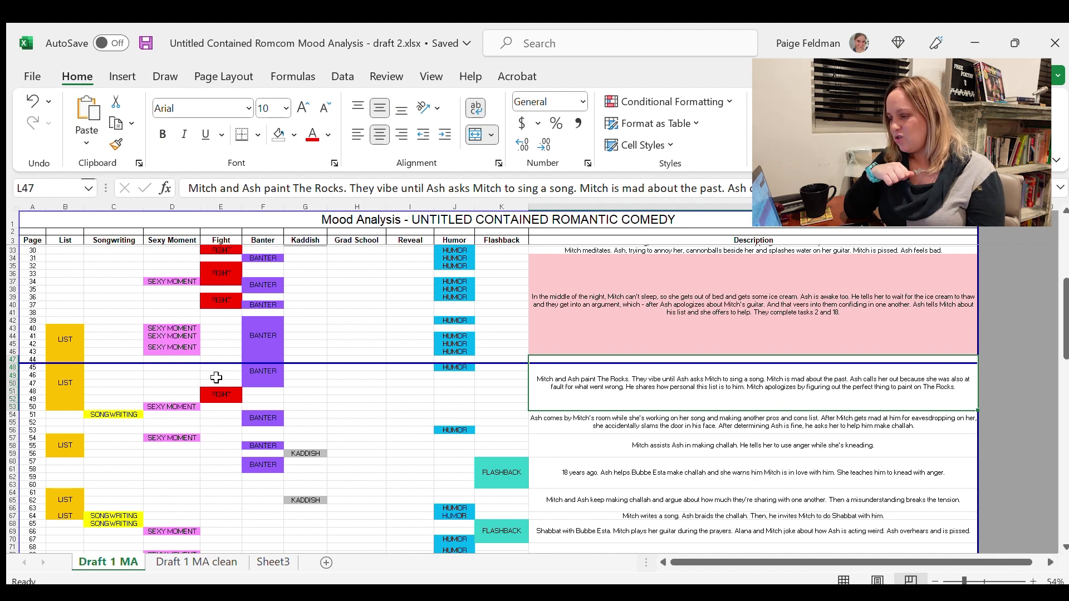
Follow the descriptions down from L47 to the pink Havdalah scene and select the afterglow description in L101
scroll(216, 378, down, 4)
scroll(413, 322, down, 3)
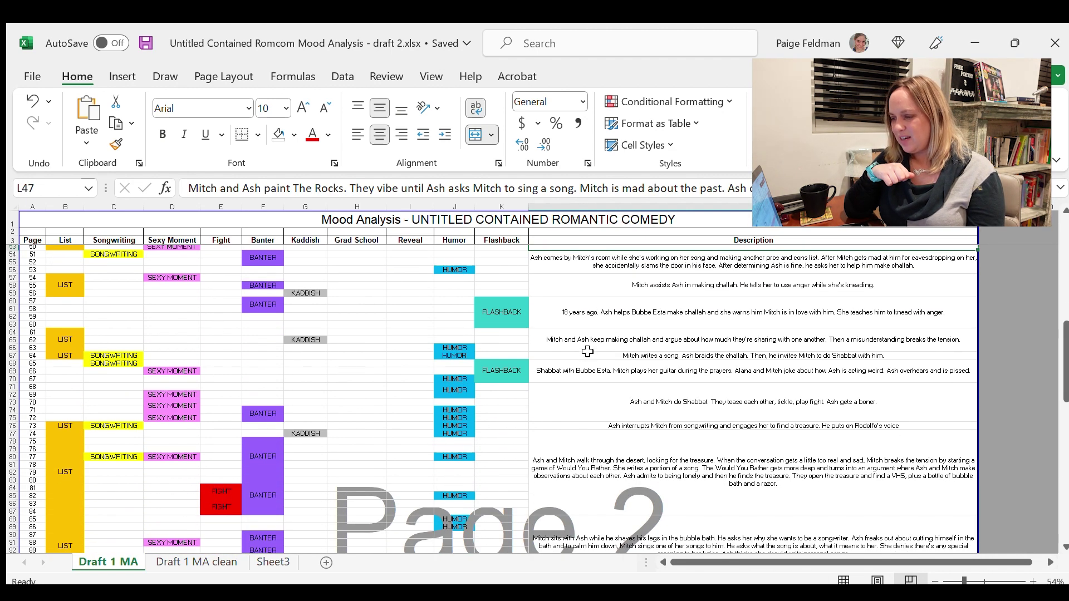
scroll(585, 353, down, 3)
scroll(587, 351, down, 8)
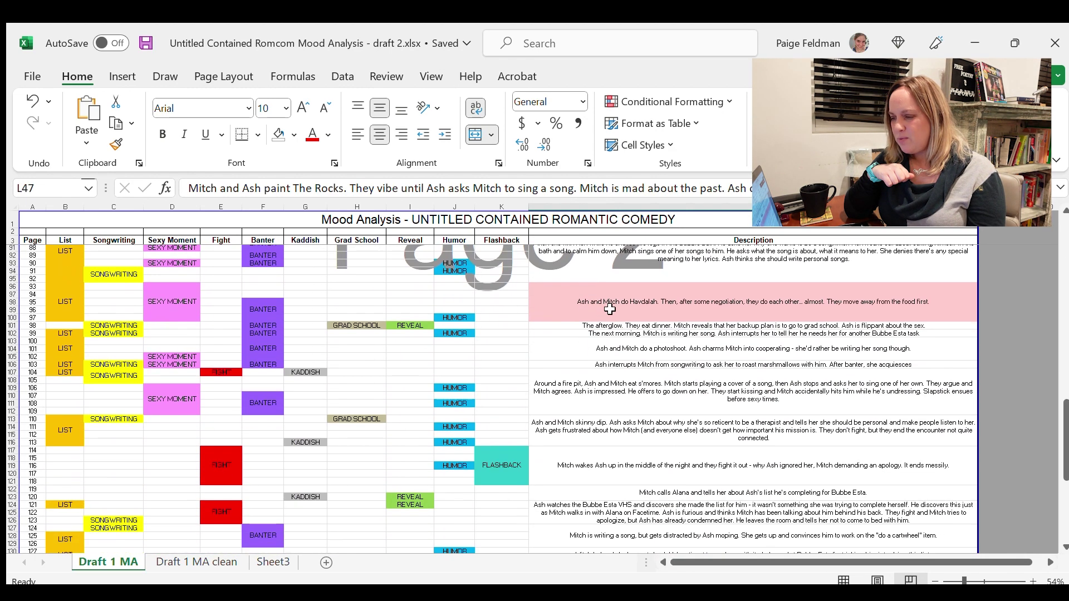
click(622, 291)
click(548, 325)
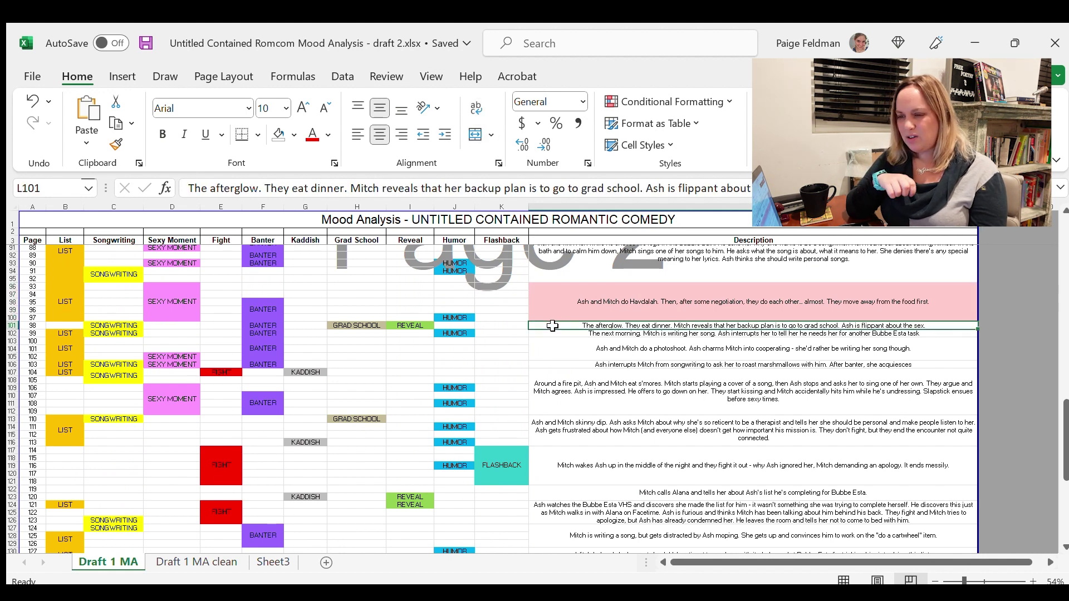
Trace the script's final section by selecting the descriptions in L136, L145 and L153
scroll(548, 384, down, 10)
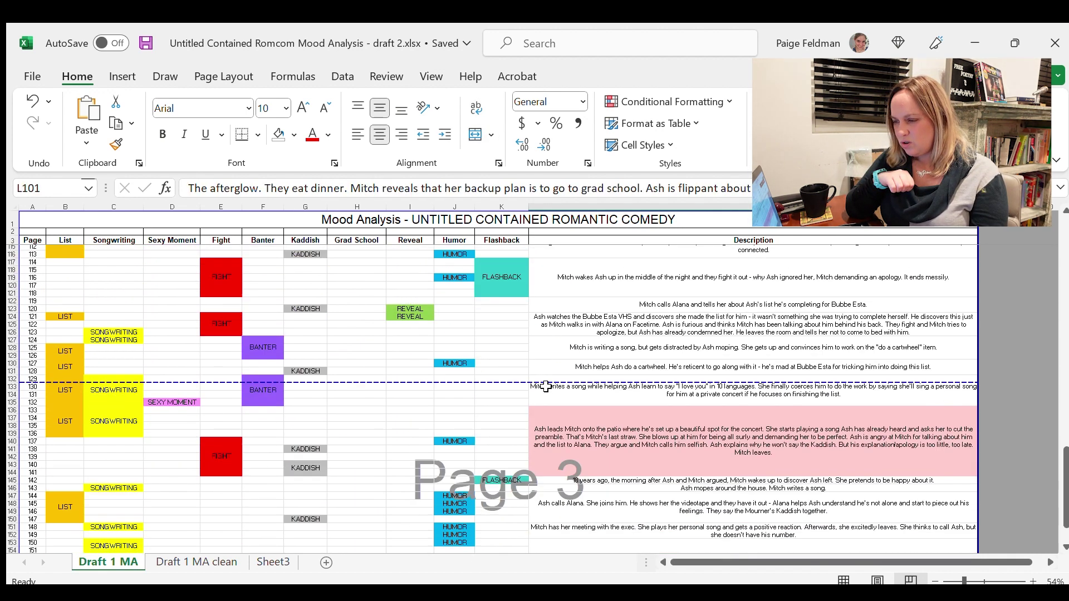
click(564, 351)
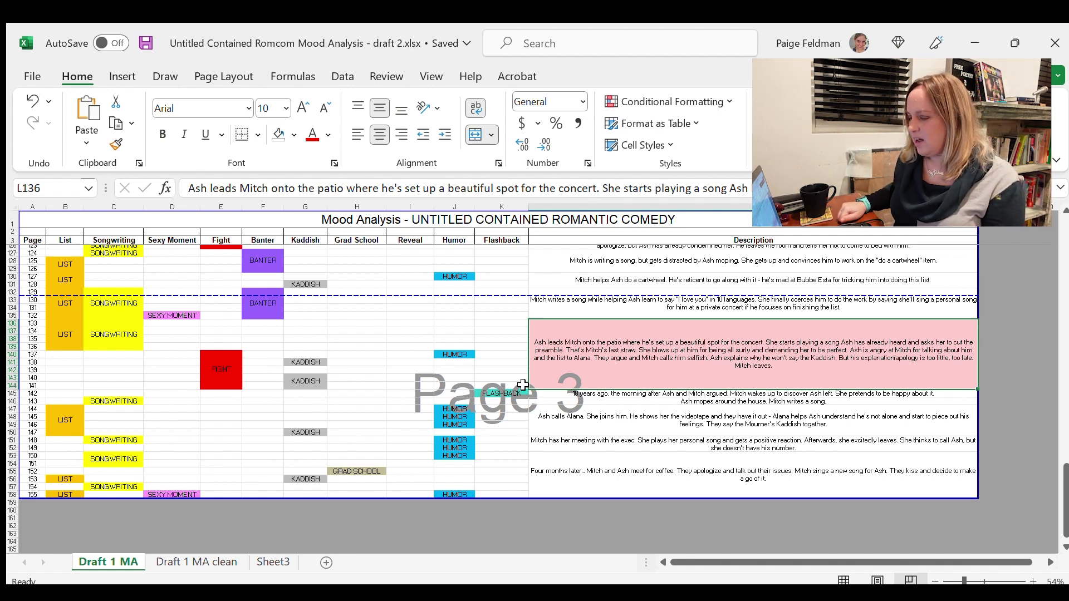
scroll(523, 385, up, 2)
scroll(523, 385, down, 2)
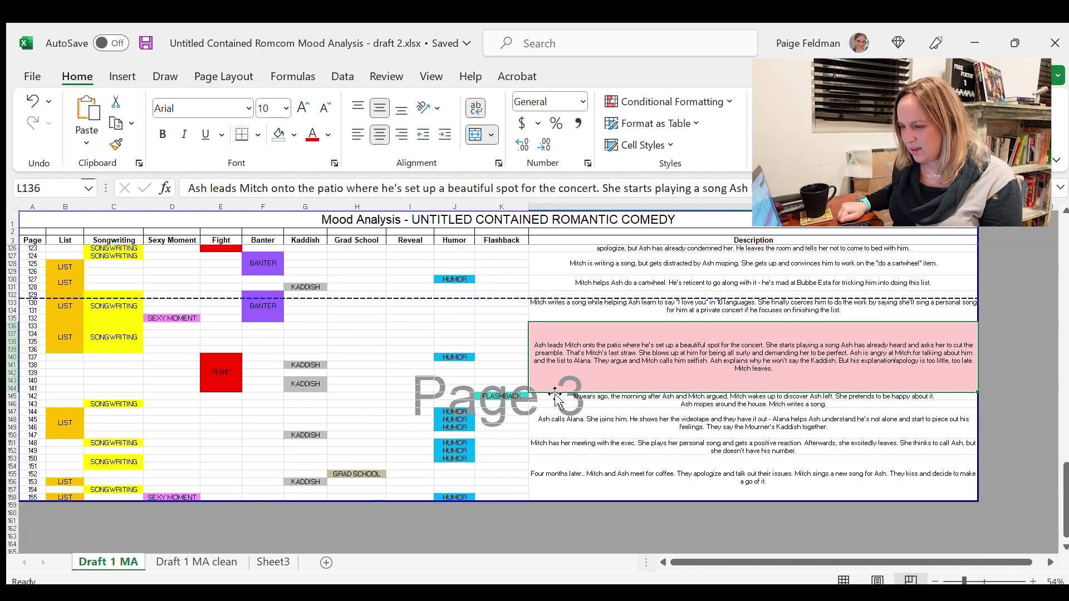
click(557, 397)
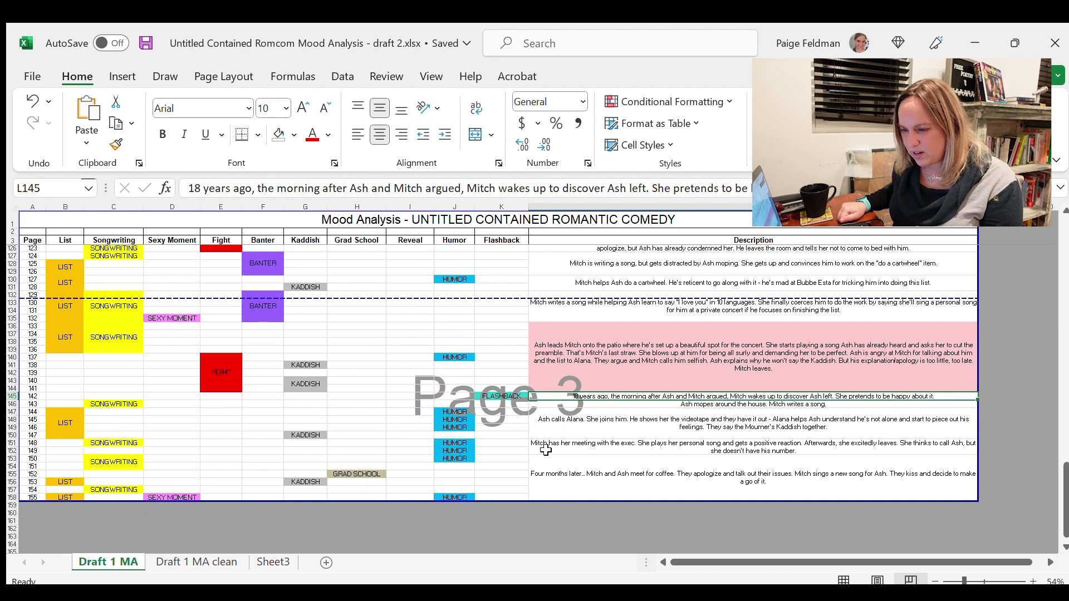
click(546, 494)
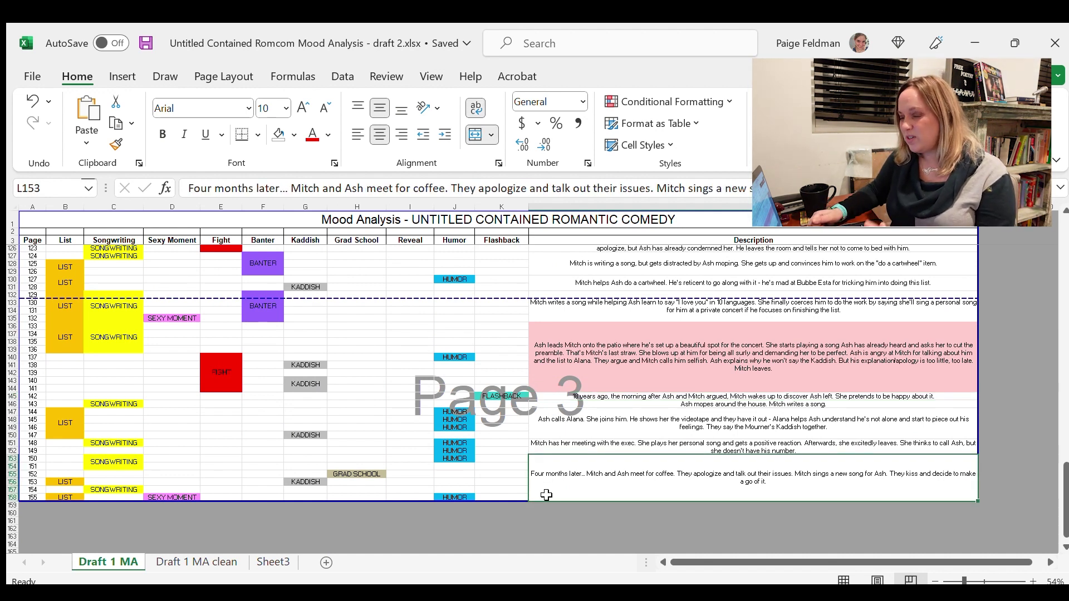
scroll(579, 351, up, 20)
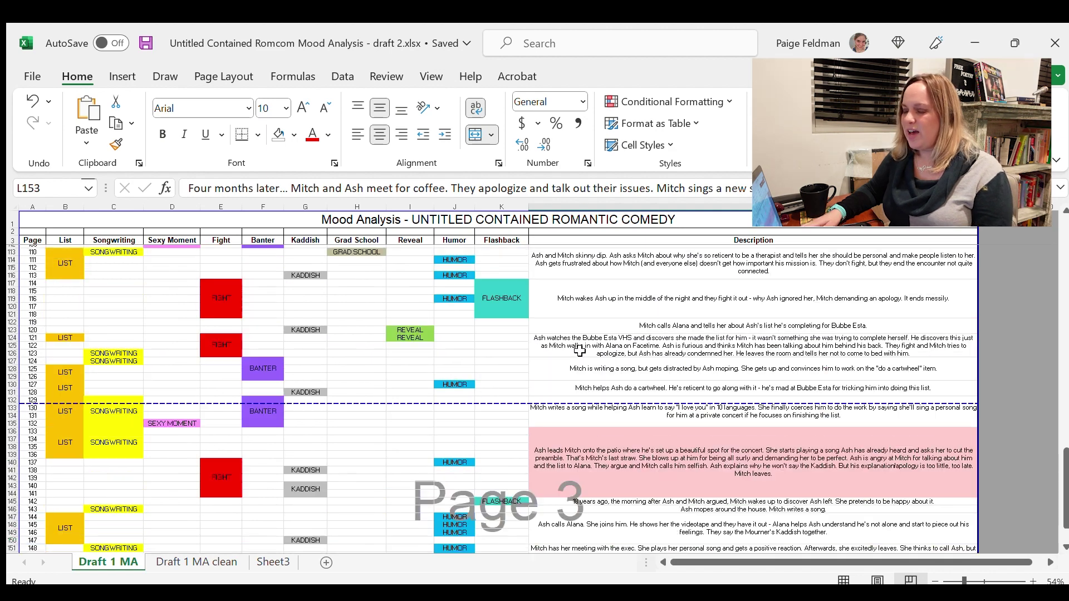
Select the guitar-playing description in L18, followed by the Shabbat description in L71
scroll(580, 350, up, 13)
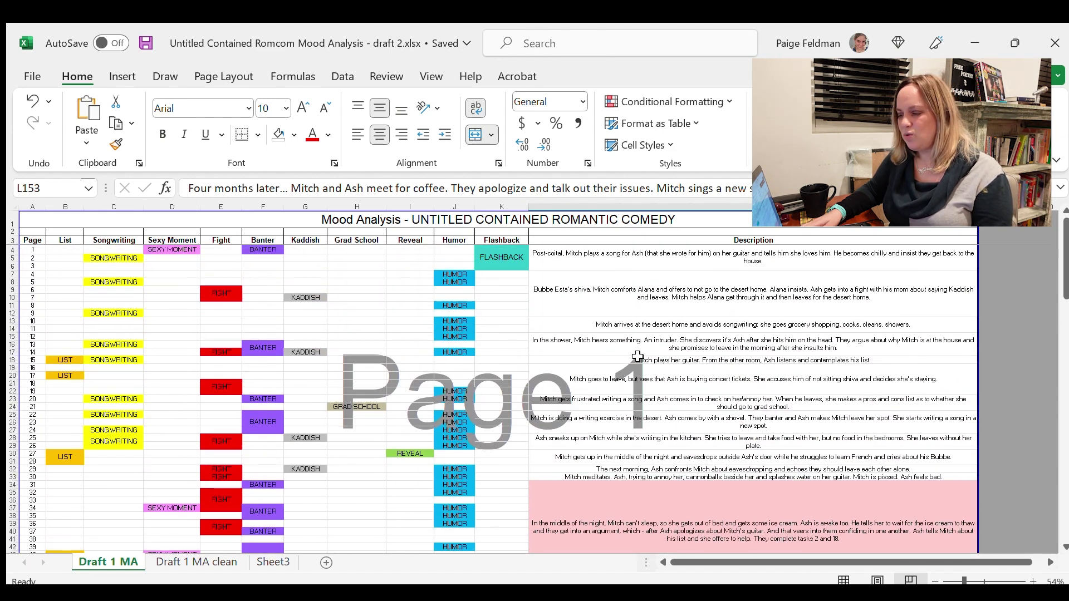
click(637, 356)
scroll(663, 498, down, 9)
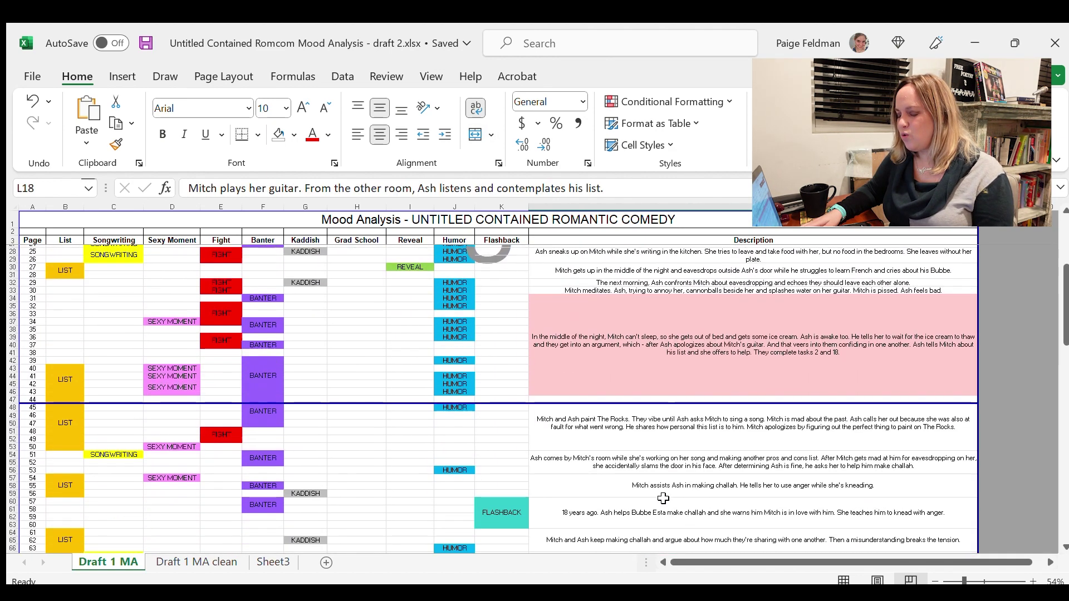
scroll(663, 498, down, 5)
click(663, 496)
Continue down the script by selecting the next-morning description in L102 and the skinny-dipping description in L113
scroll(663, 489, down, 14)
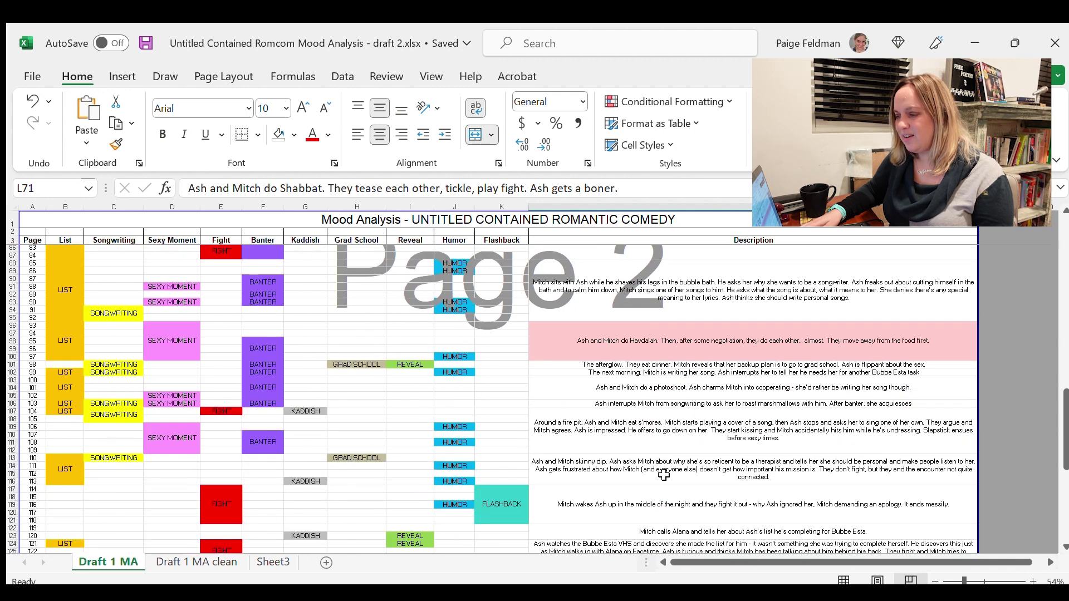
scroll(663, 475, down, 1)
click(694, 346)
scroll(696, 334, down, 7)
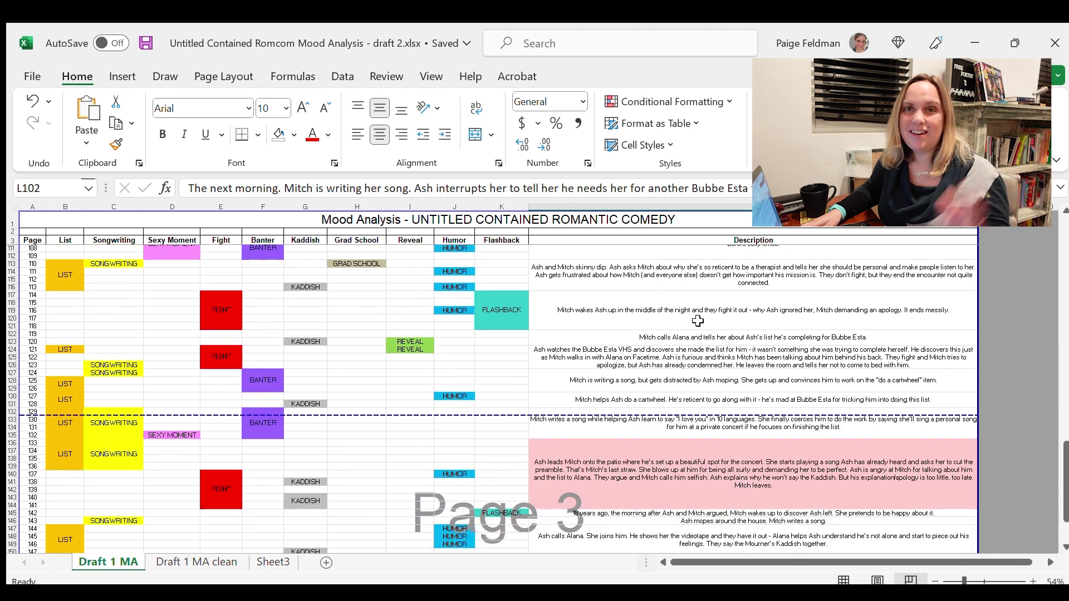
scroll(698, 321, up, 1)
click(698, 322)
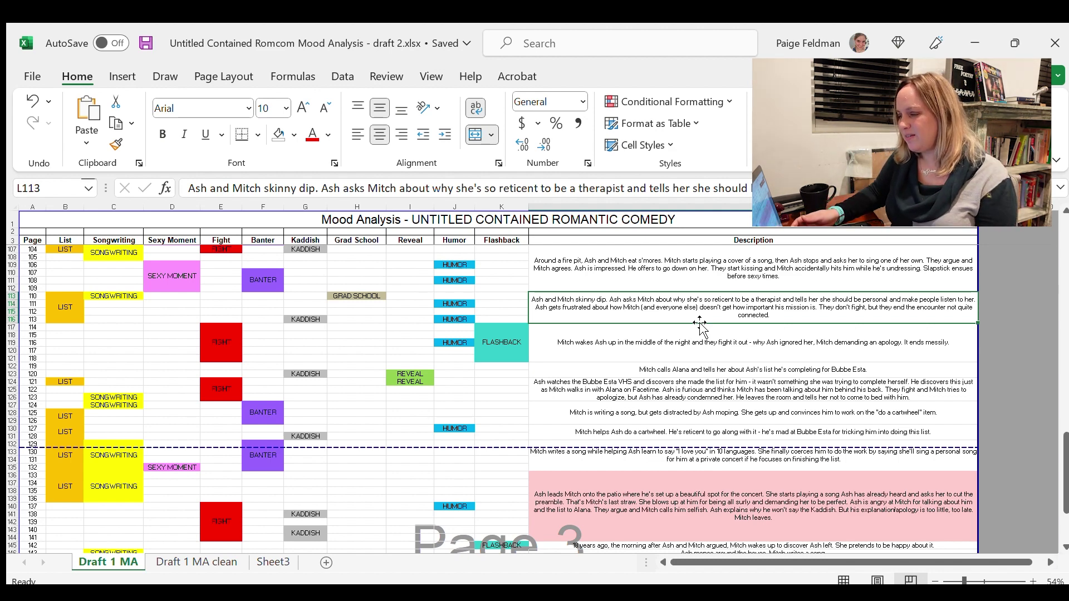
Return to the script's early pages and select the pink ice cream scene description in L34
scroll(700, 320, up, 20)
scroll(692, 384, down, 9)
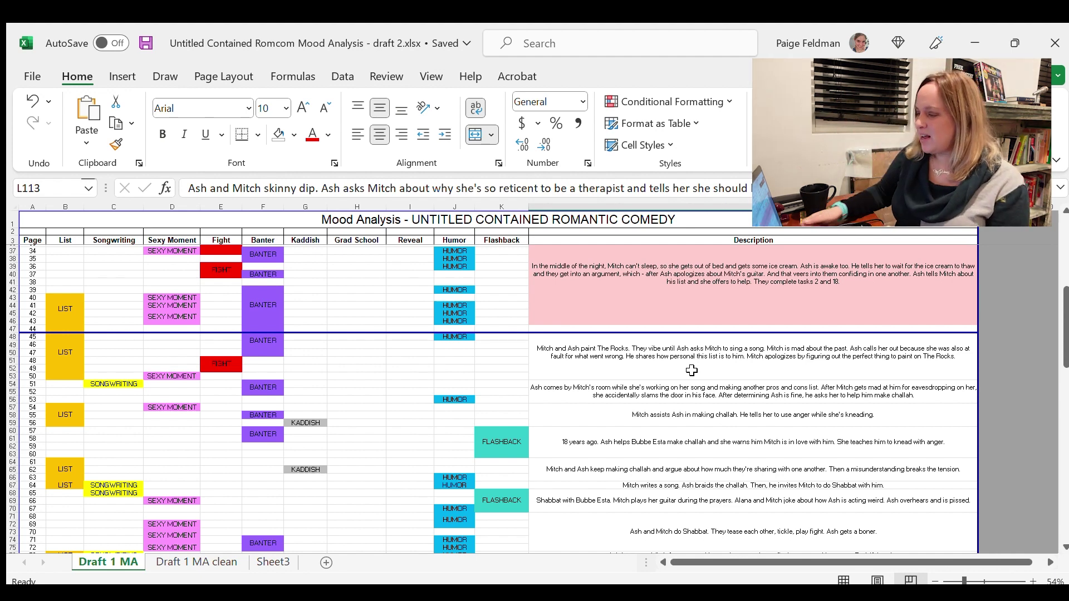
scroll(692, 370, up, 10)
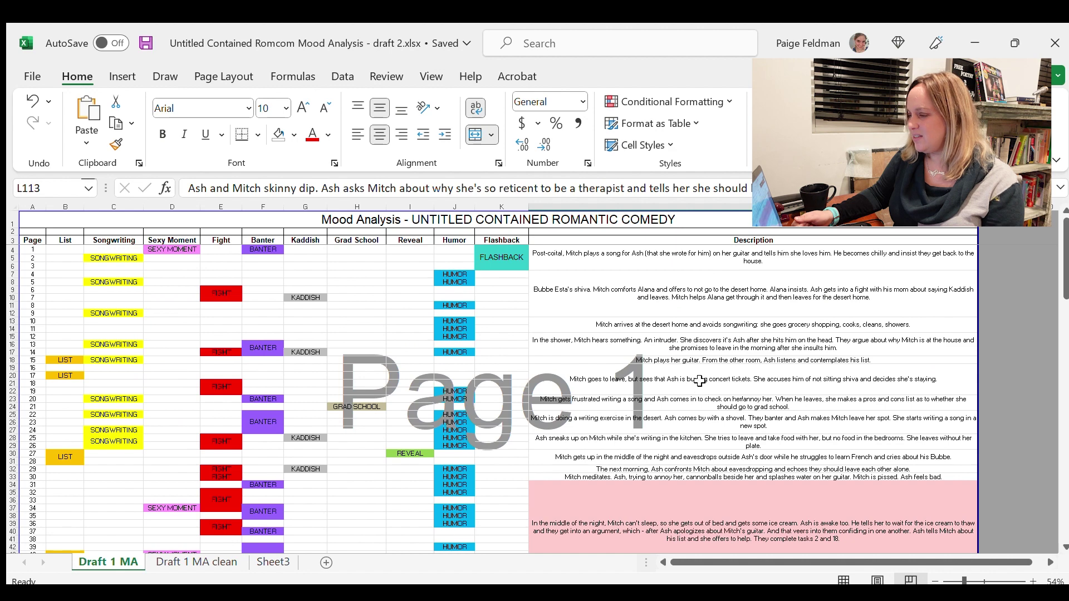
scroll(699, 381, down, 7)
scroll(699, 380, down, 4)
click(688, 300)
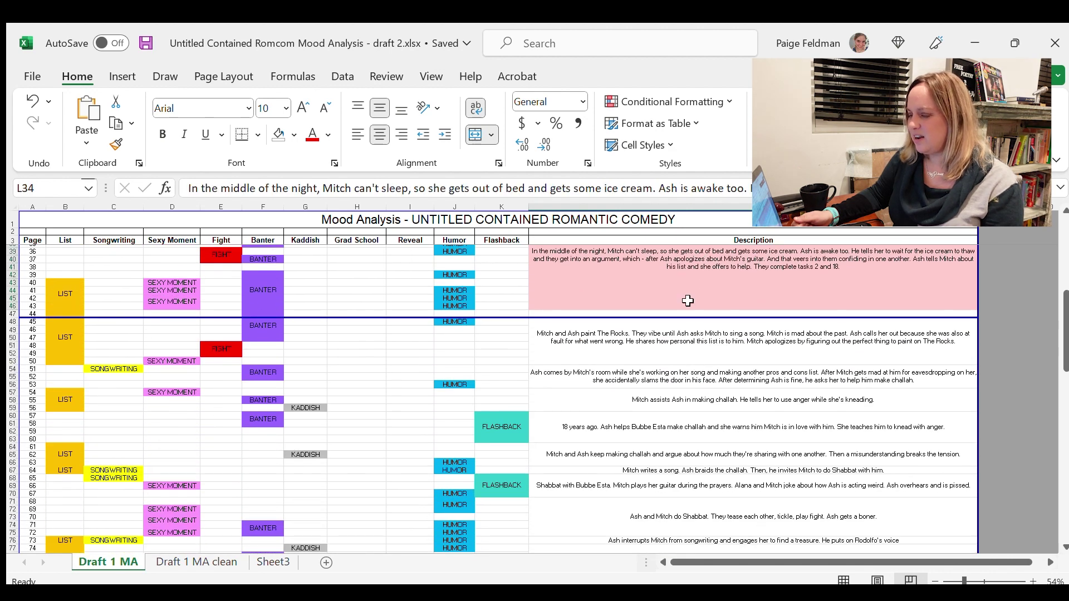
Examine how the mood blocks are spread from the pink Havdalah scene back to the script's opening pages
scroll(696, 392, down, 15)
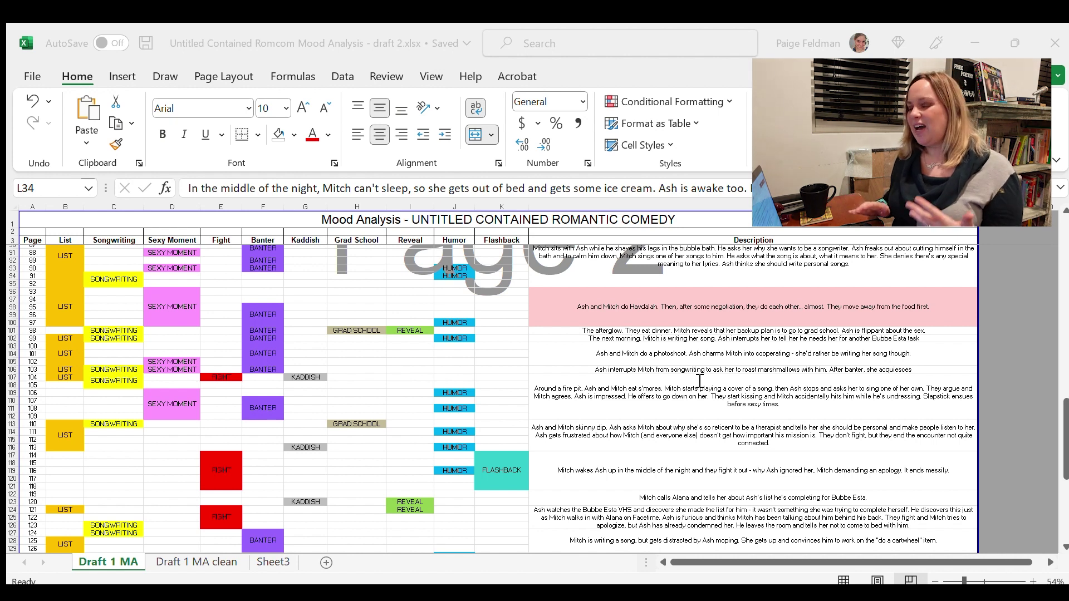
scroll(699, 381, up, 20)
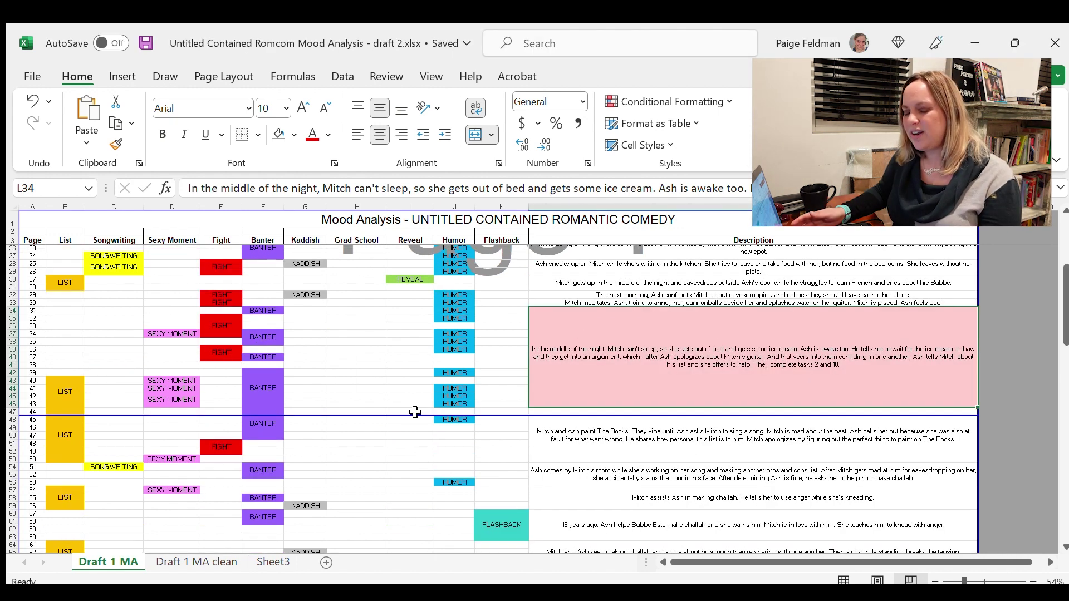
scroll(304, 376, up, 6)
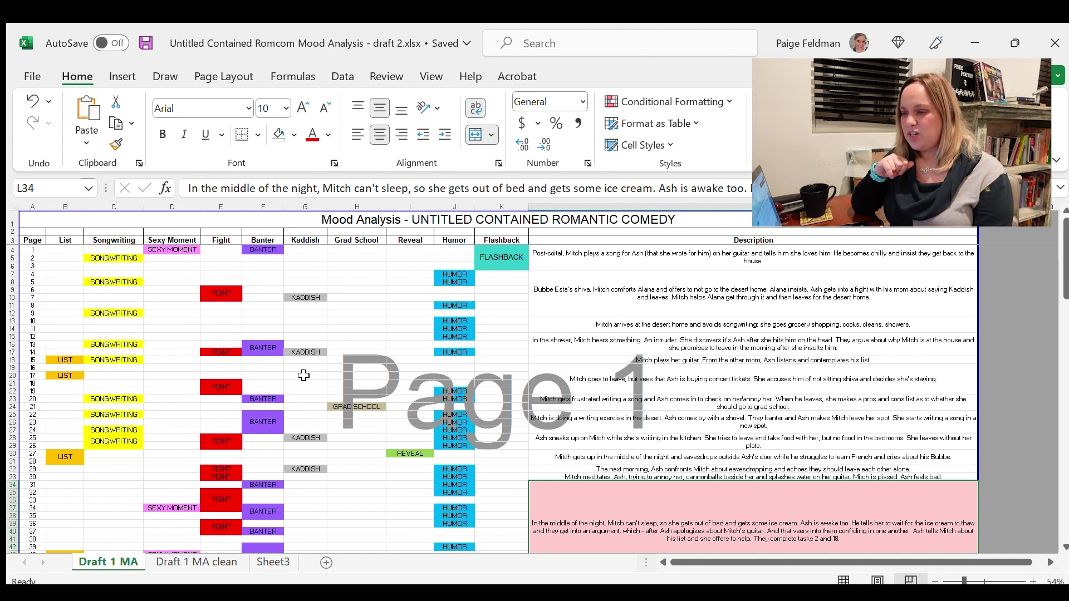
scroll(281, 395, down, 1)
scroll(280, 395, down, 4)
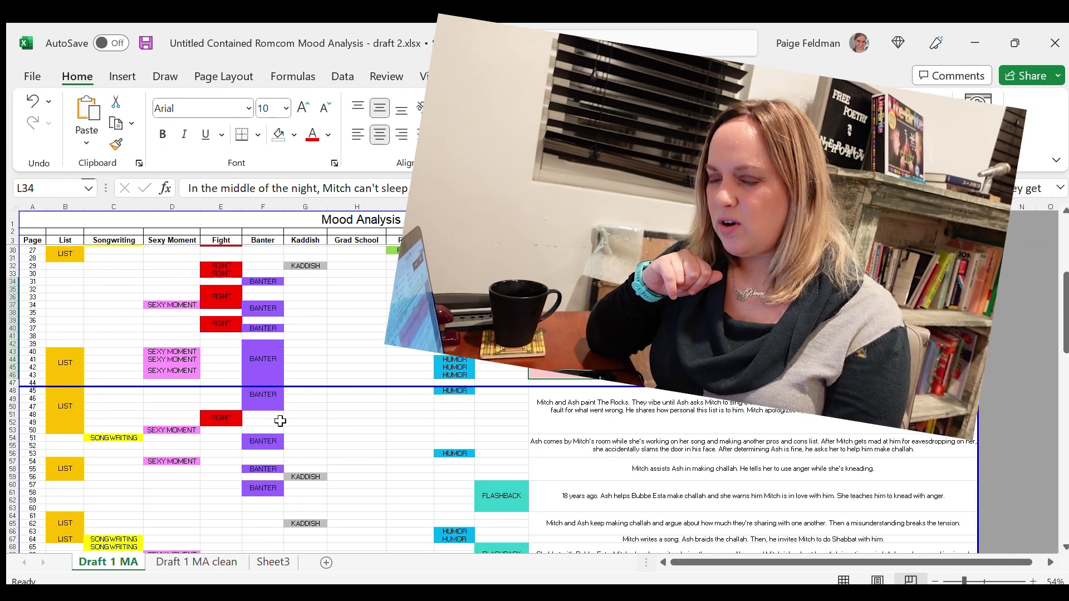
scroll(280, 421, up, 1)
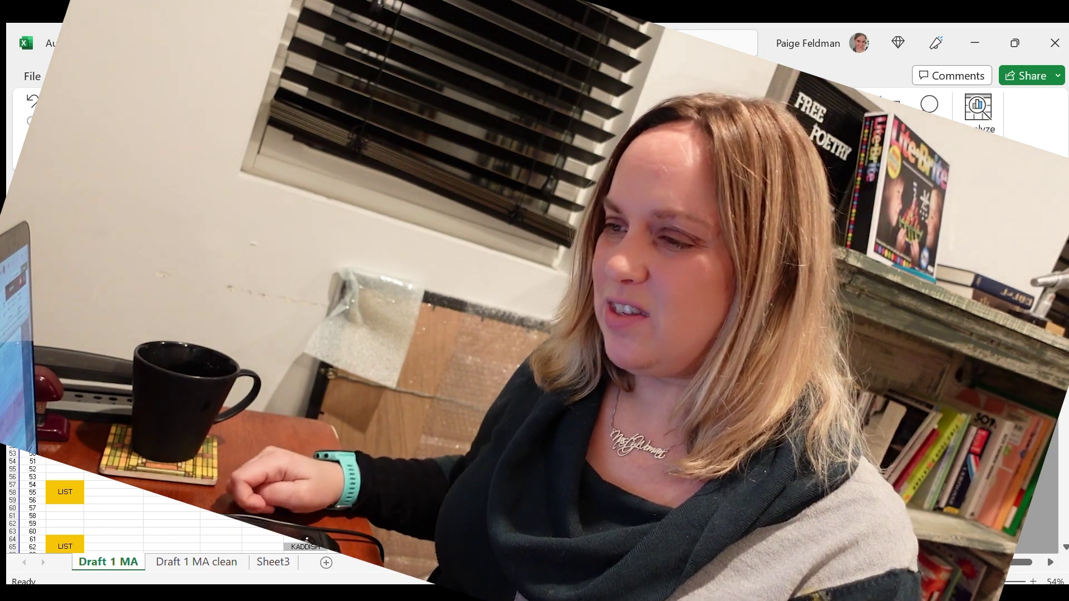
scroll(123, 372, up, 9)
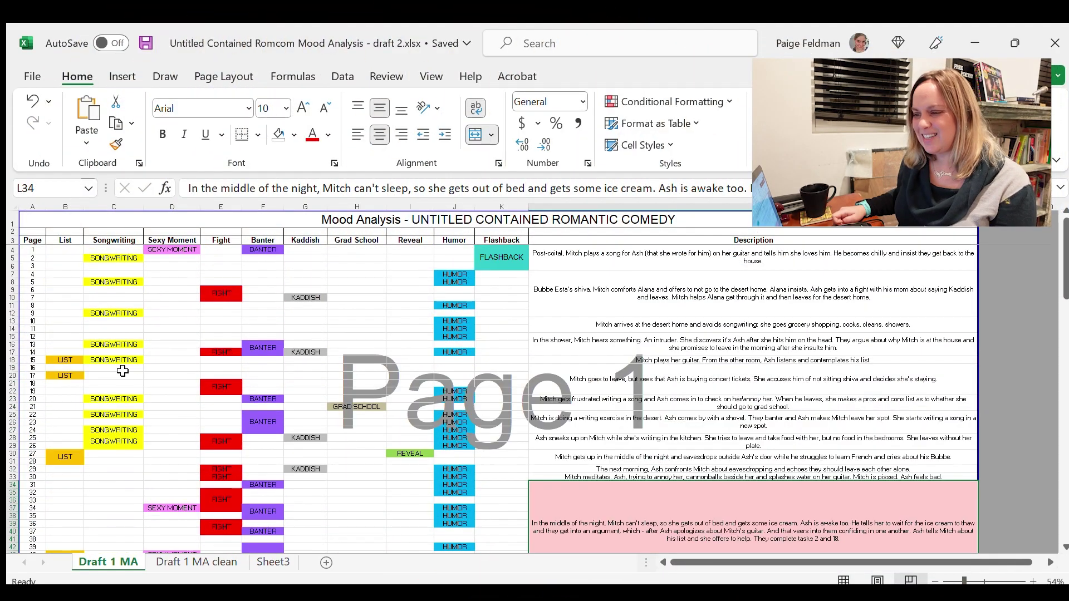
scroll(122, 370, down, 1)
scroll(123, 369, up, 1)
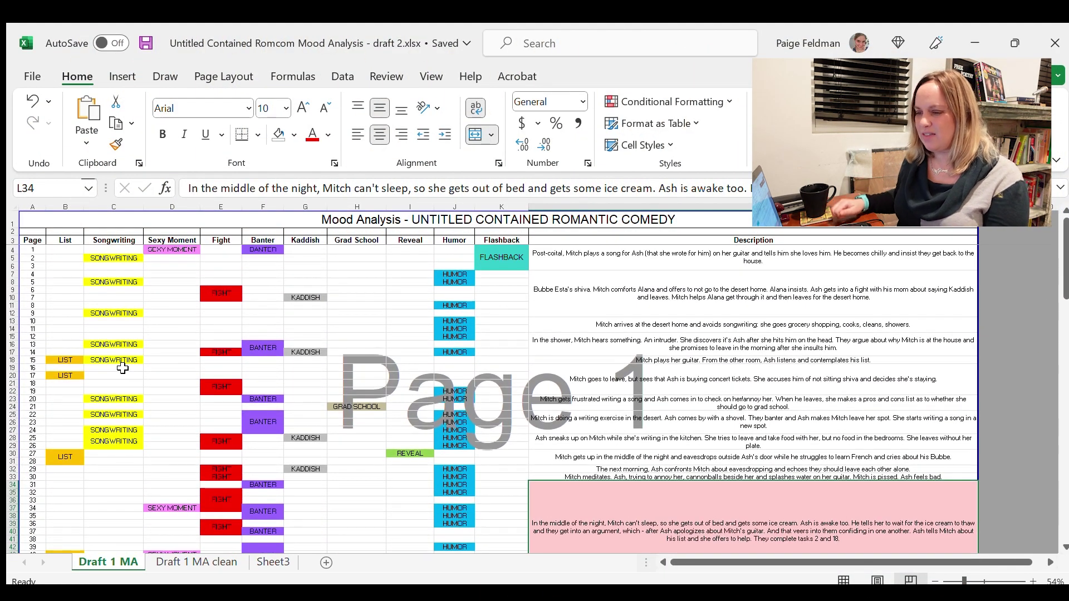
Inspect the early moods by selecting Banter in F16, Songwriting in C8, and the page 10 cells from E13 to G13
click(255, 349)
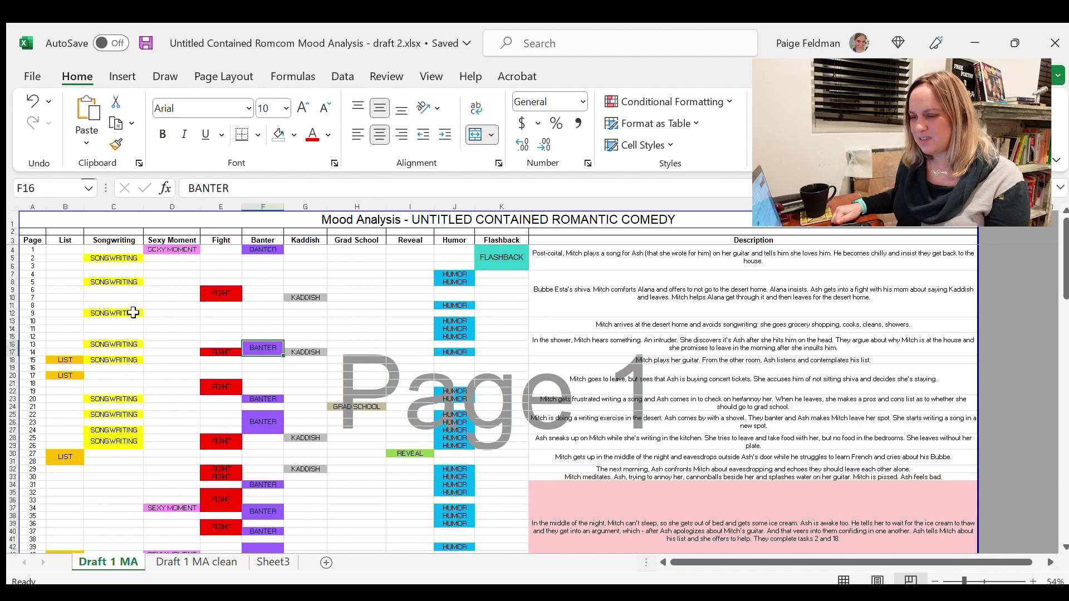
click(135, 285)
scroll(204, 409, down, 2)
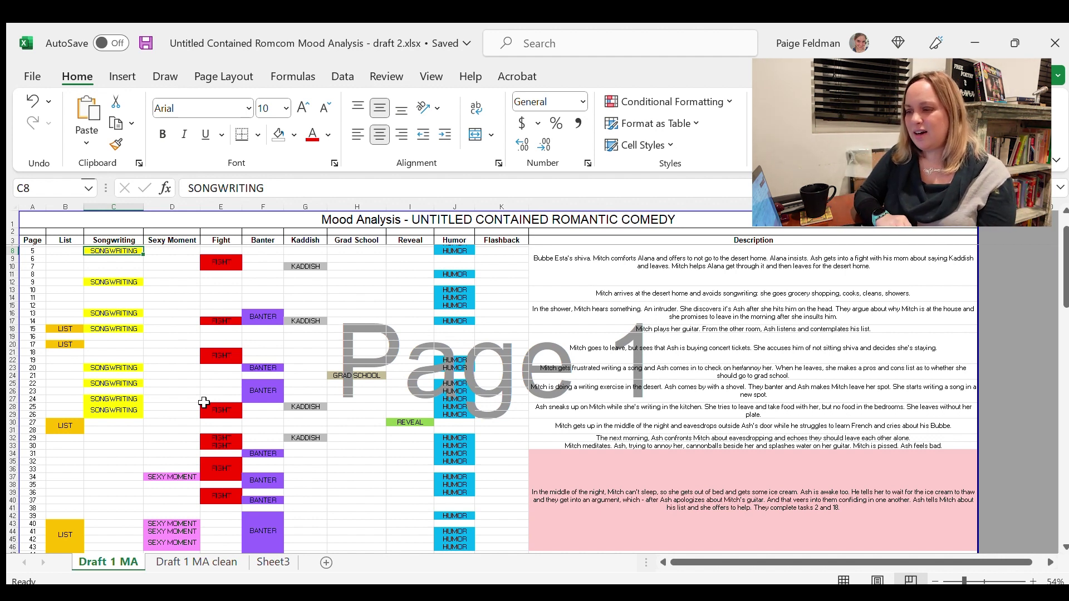
click(220, 291)
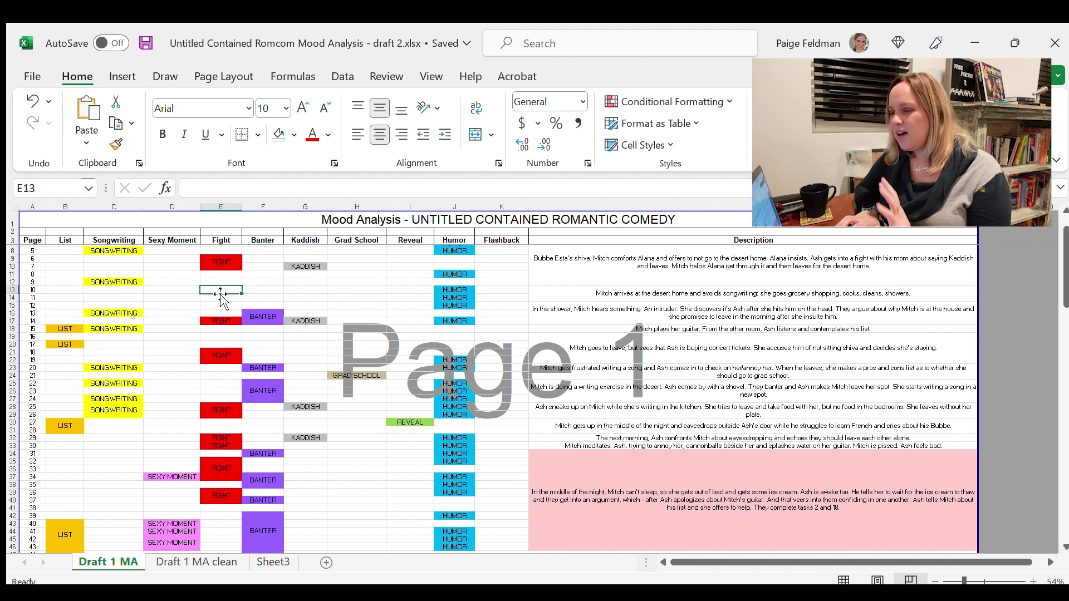
key(Right)
key(Right)
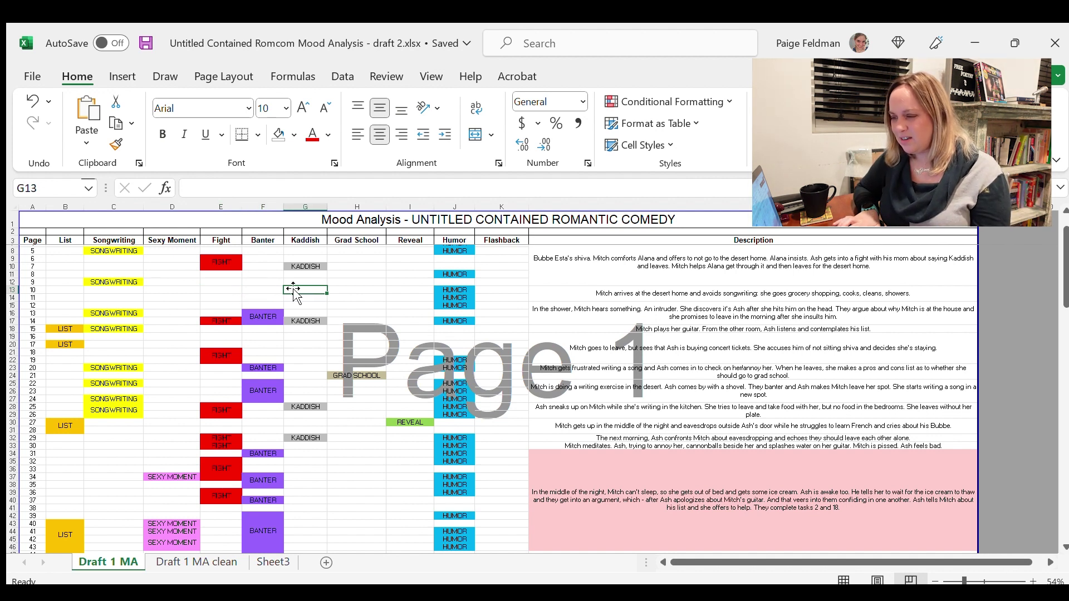
Trace the page 20 row from the Reveal cell I23 back across to the Songwriting cell C23
scroll(278, 332, down, 1)
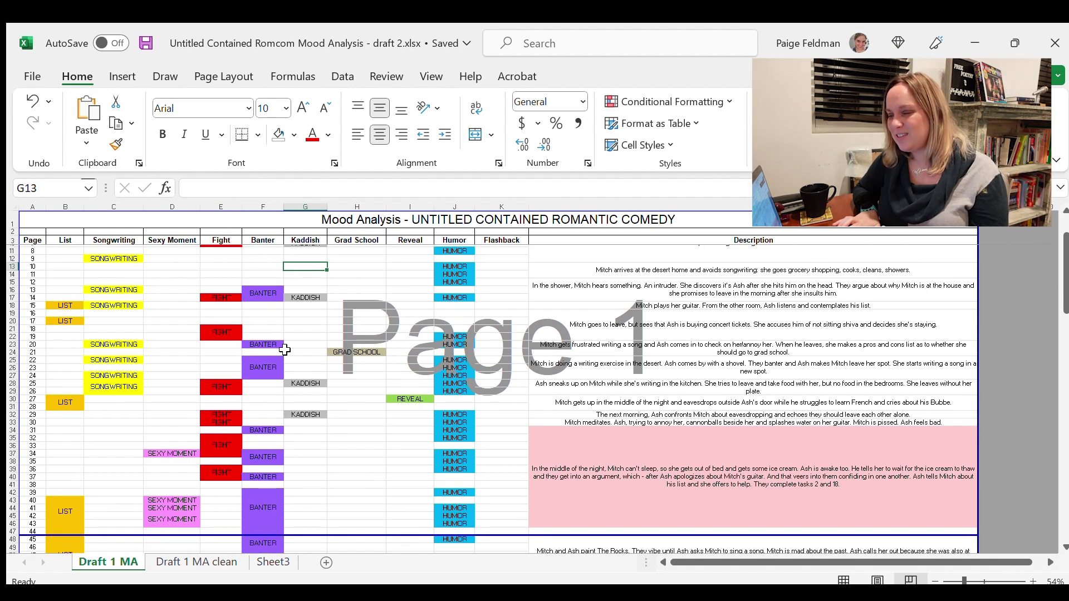
scroll(284, 345, down, 1)
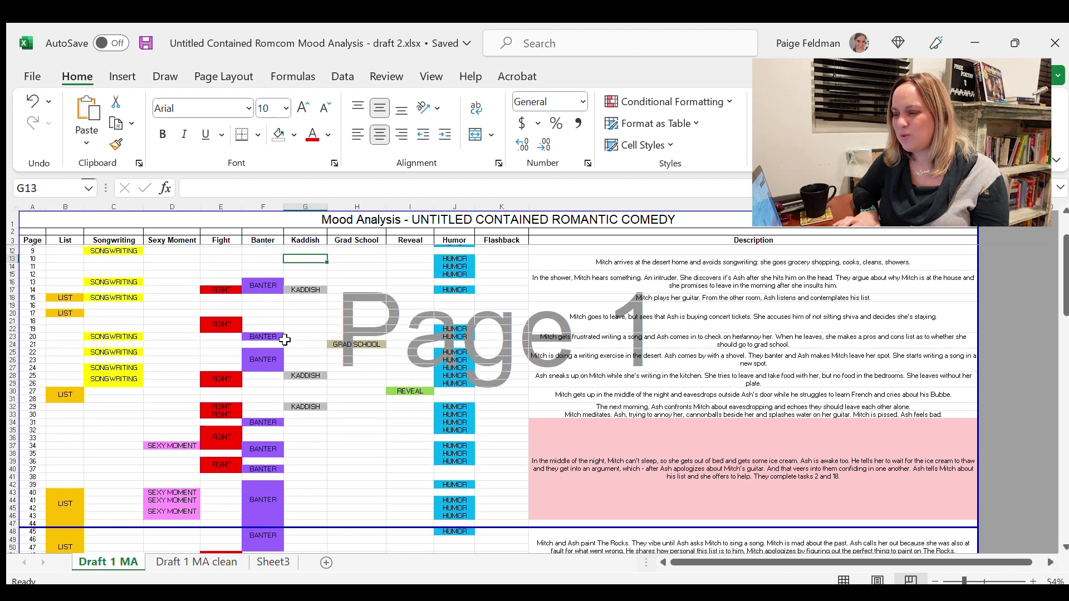
click(399, 337)
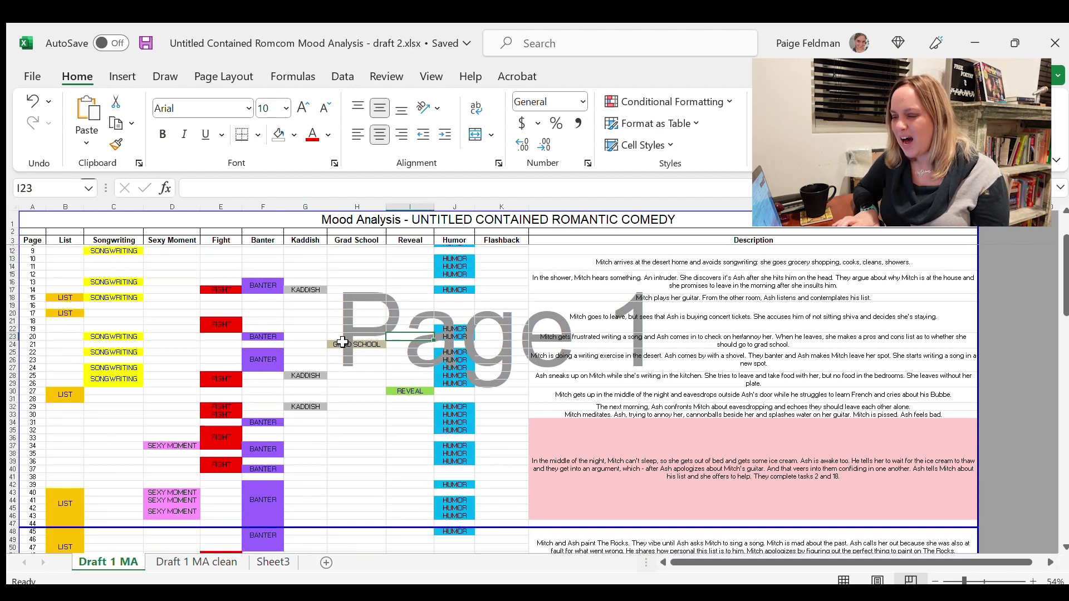
key(Left)
key(Left)
key(Left)
key(Left)
key(Left)
key(Left)
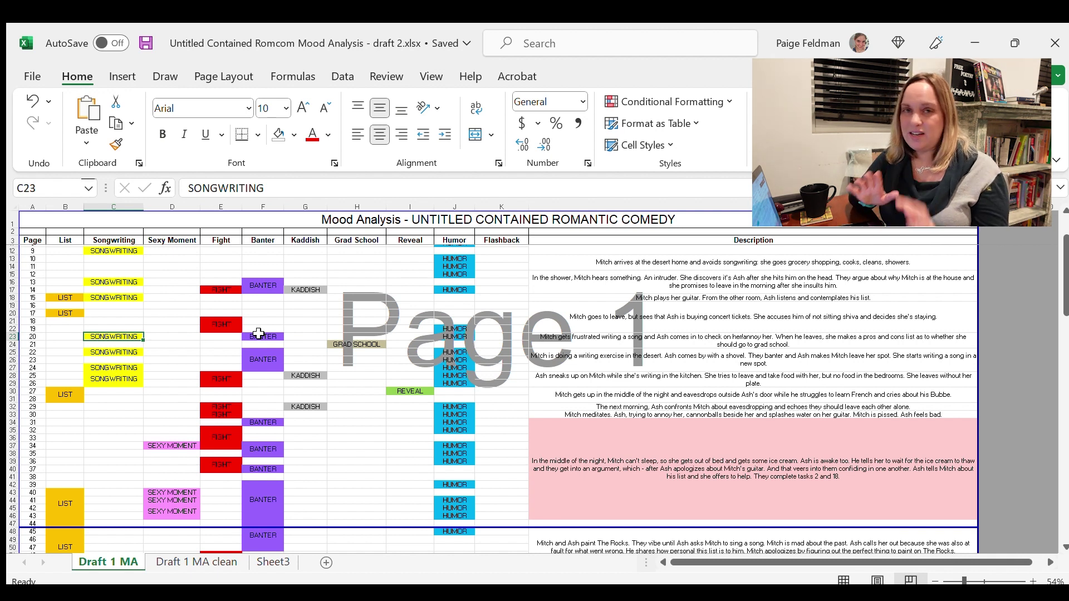
Trace the page 15 row from the Songwriting cell C18 across the mood columns, ending on Banter in F16
scroll(259, 333, up, 3)
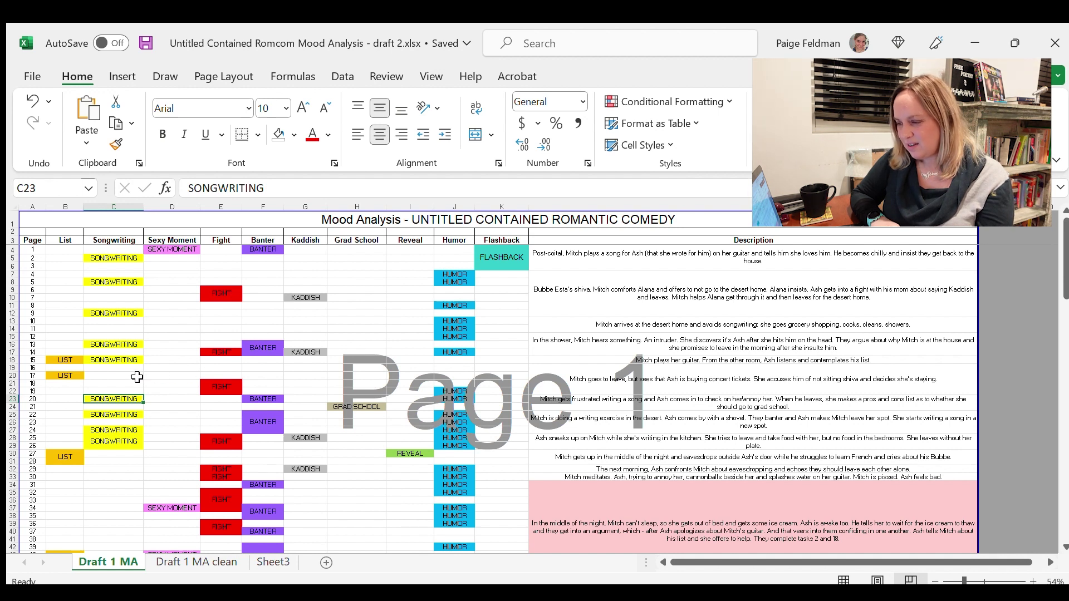
click(124, 362)
key(Right)
key(Right)
key(Right)
key(Right)
key(Right)
key(Left)
key(Left)
key(Up)
key(Up)
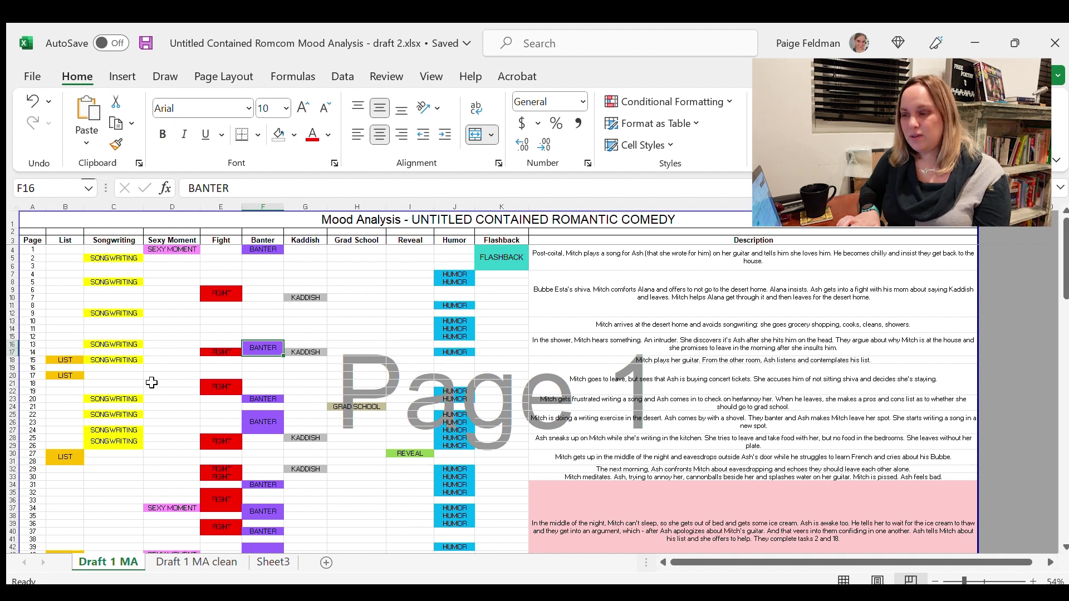
Move from the Banter block down to the page 16 row and trace it from E19 to C19
key(Down)
key(Left)
key(Left)
key(Right)
key(Down)
key(Down)
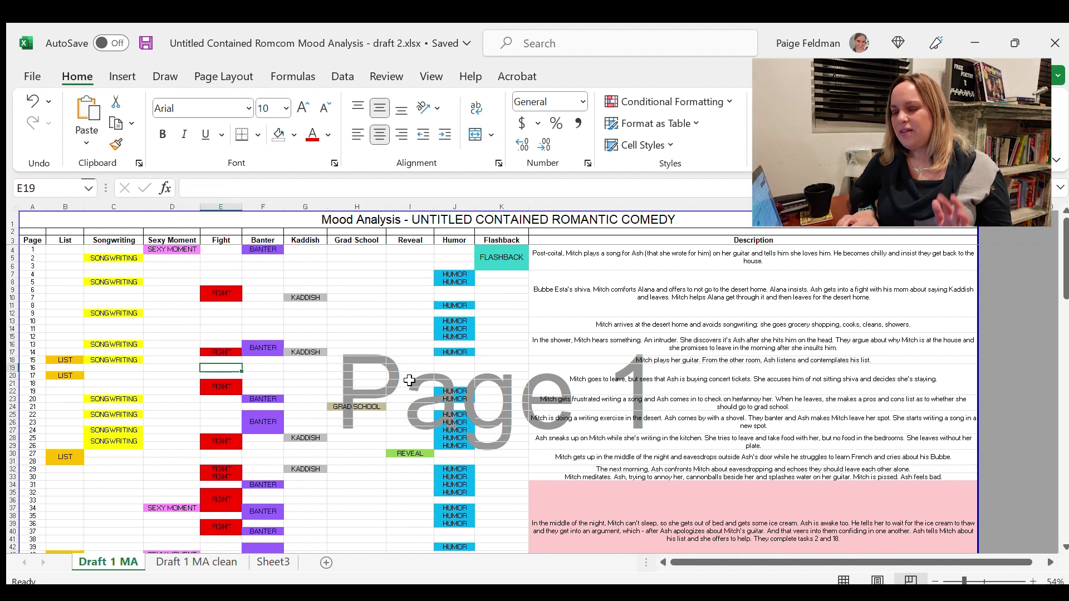
key(Left)
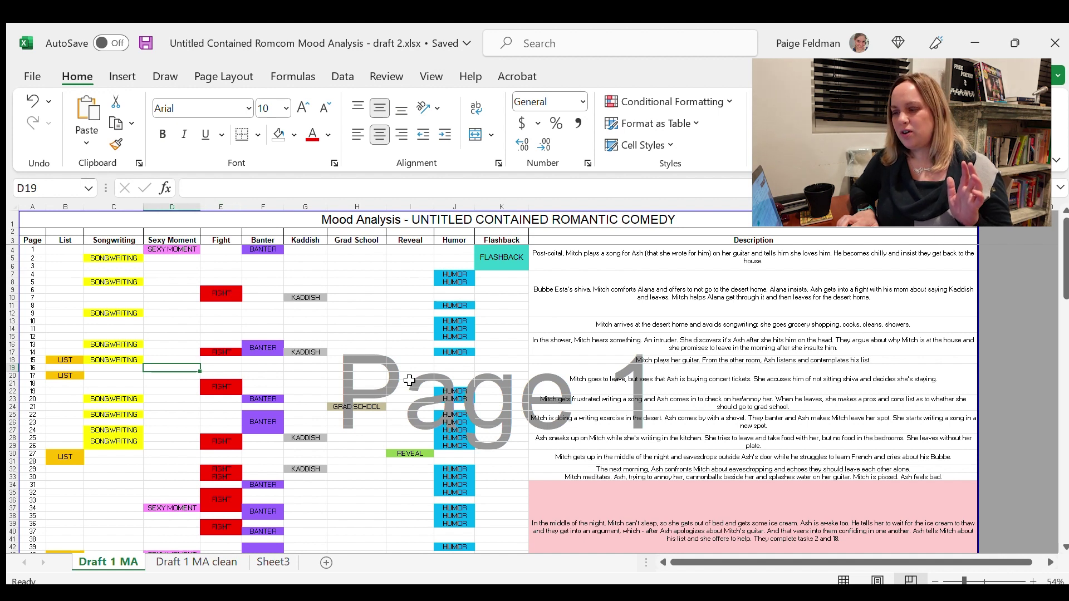
key(Left)
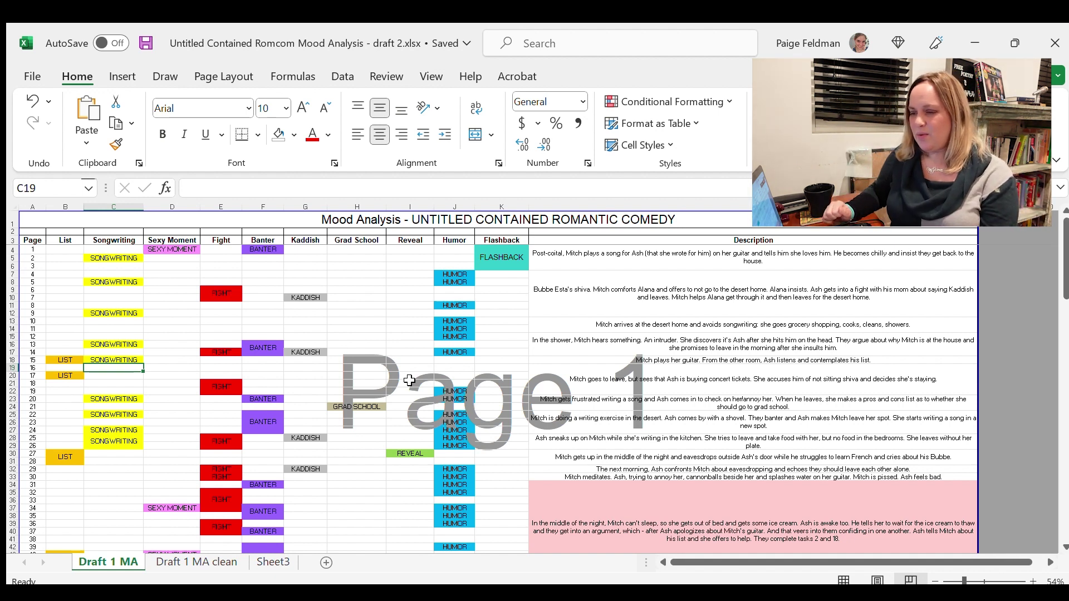
Go to the rows after the pink Havdalah scene and select the Songwriting column cell C103 for page 100
scroll(128, 442, down, 5)
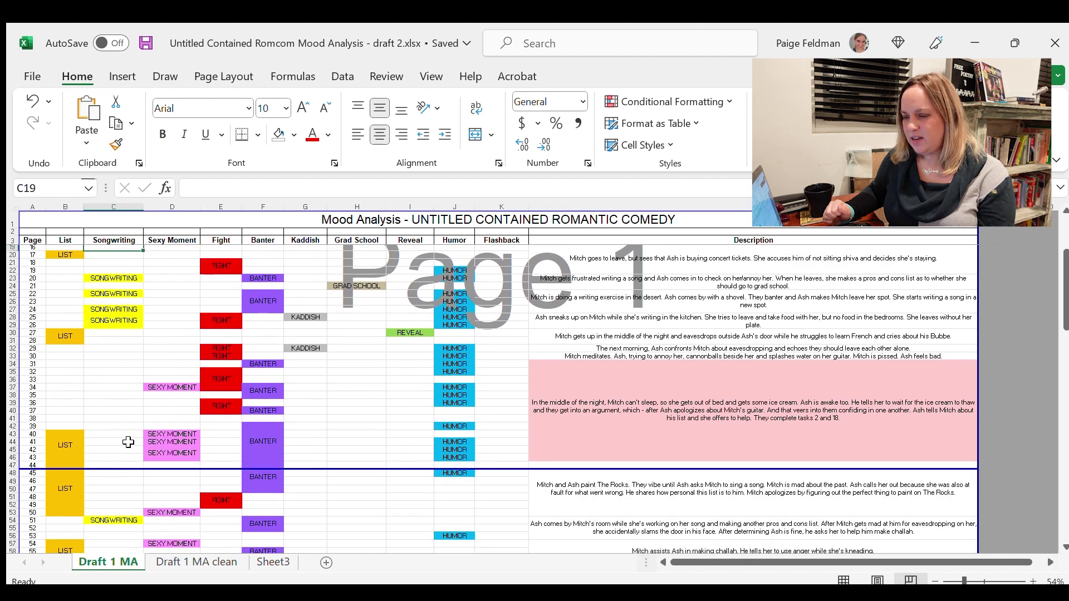
scroll(128, 441, down, 20)
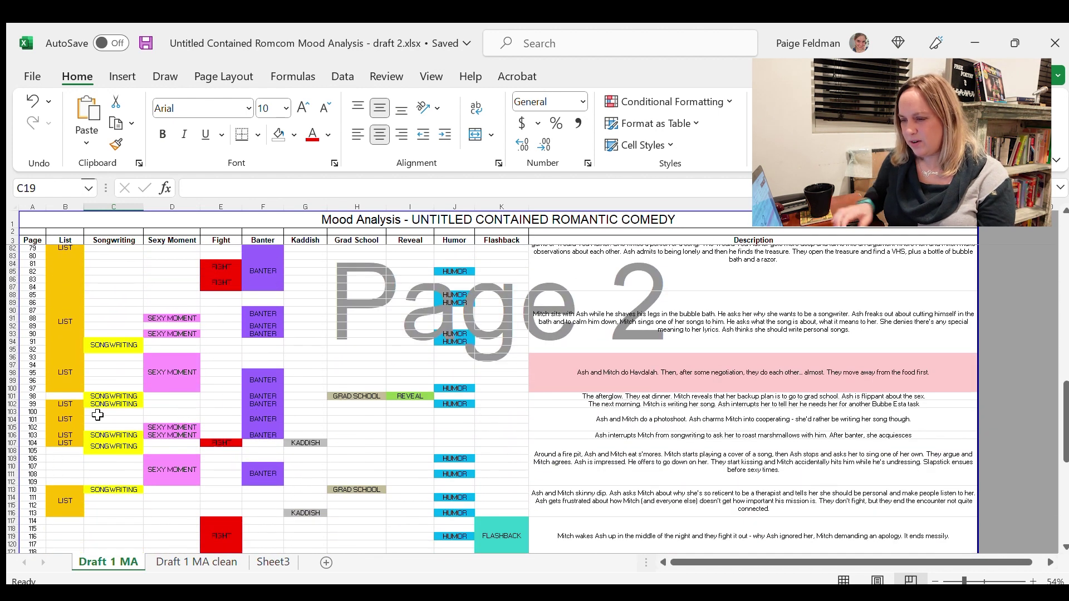
click(66, 415)
key(Right)
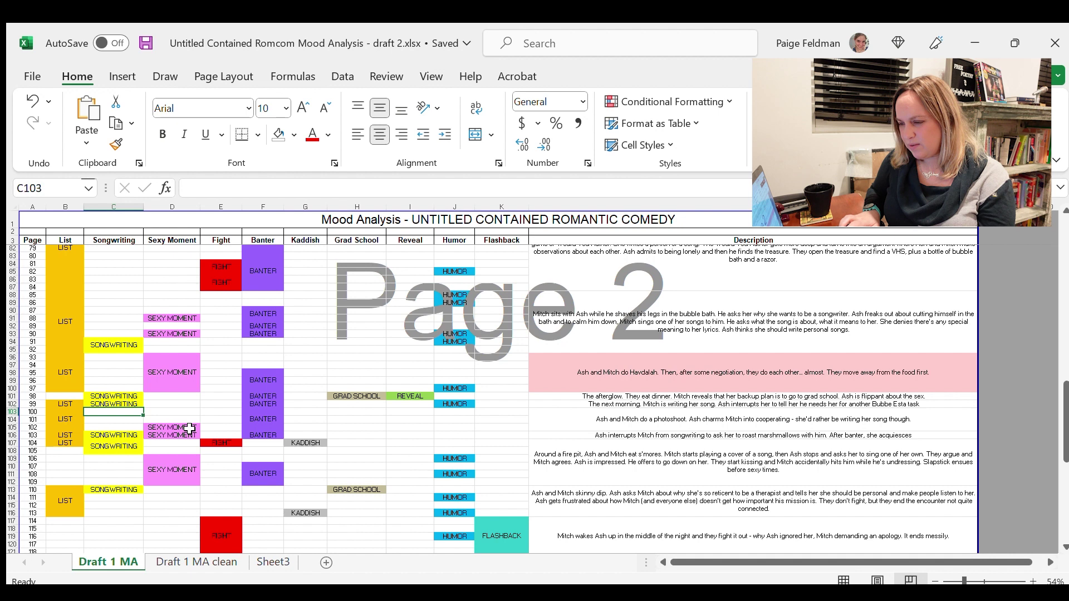
Trace the page 99 row across the mood columns from Songwriting in C102 to Humor in J102
key(Up)
key(Right)
key(Right)
key(Right)
key(Right)
key(Right)
key(Right)
key(Right)
Trace the page 98 row from J101 back to the List cell B101, ending on Songwriting in C101
key(Up)
key(Left)
key(Left)
key(Left)
key(Left)
key(Left)
key(Left)
key(Left)
key(Left)
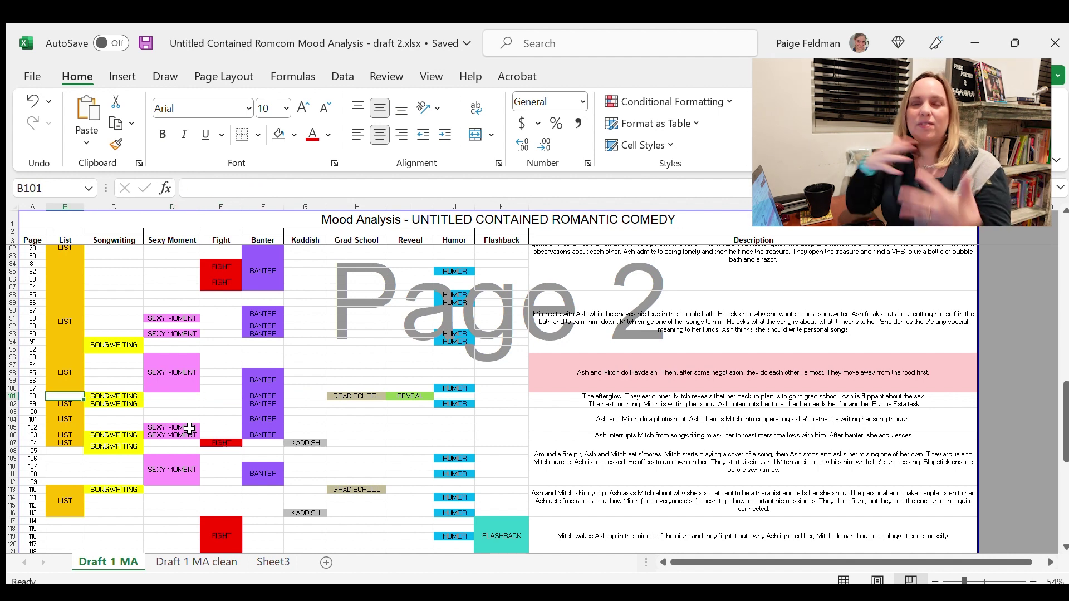
key(Right)
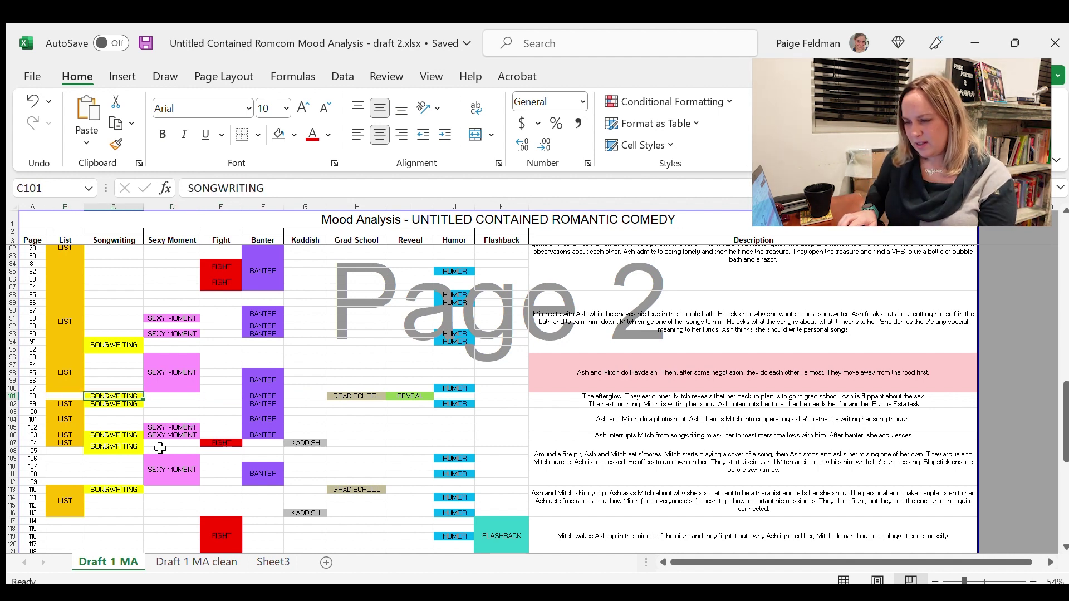
Trace the page 103 row from Songwriting in C106 through Banter in F106 to the Humor column
click(122, 438)
key(Right)
key(Right)
key(Right)
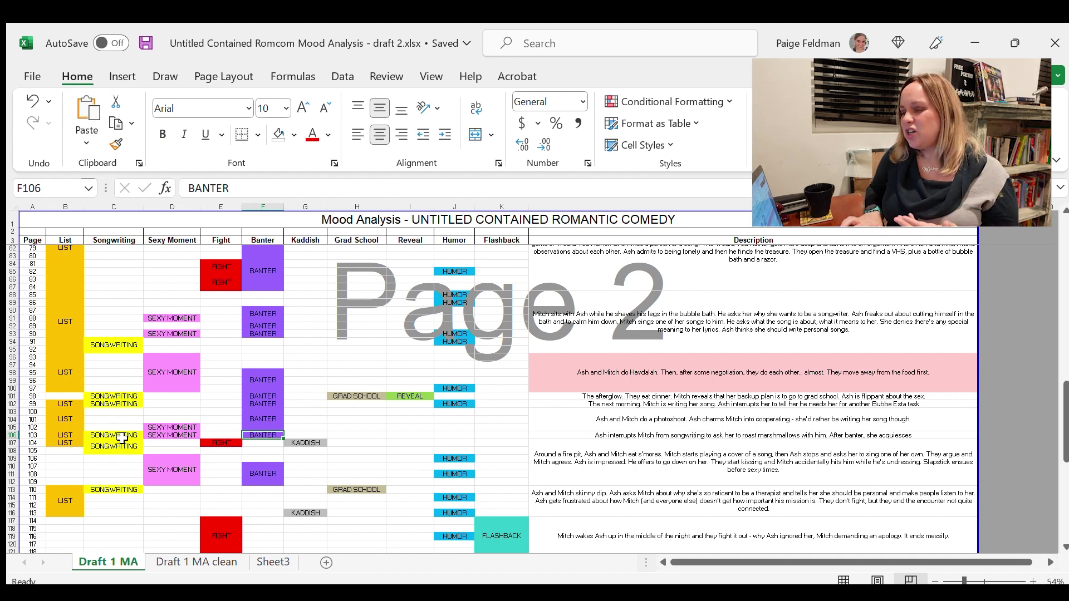
key(Right)
key(Right)
key(Right)
key(Right)
Move up the Humor column to the page 98 row and check the Reveal cell, ending on J101
key(Up)
key(Up)
key(Up)
key(Up)
key(Up)
key(Left)
key(Right)
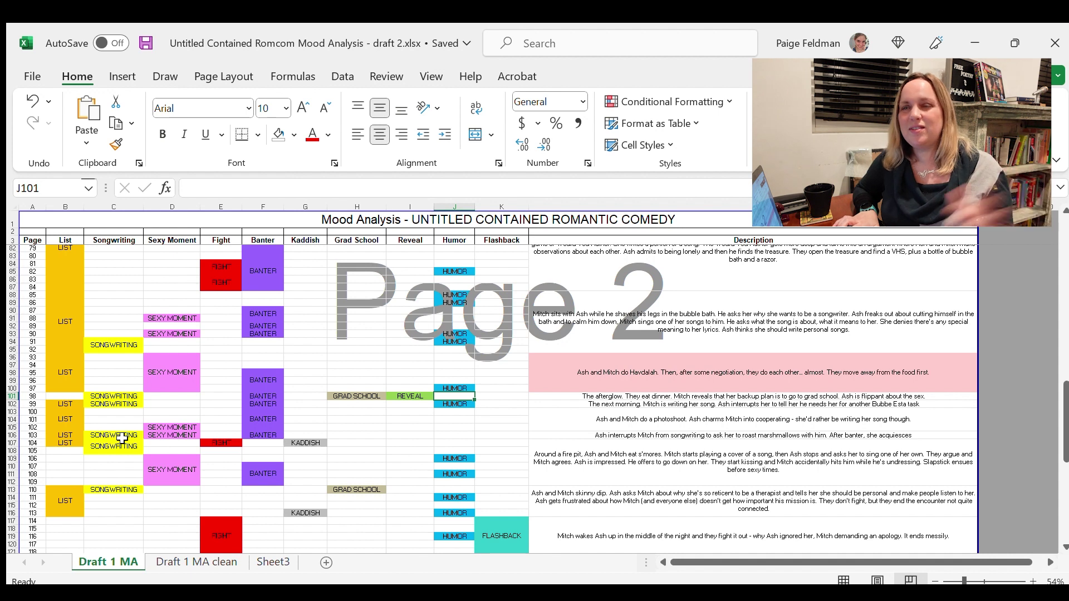
Trace the page 98 row from the Humor column back through Reveal and Grad School to the Banter cell F101
key(Left)
key(Left)
key(Left)
key(Left)
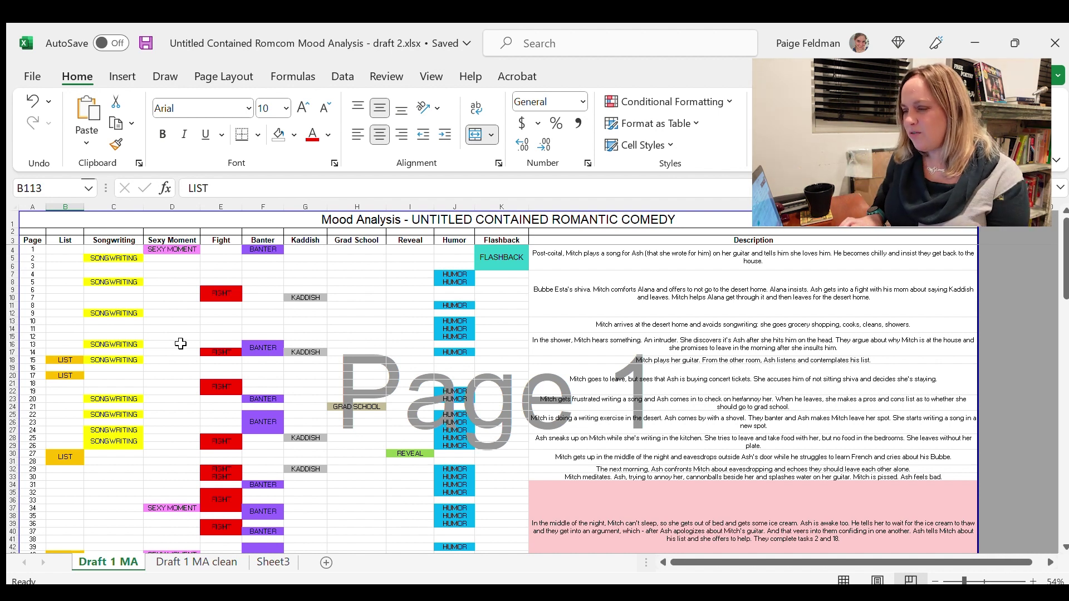
Point out the early Kaddish cell G10, the page 15 cell G18 below the second Kaddish, and the Grad School cell H24
click(305, 297)
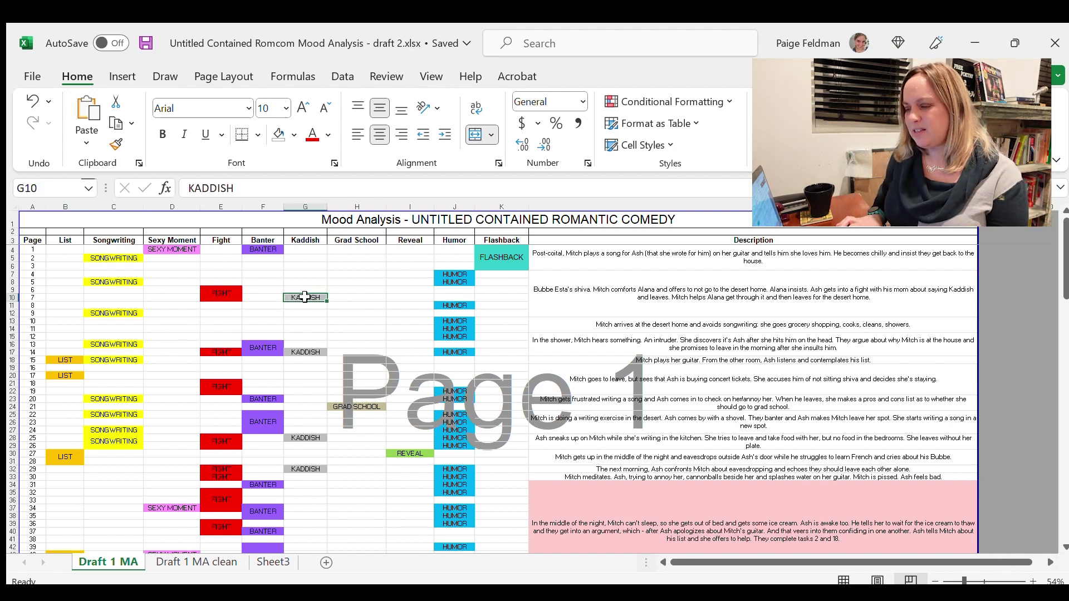
click(309, 359)
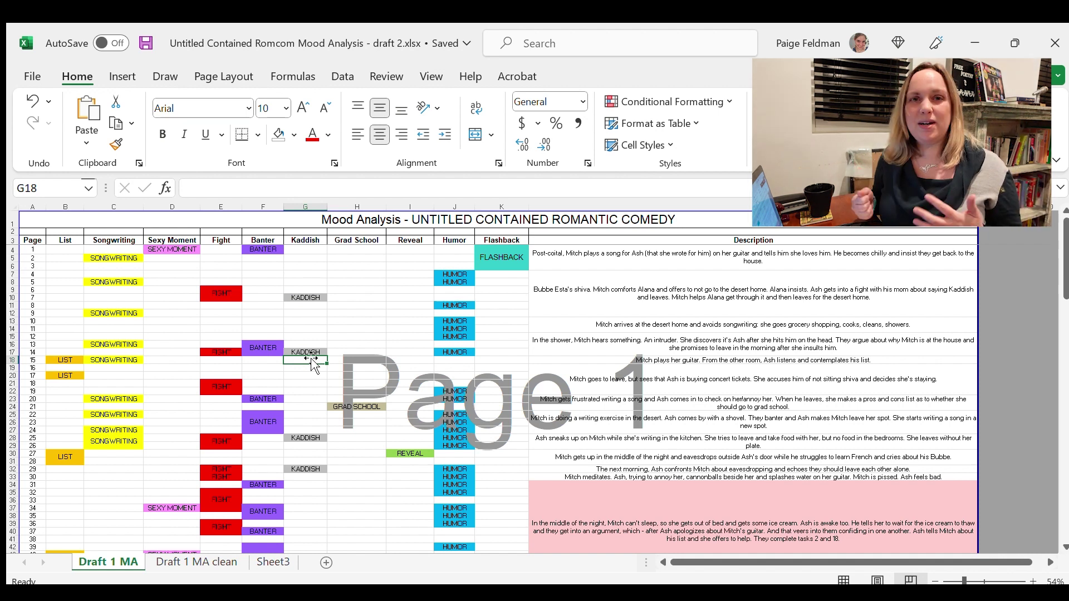
click(356, 407)
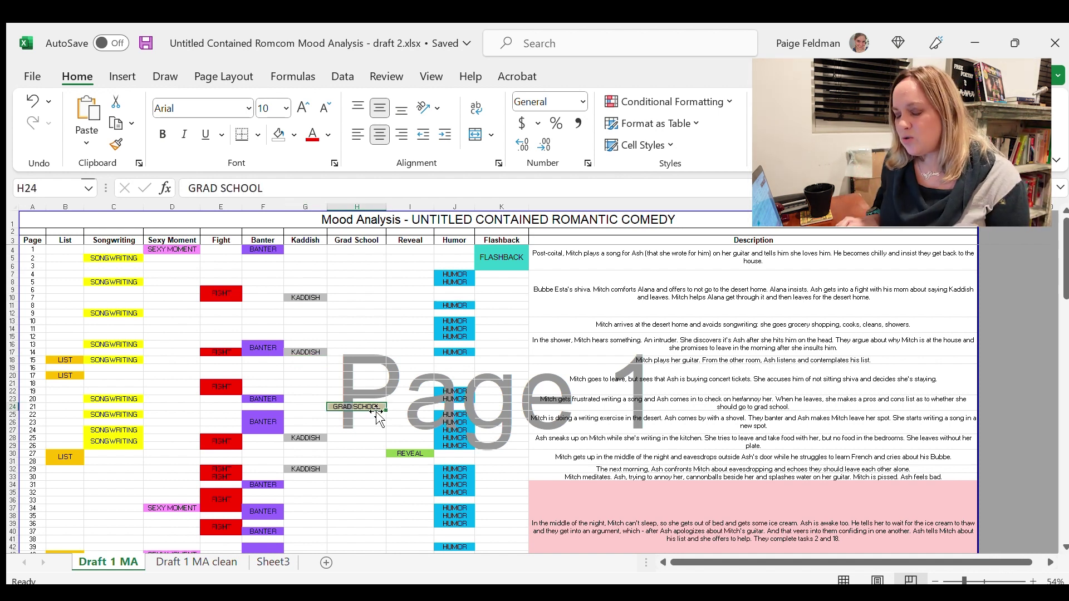
Review the mood columns from the opening pages through the second act and select the pink Havdalah scene description in L96
scroll(374, 395, down, 7)
scroll(374, 396, down, 12)
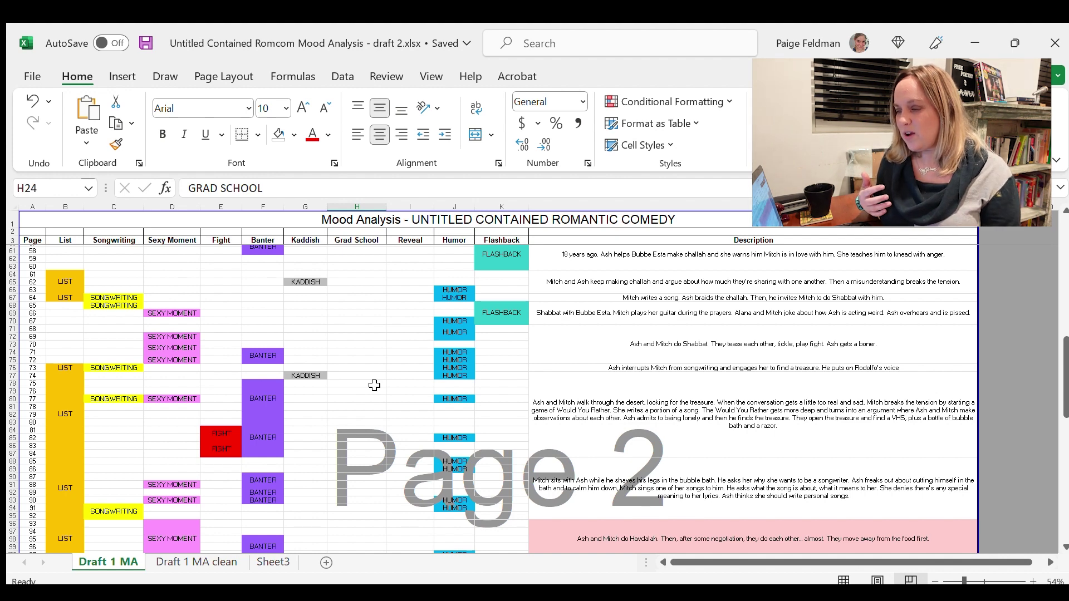
scroll(374, 385, up, 15)
scroll(374, 385, up, 2)
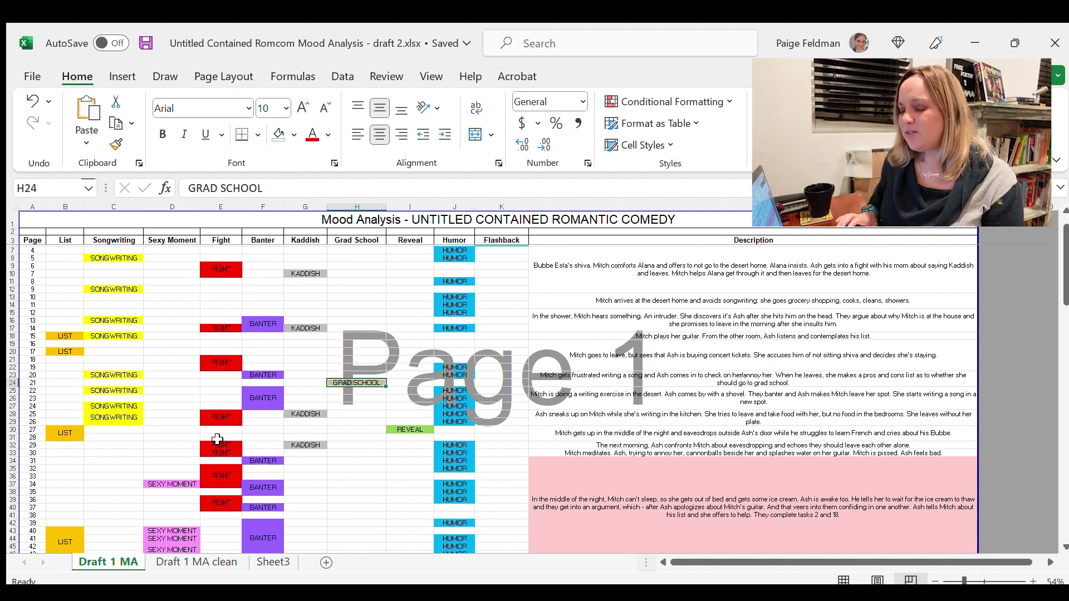
scroll(139, 462, down, 12)
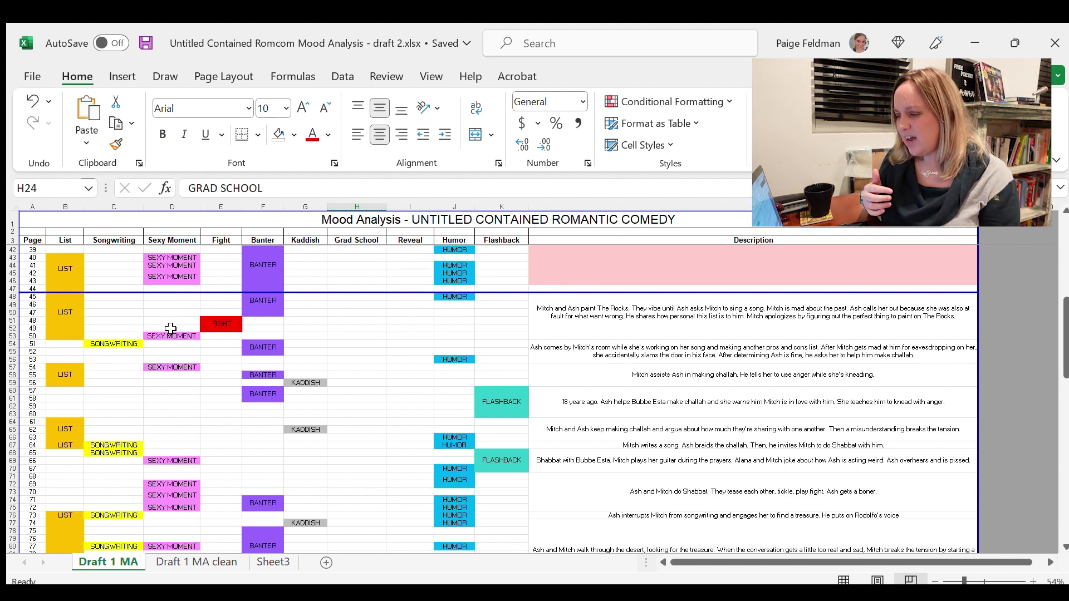
scroll(170, 328, down, 13)
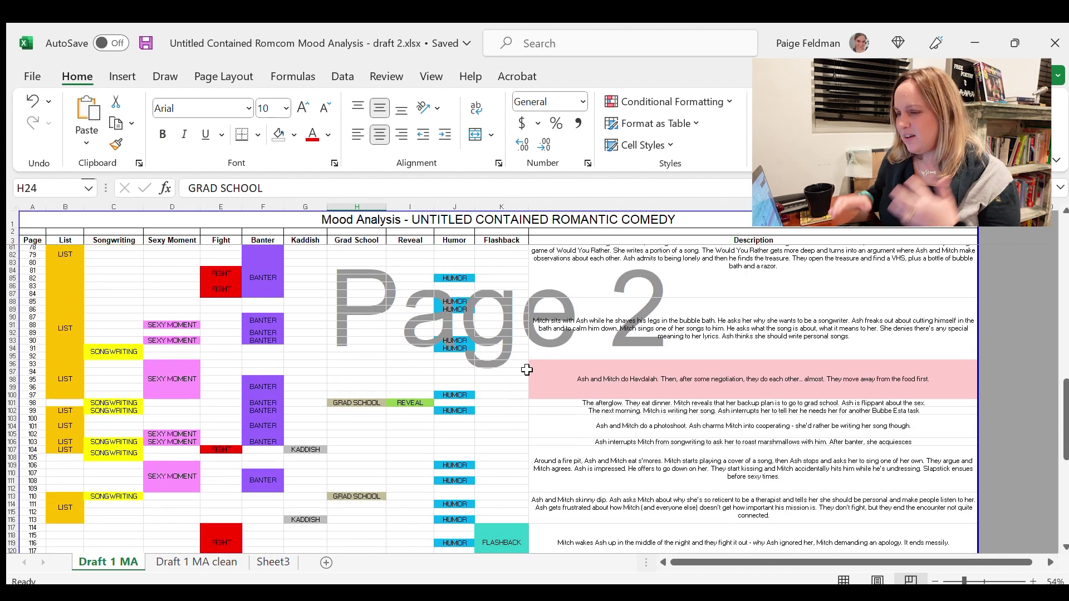
click(565, 365)
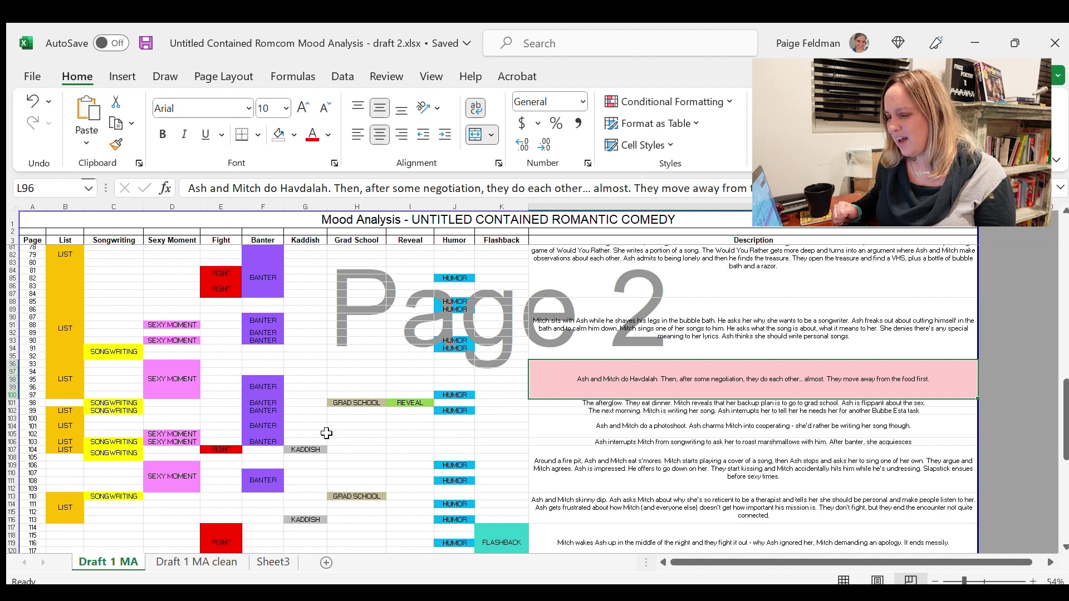
Examine the scenes following Havdalah, selecting the photoshoot description in L103 and the page 117 Sexy Moment cell D120
scroll(326, 428, down, 2)
scroll(326, 426, down, 1)
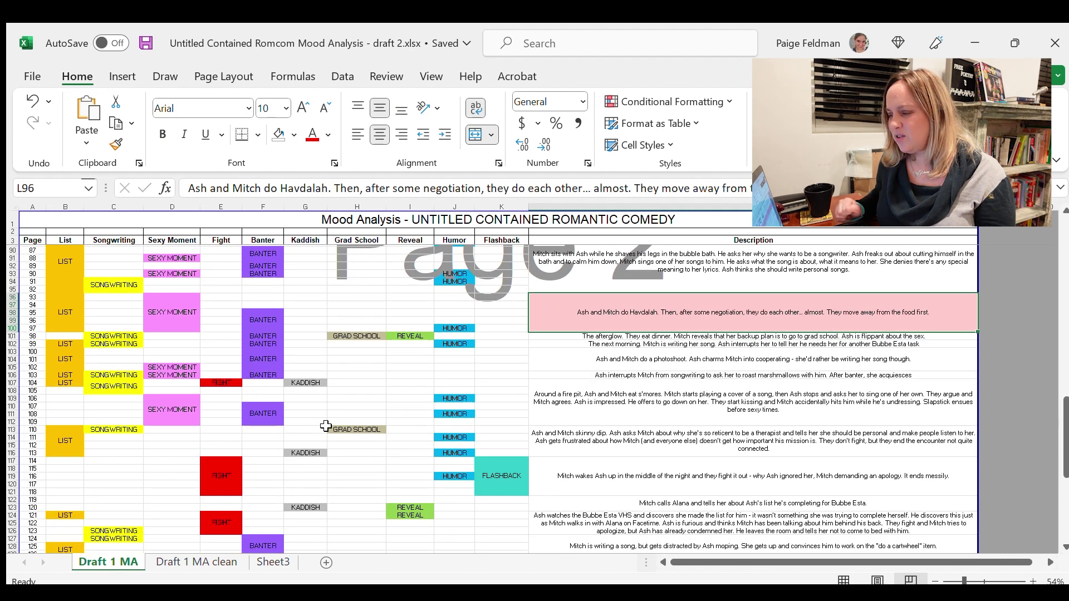
click(623, 351)
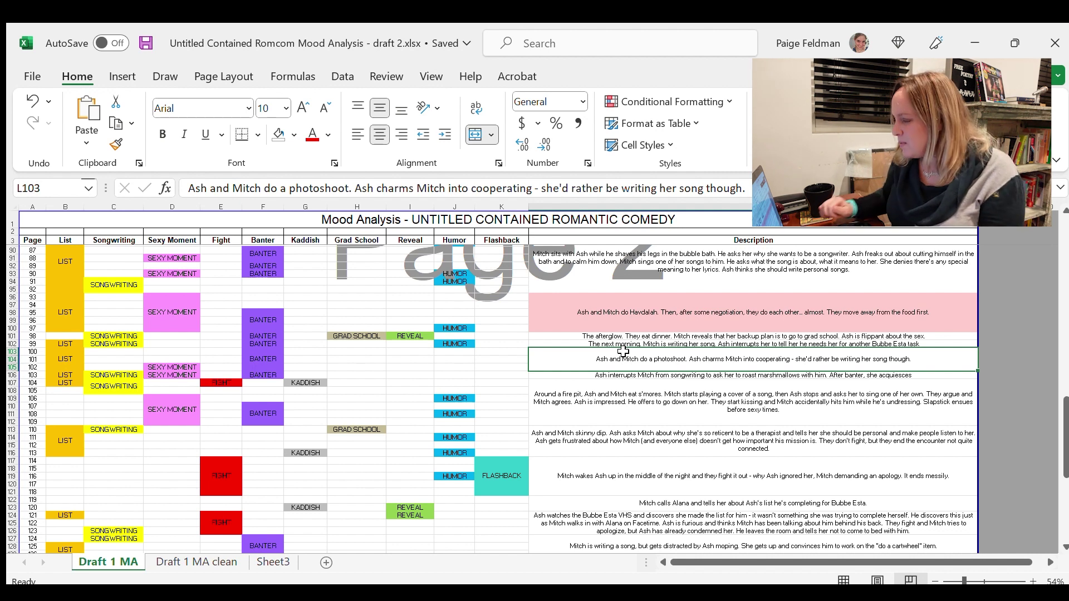
click(159, 483)
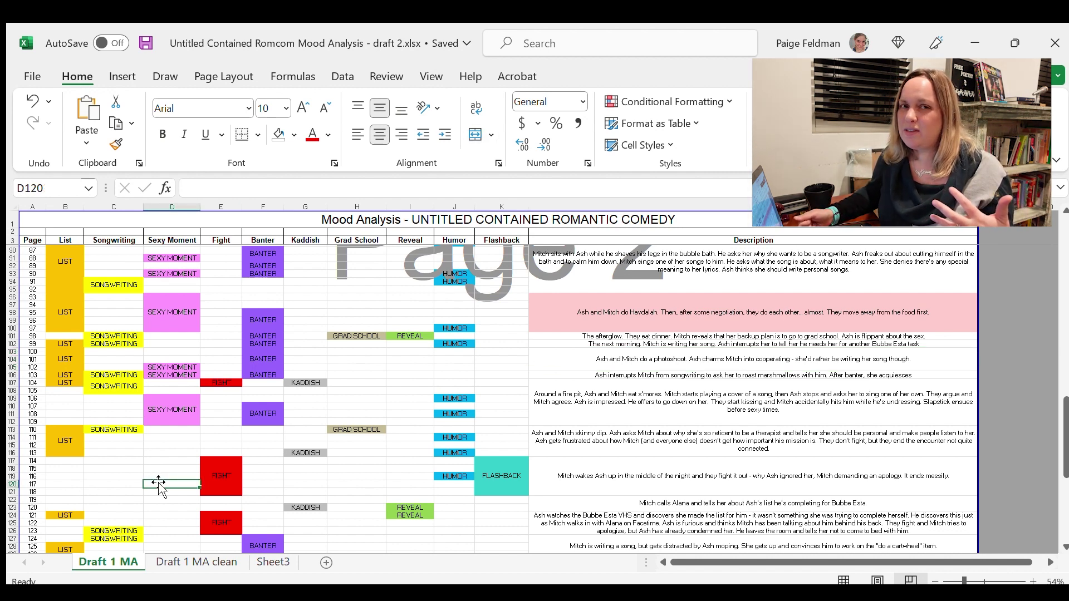